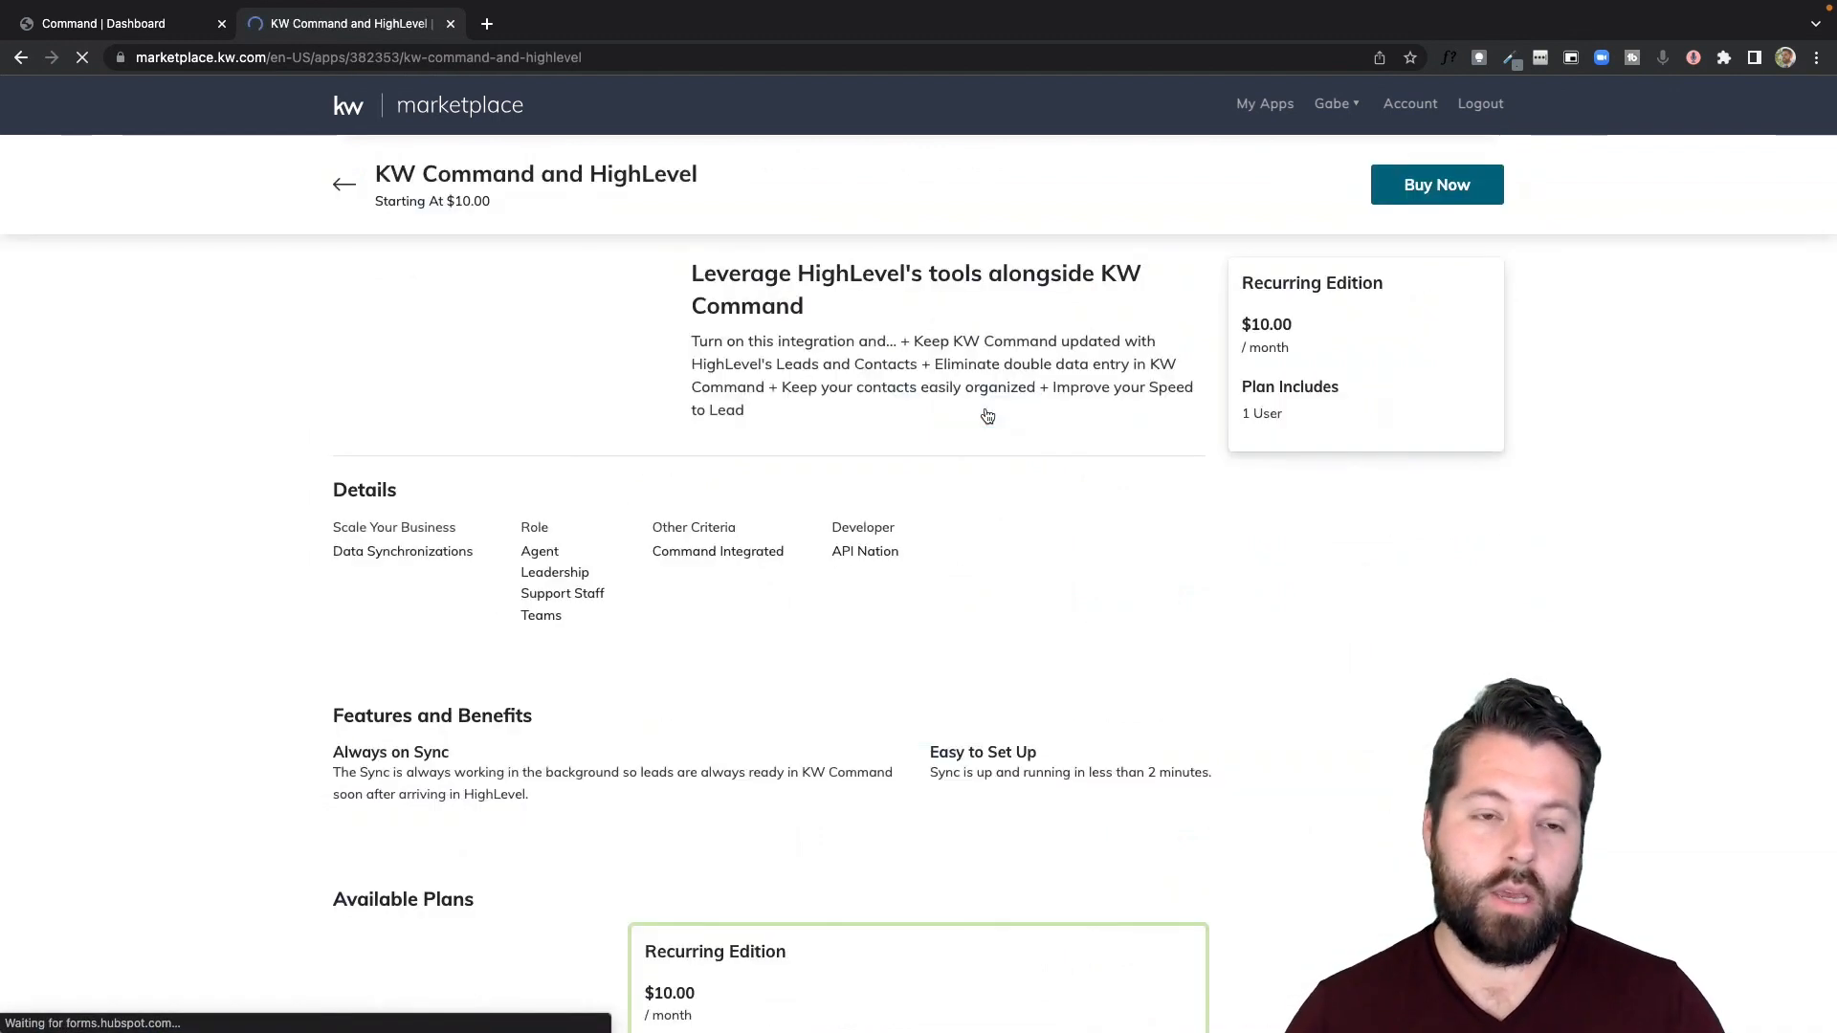
- Buy the Recurring Edition of the KW Command and HighLevel integration and go to the purchased applications
left_click(1139, 395)
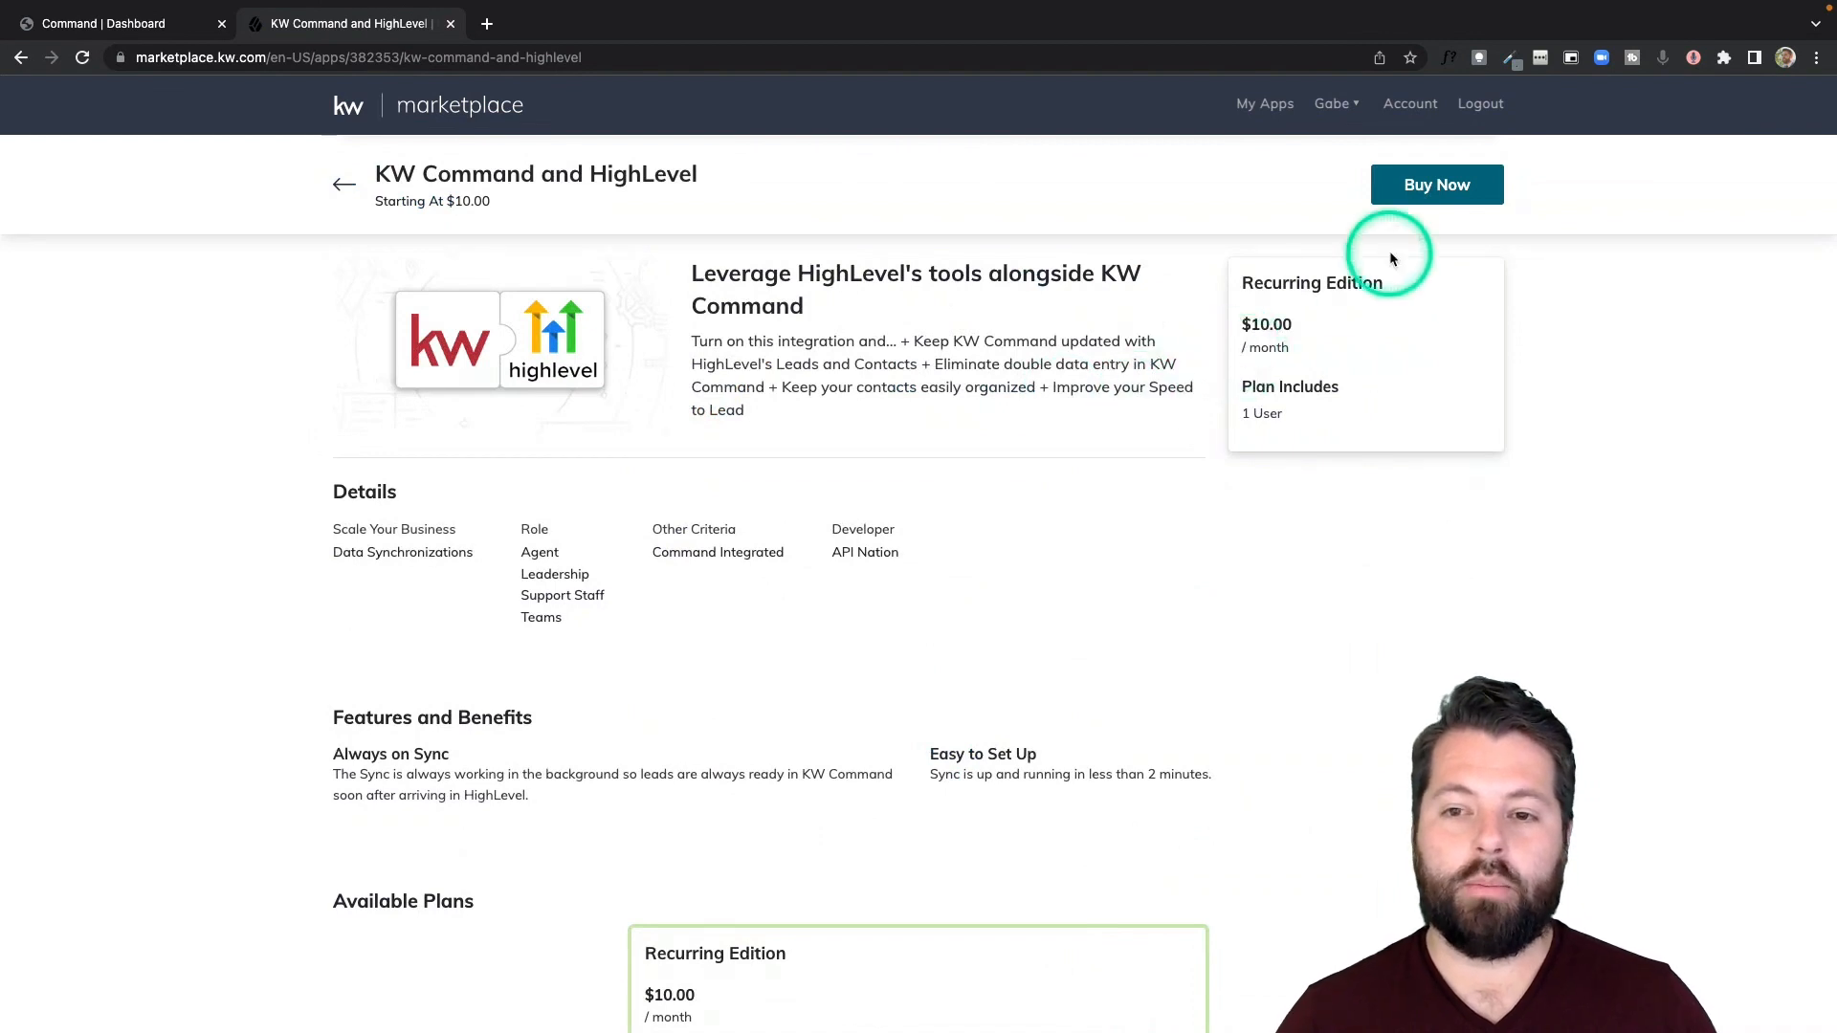
left_click(1429, 195)
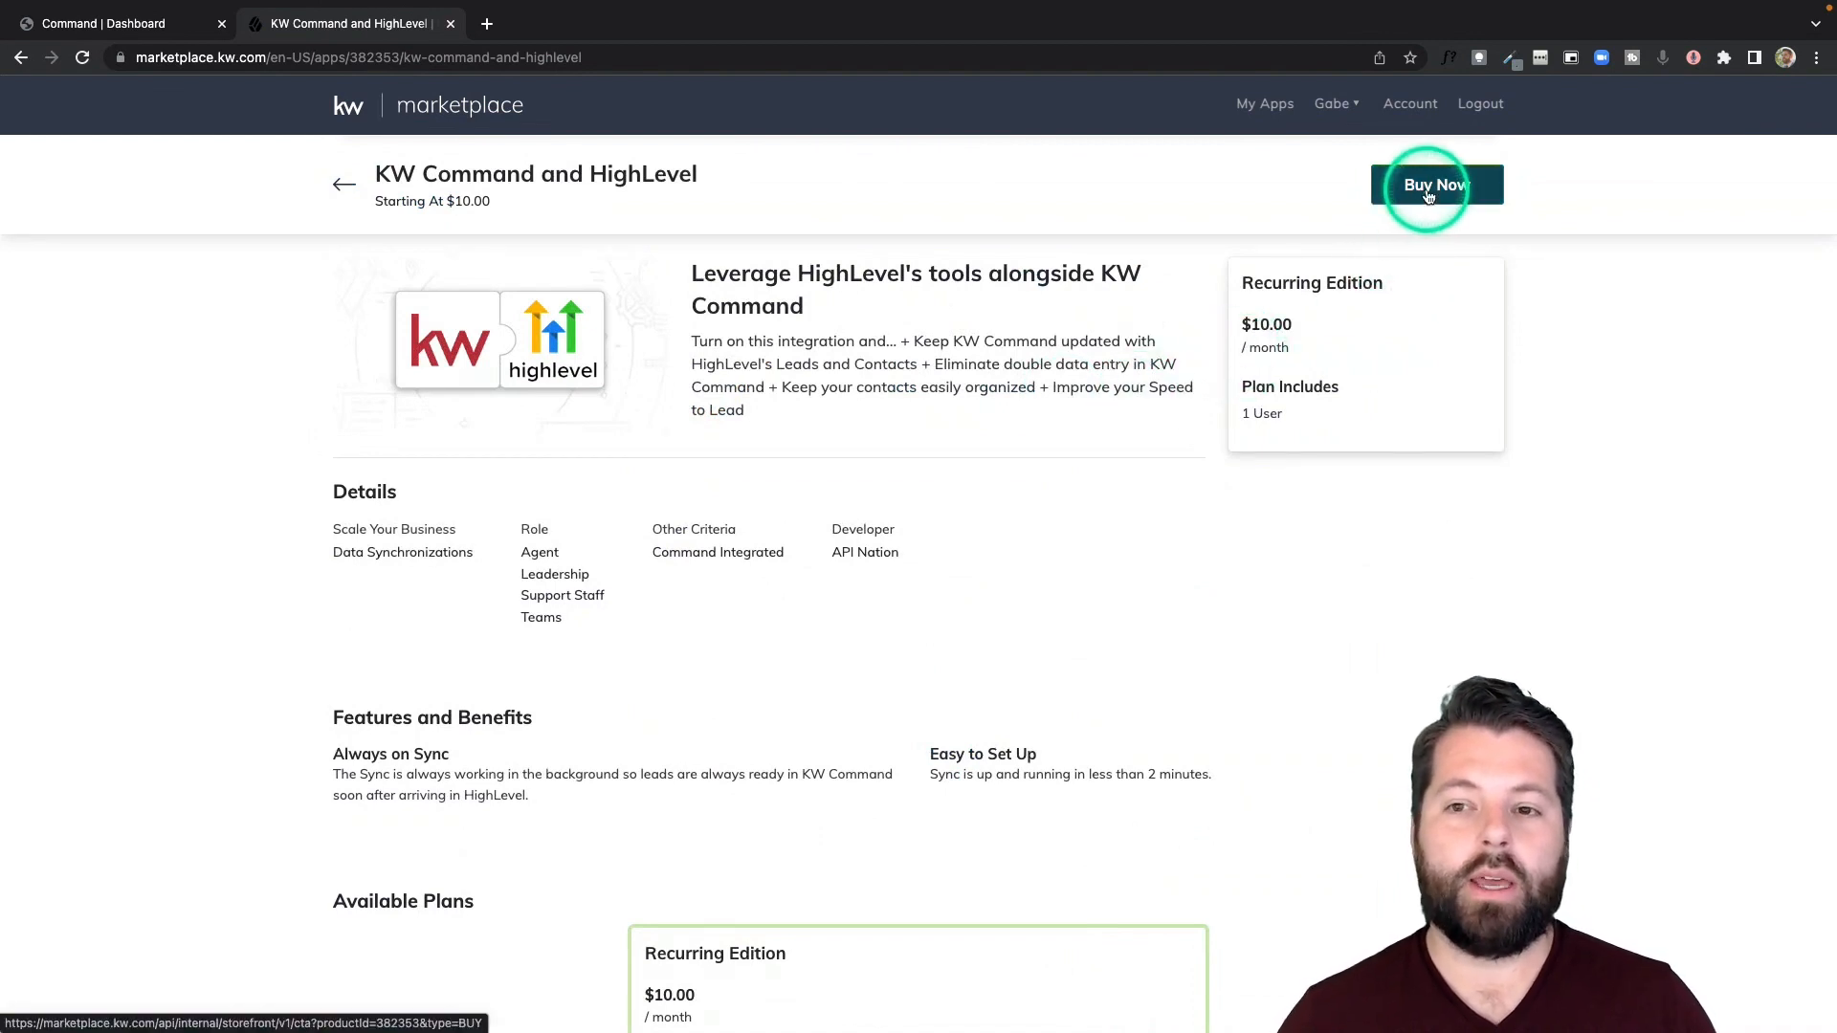
left_click(1426, 195)
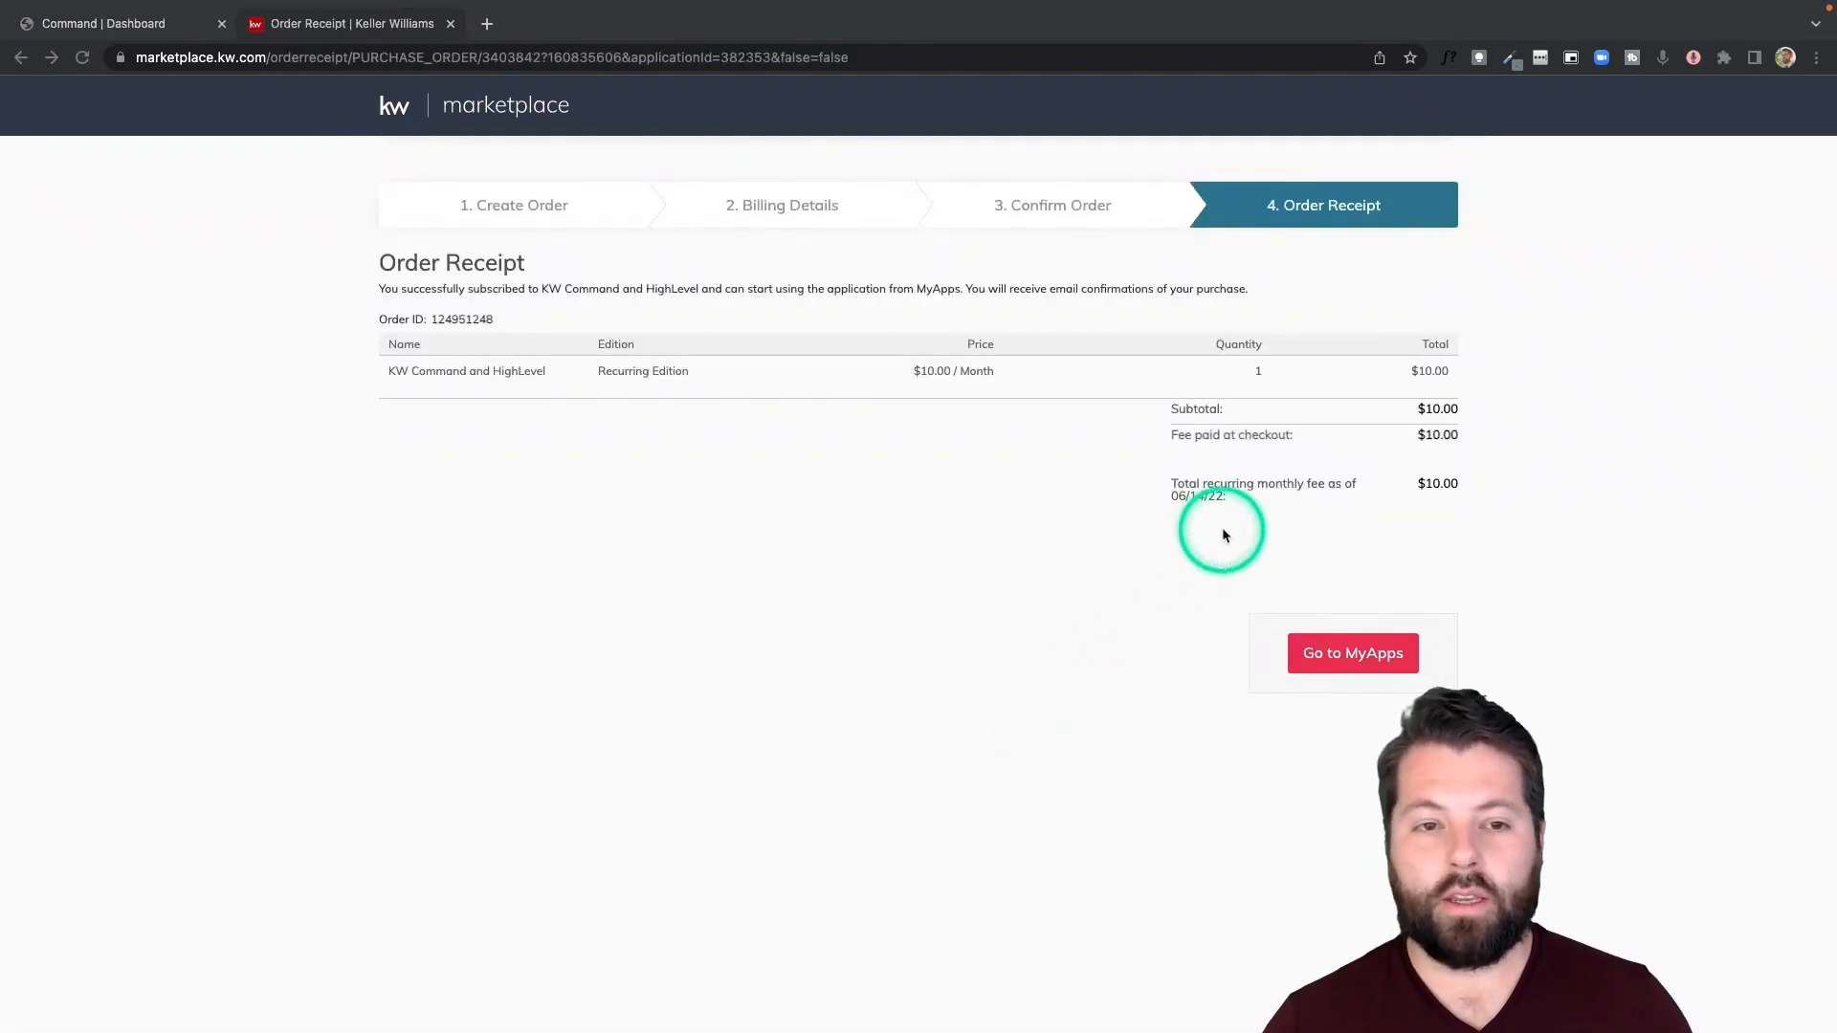
left_click(1349, 656)
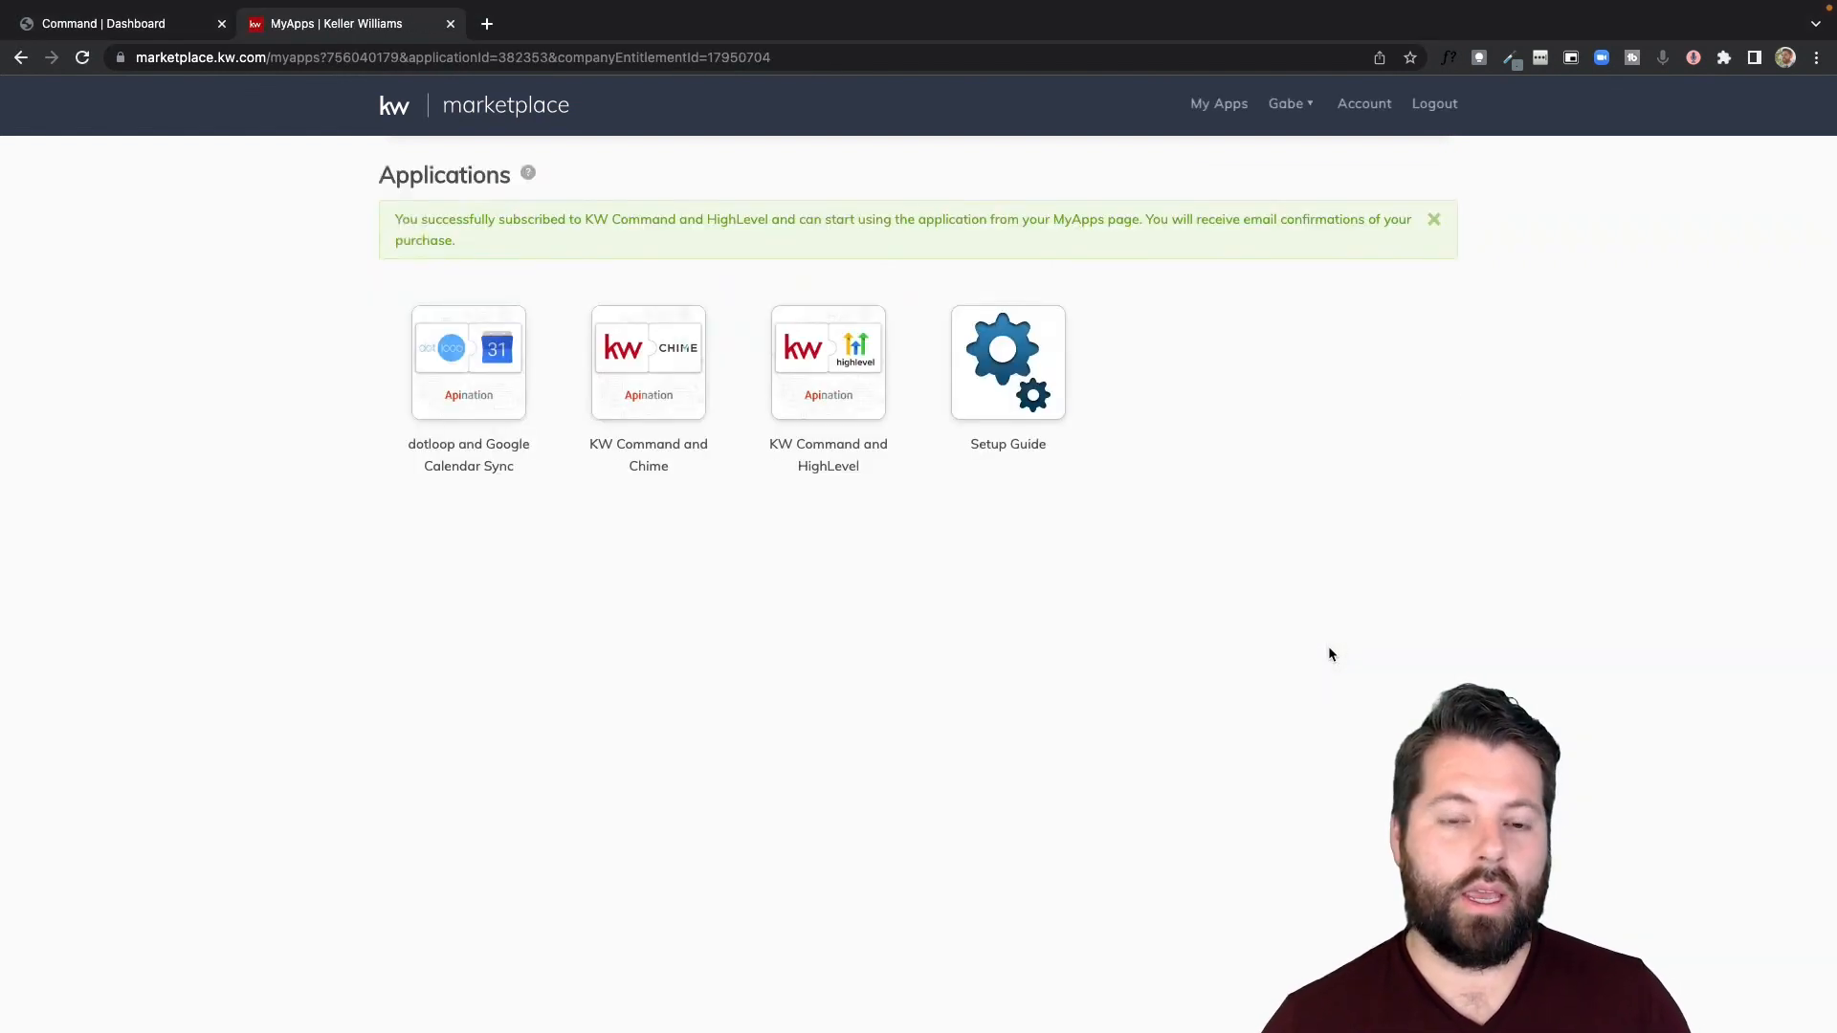
- Open the KW Command and HighLevel app and connect the HighLevel account named API Nation - HighLevel
mouse_move(812, 457)
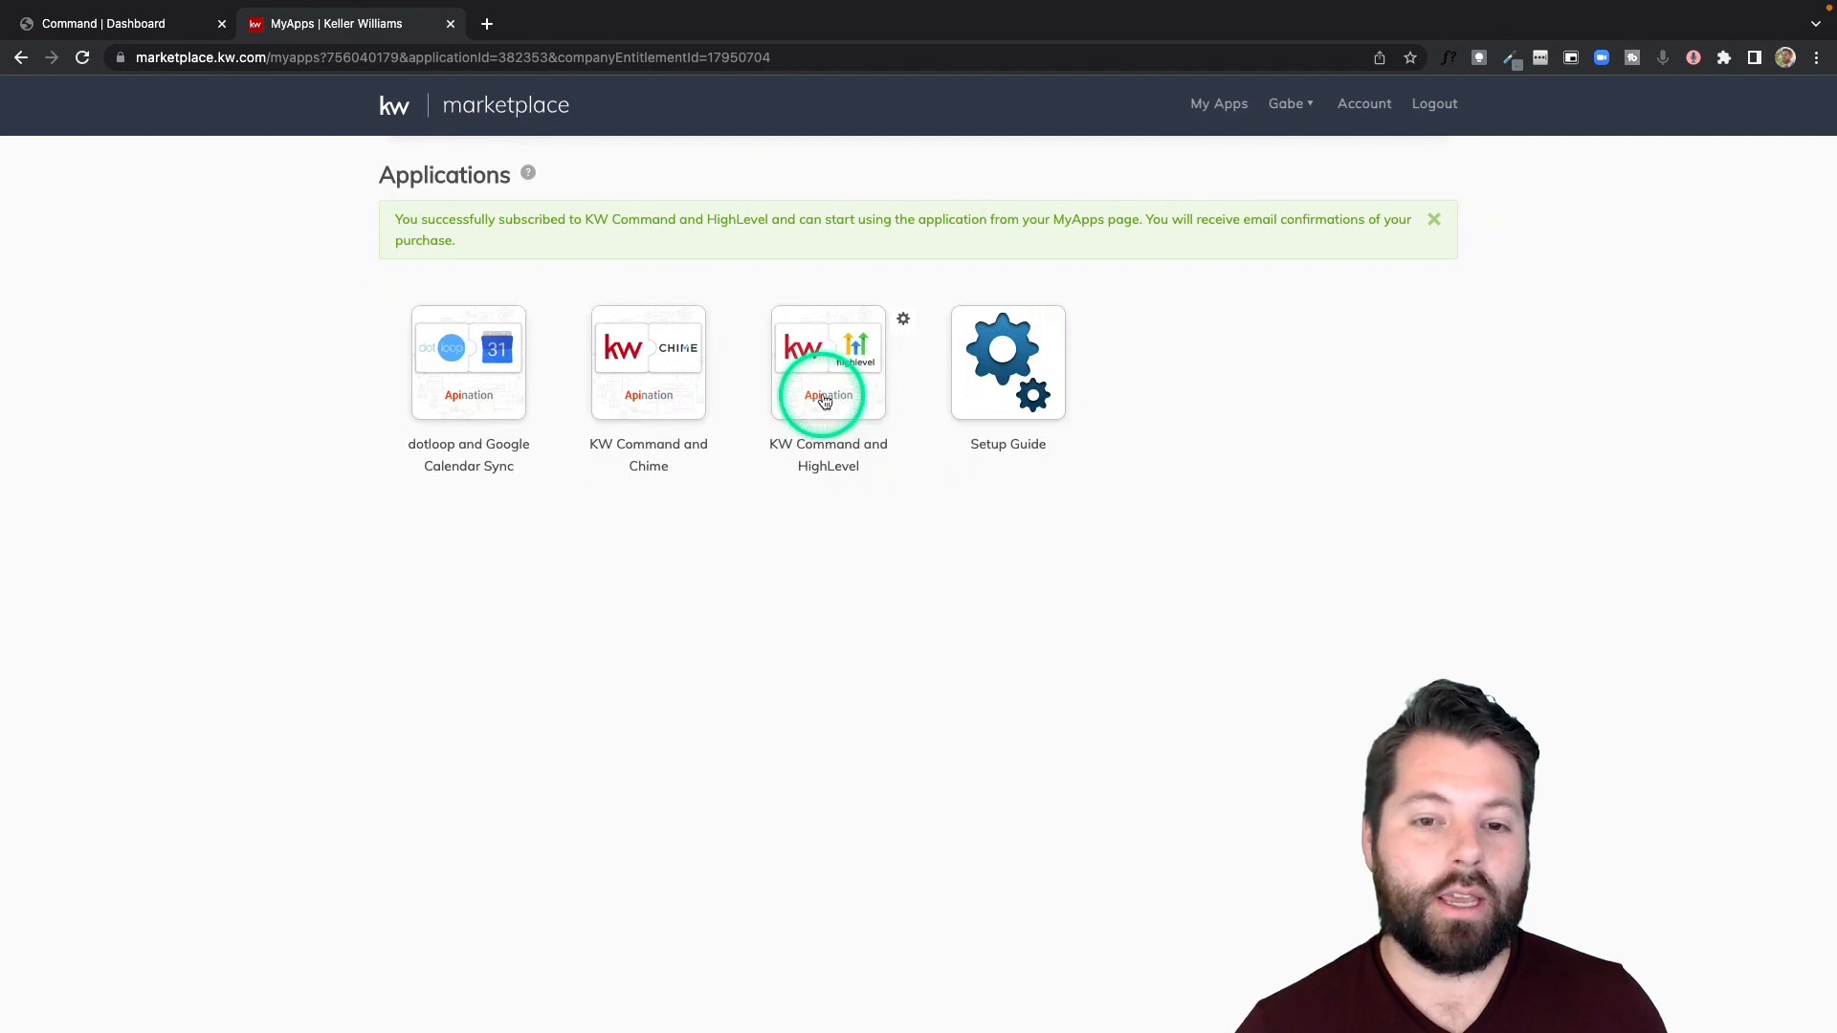
left_click(824, 400)
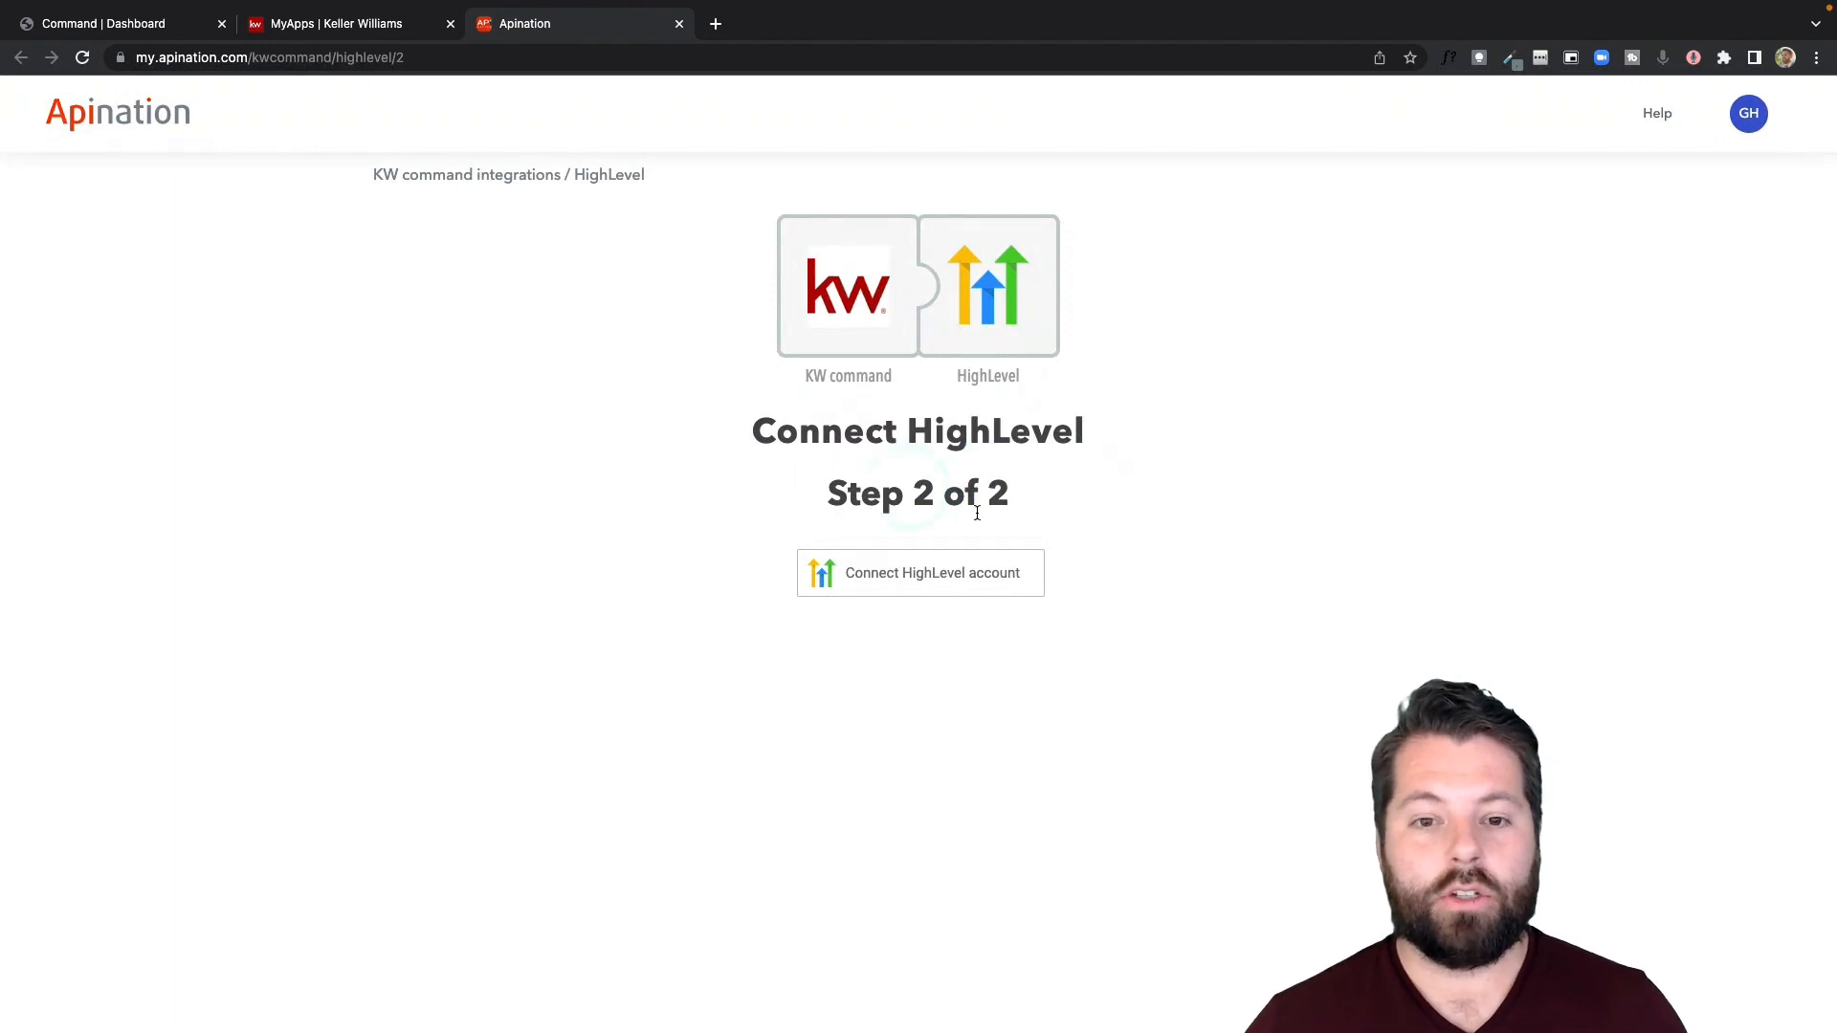
left_click(916, 559)
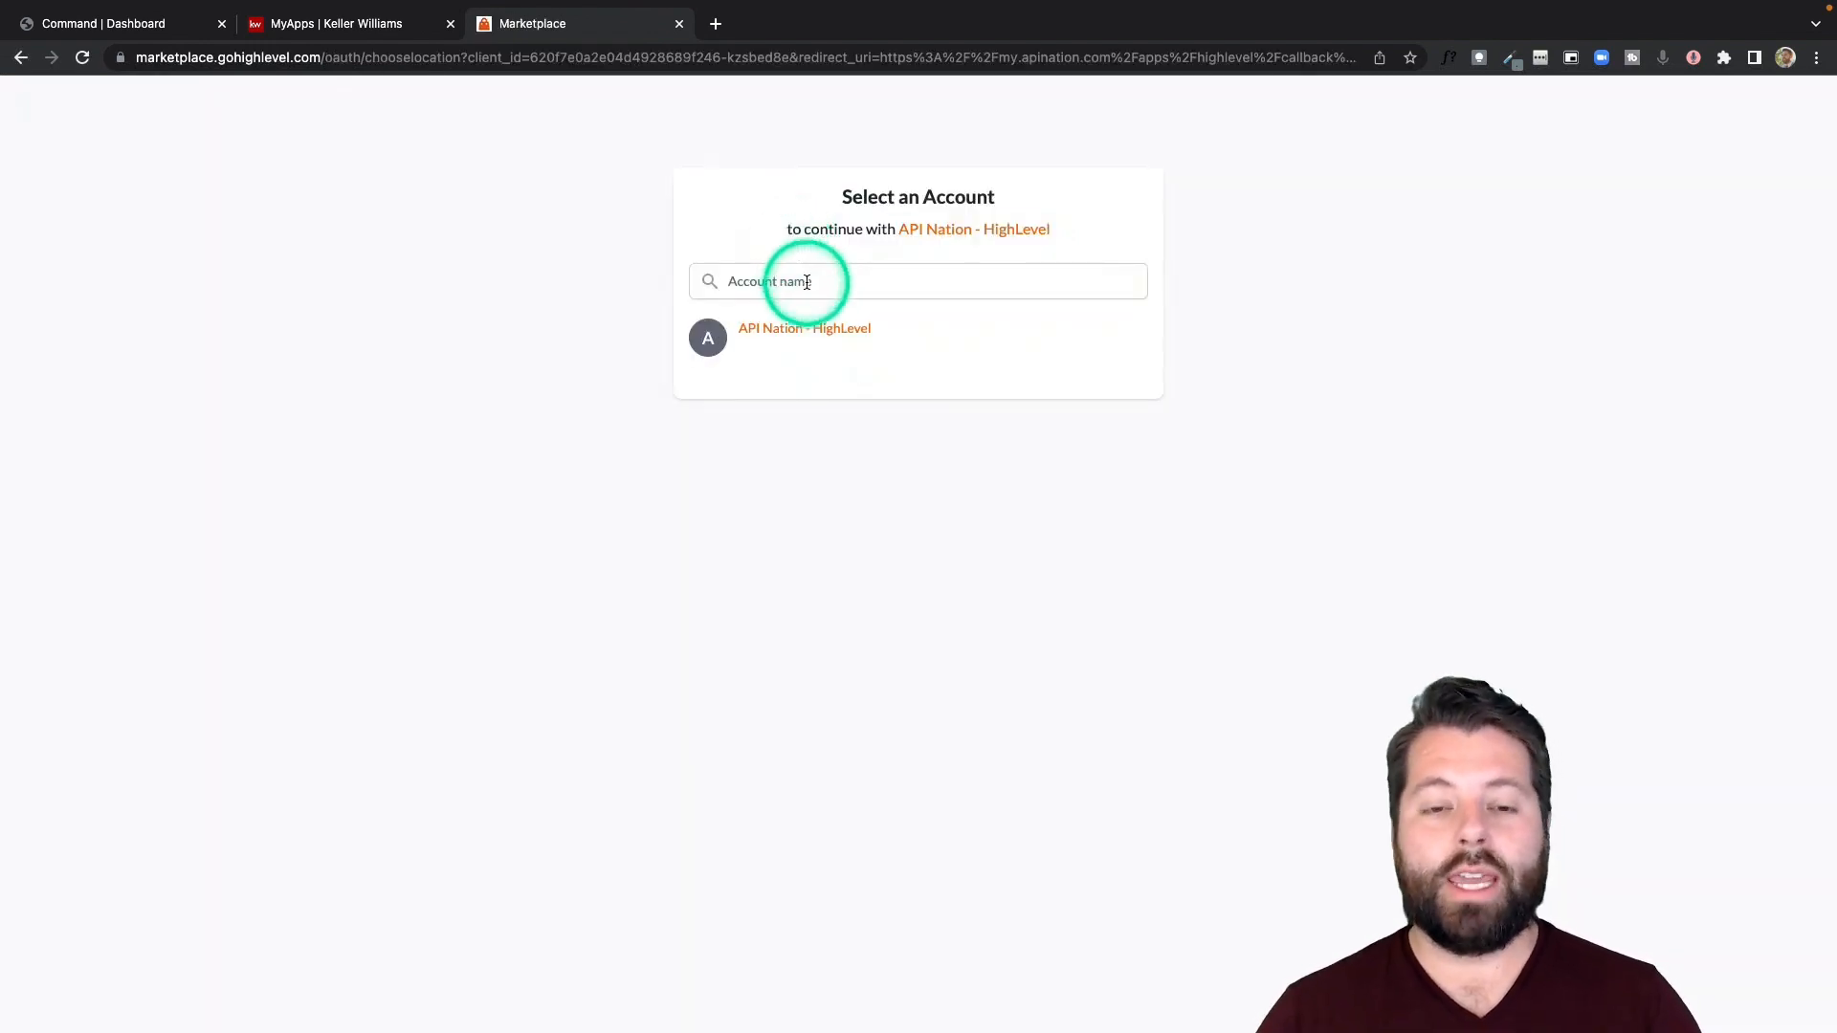
left_click(783, 340)
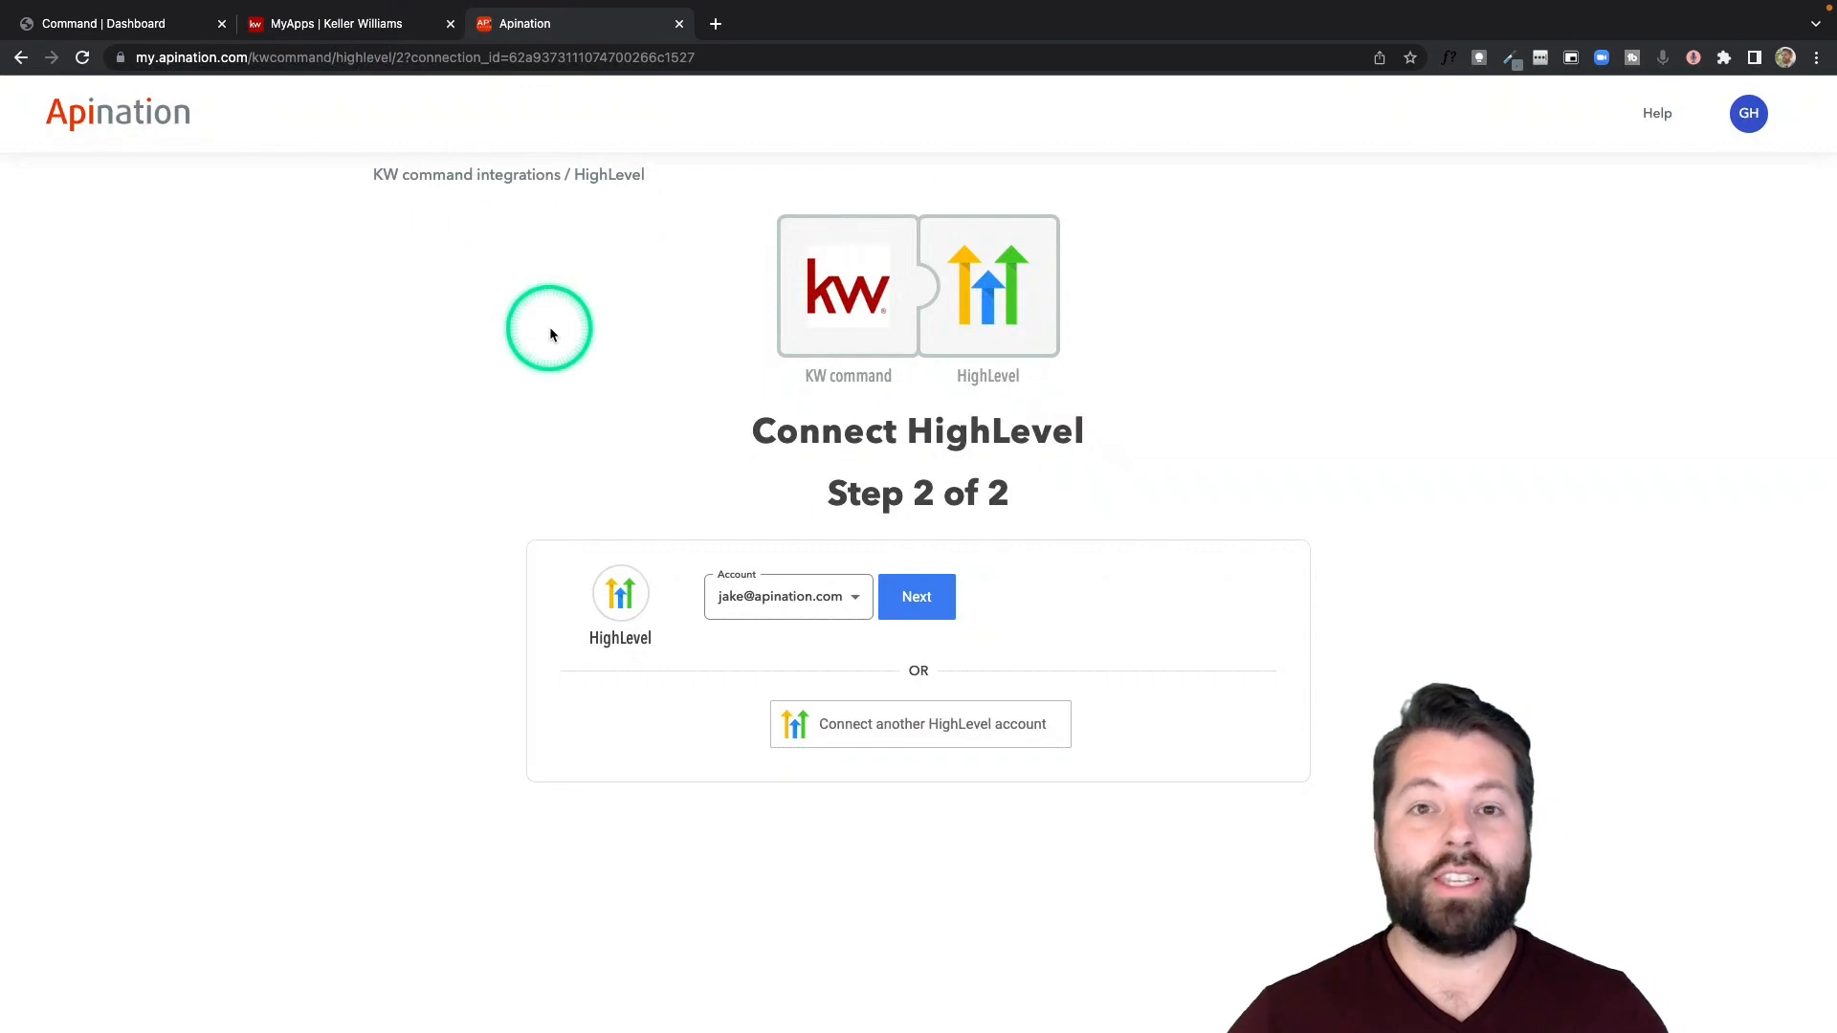
- Search the KW Marketplace for "lead connector" and view the KW Command and LeadConnector product details
left_click(324, 74)
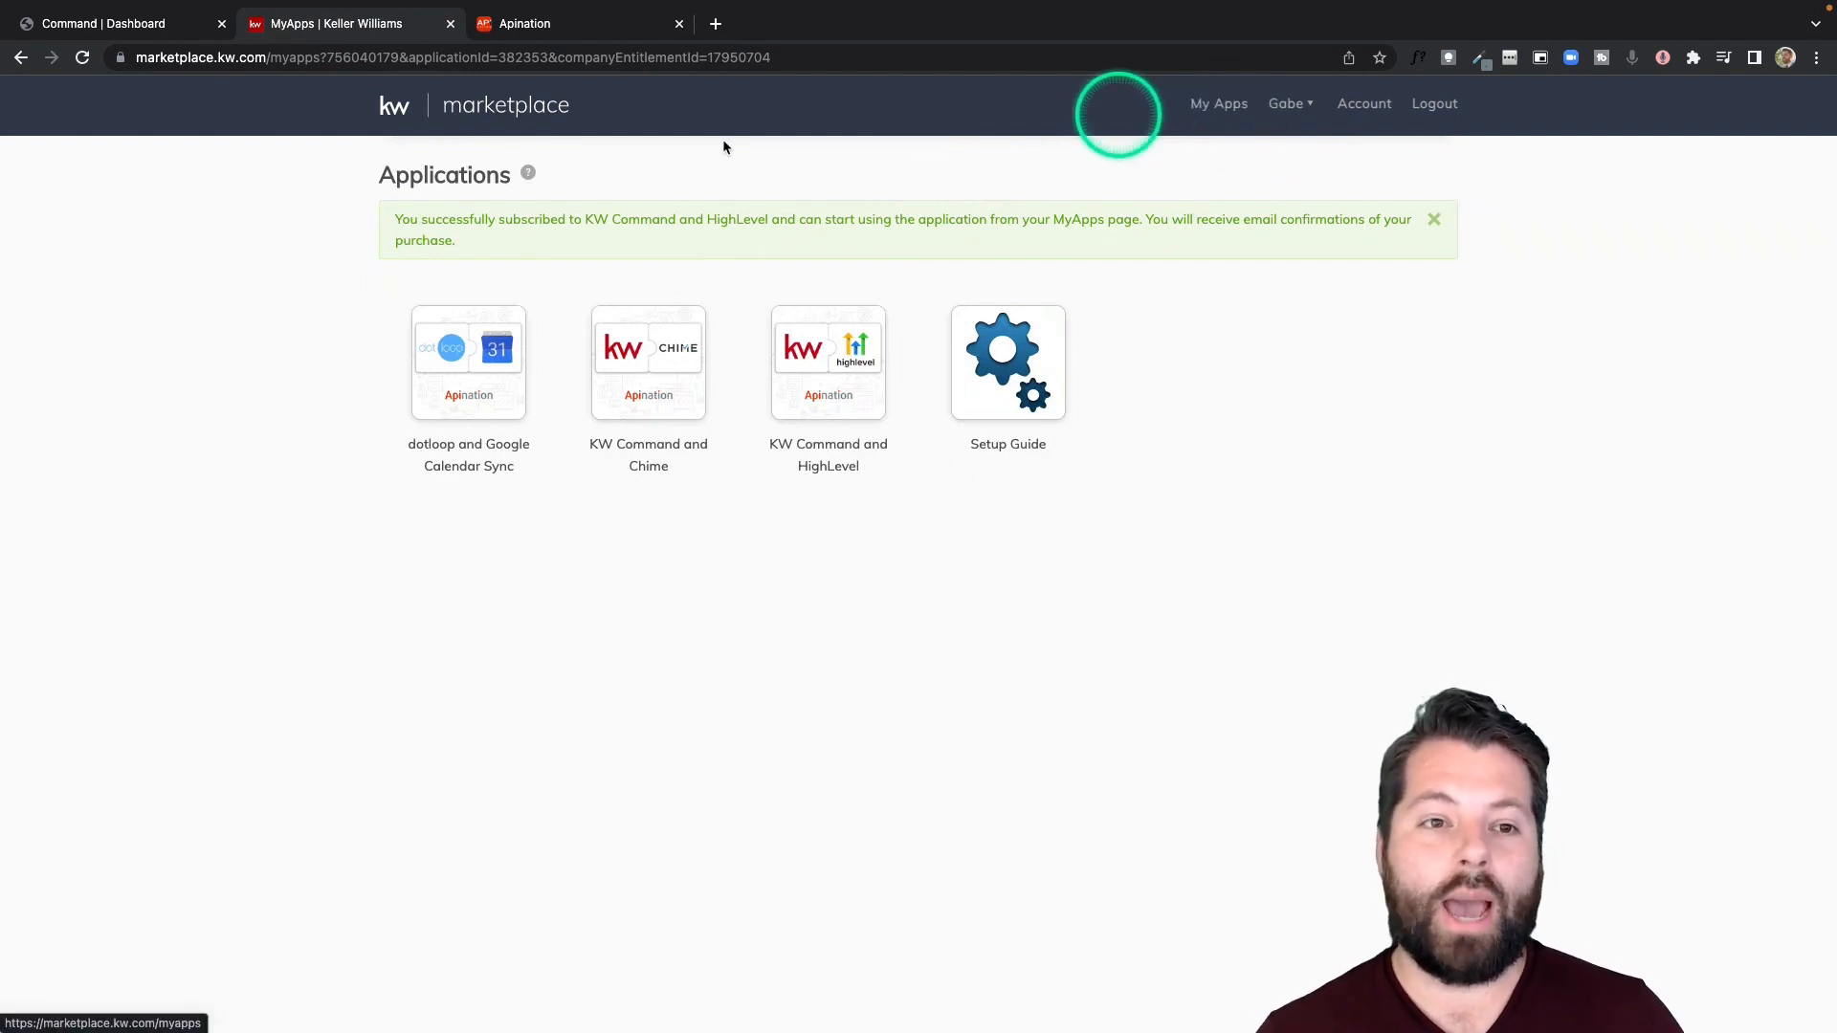
left_click(478, 124)
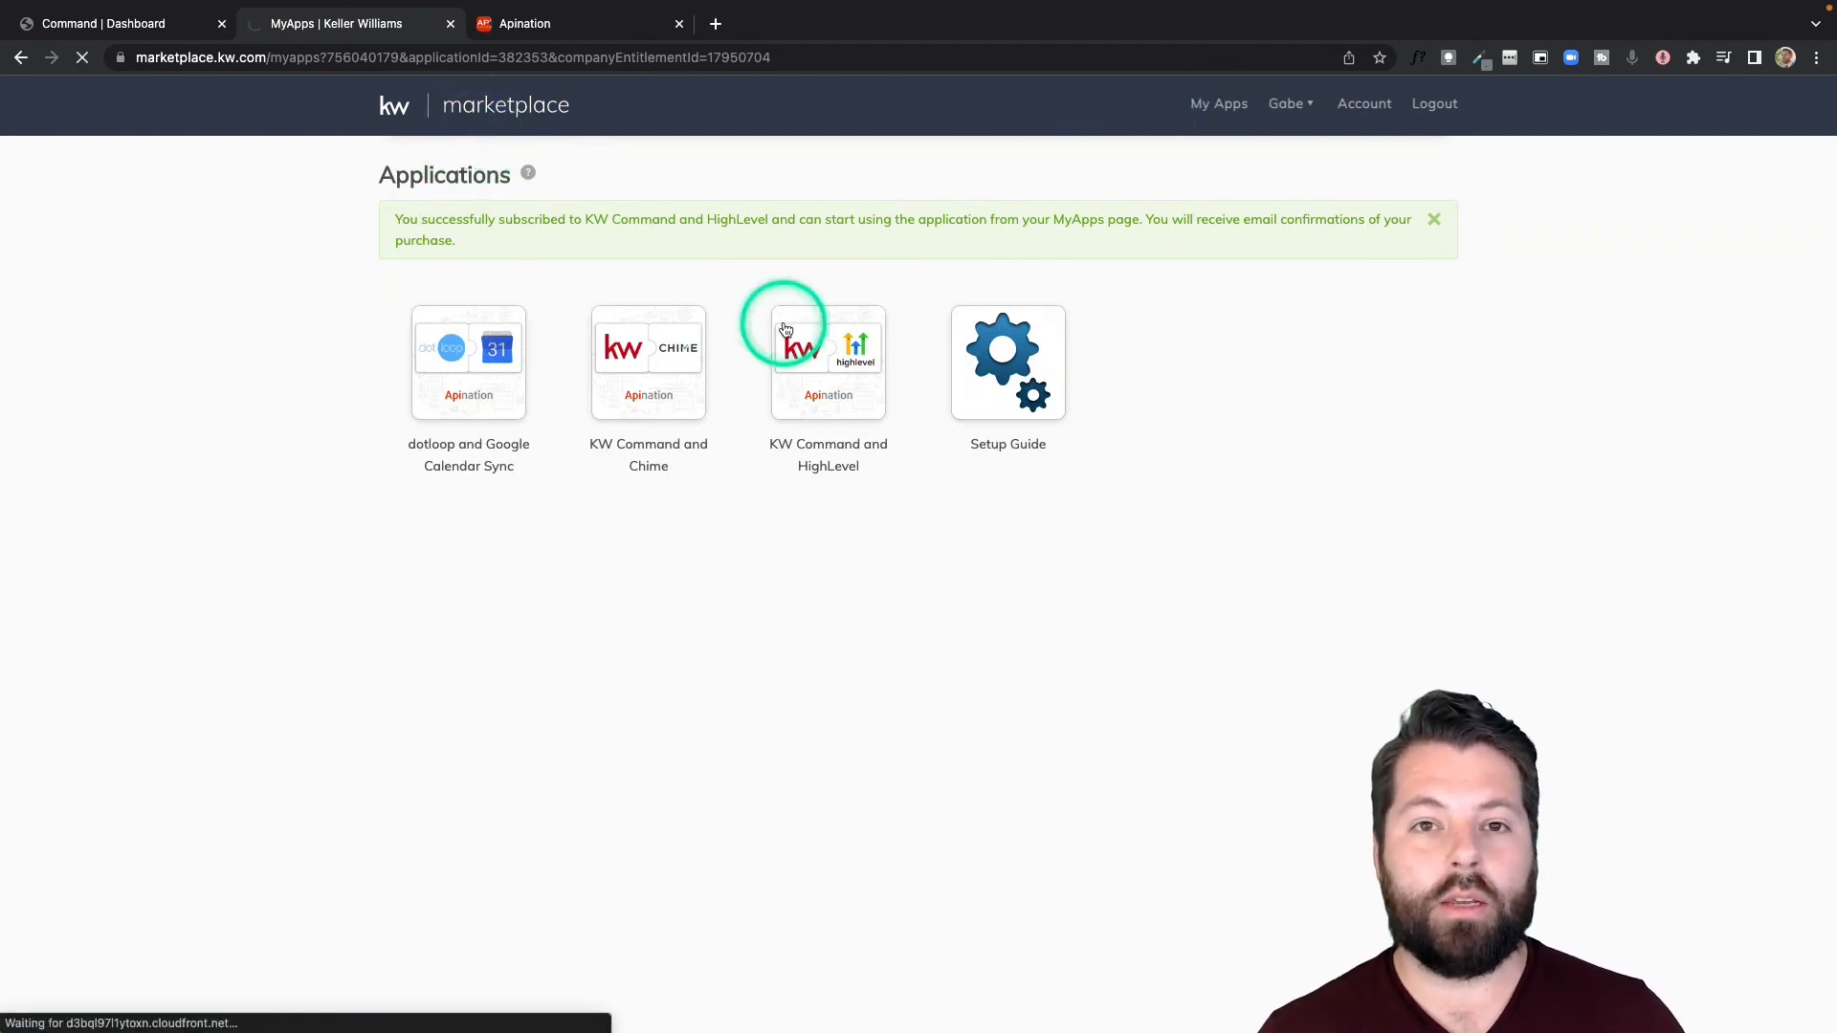
left_click(1361, 163)
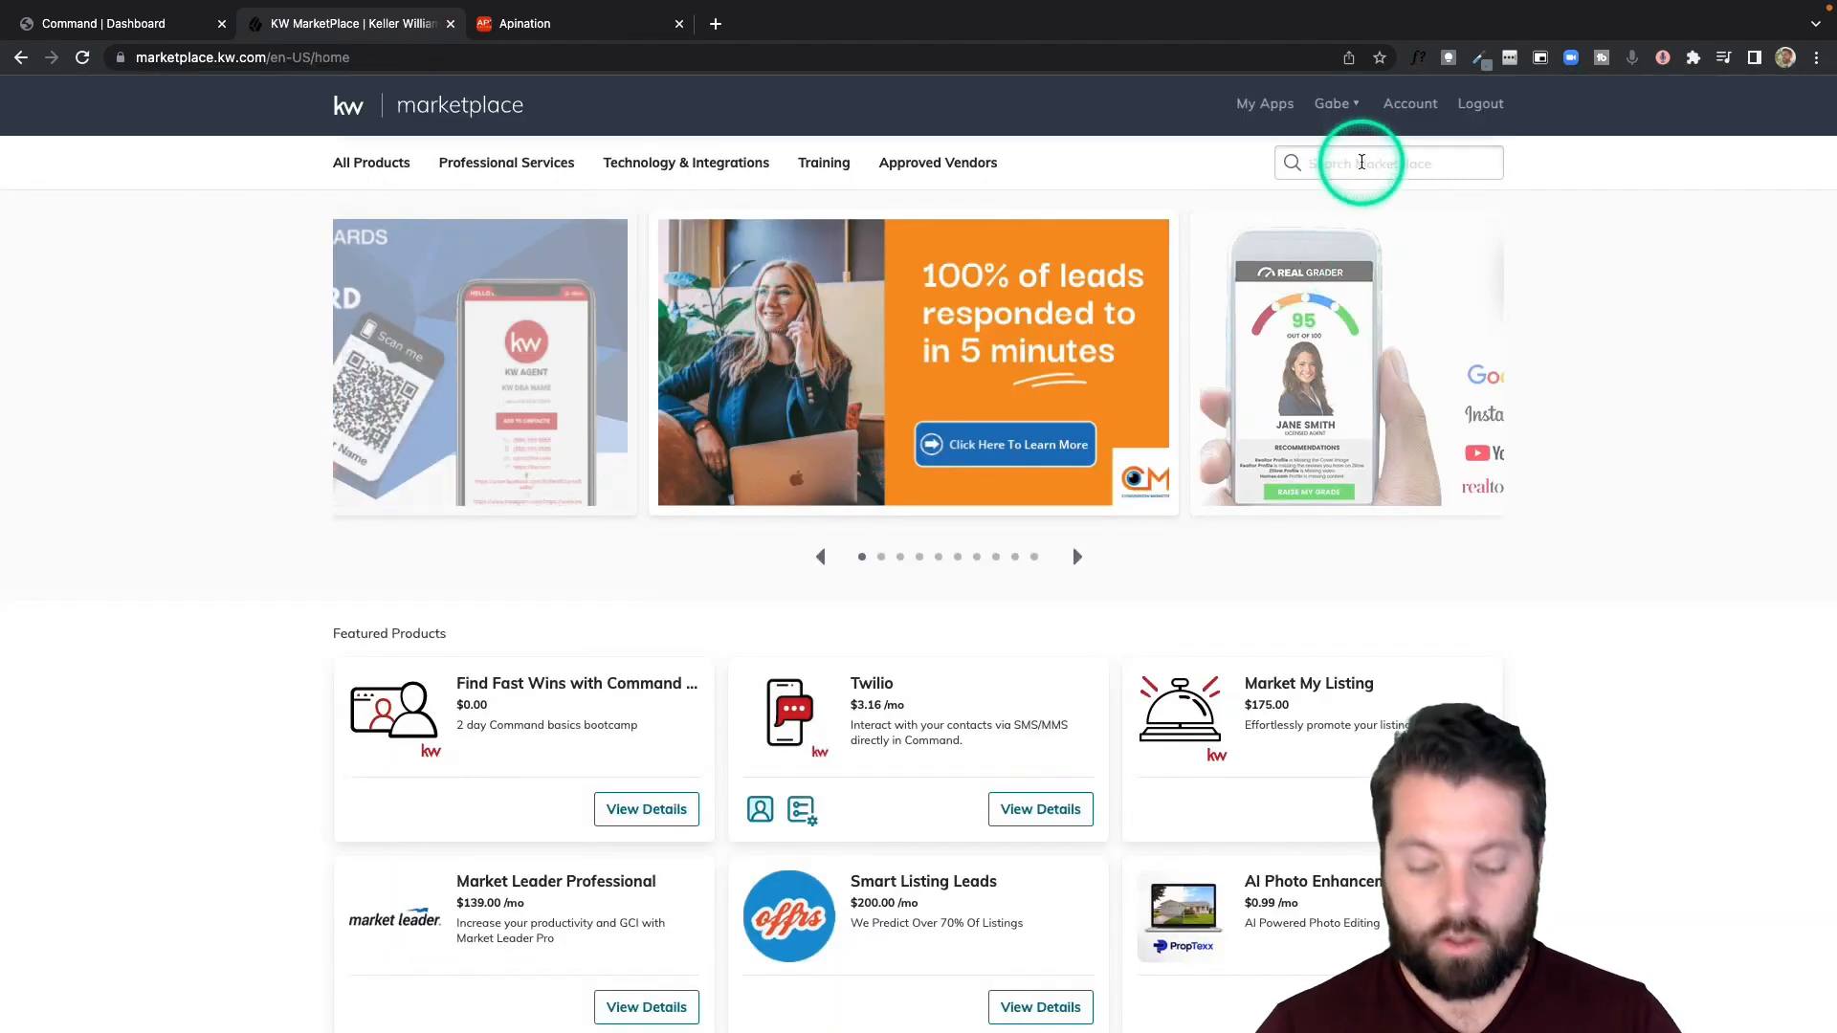
type("lead connector")
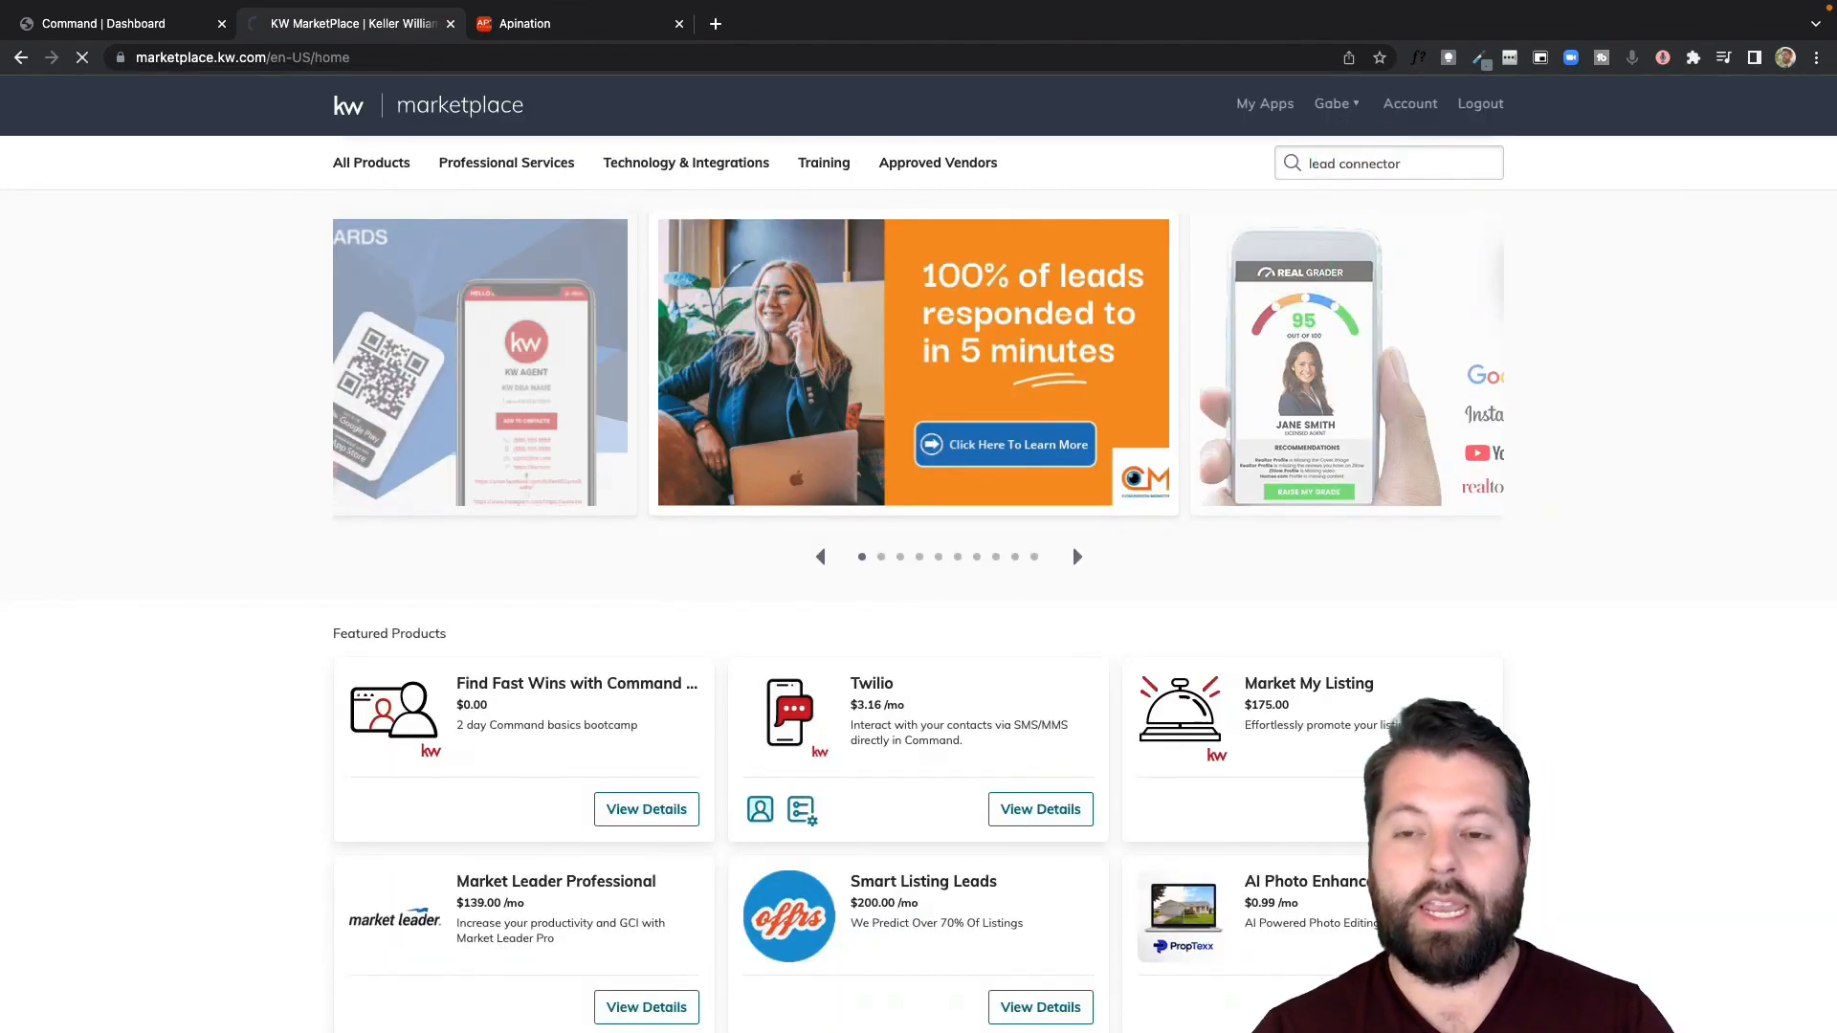
key("Return")
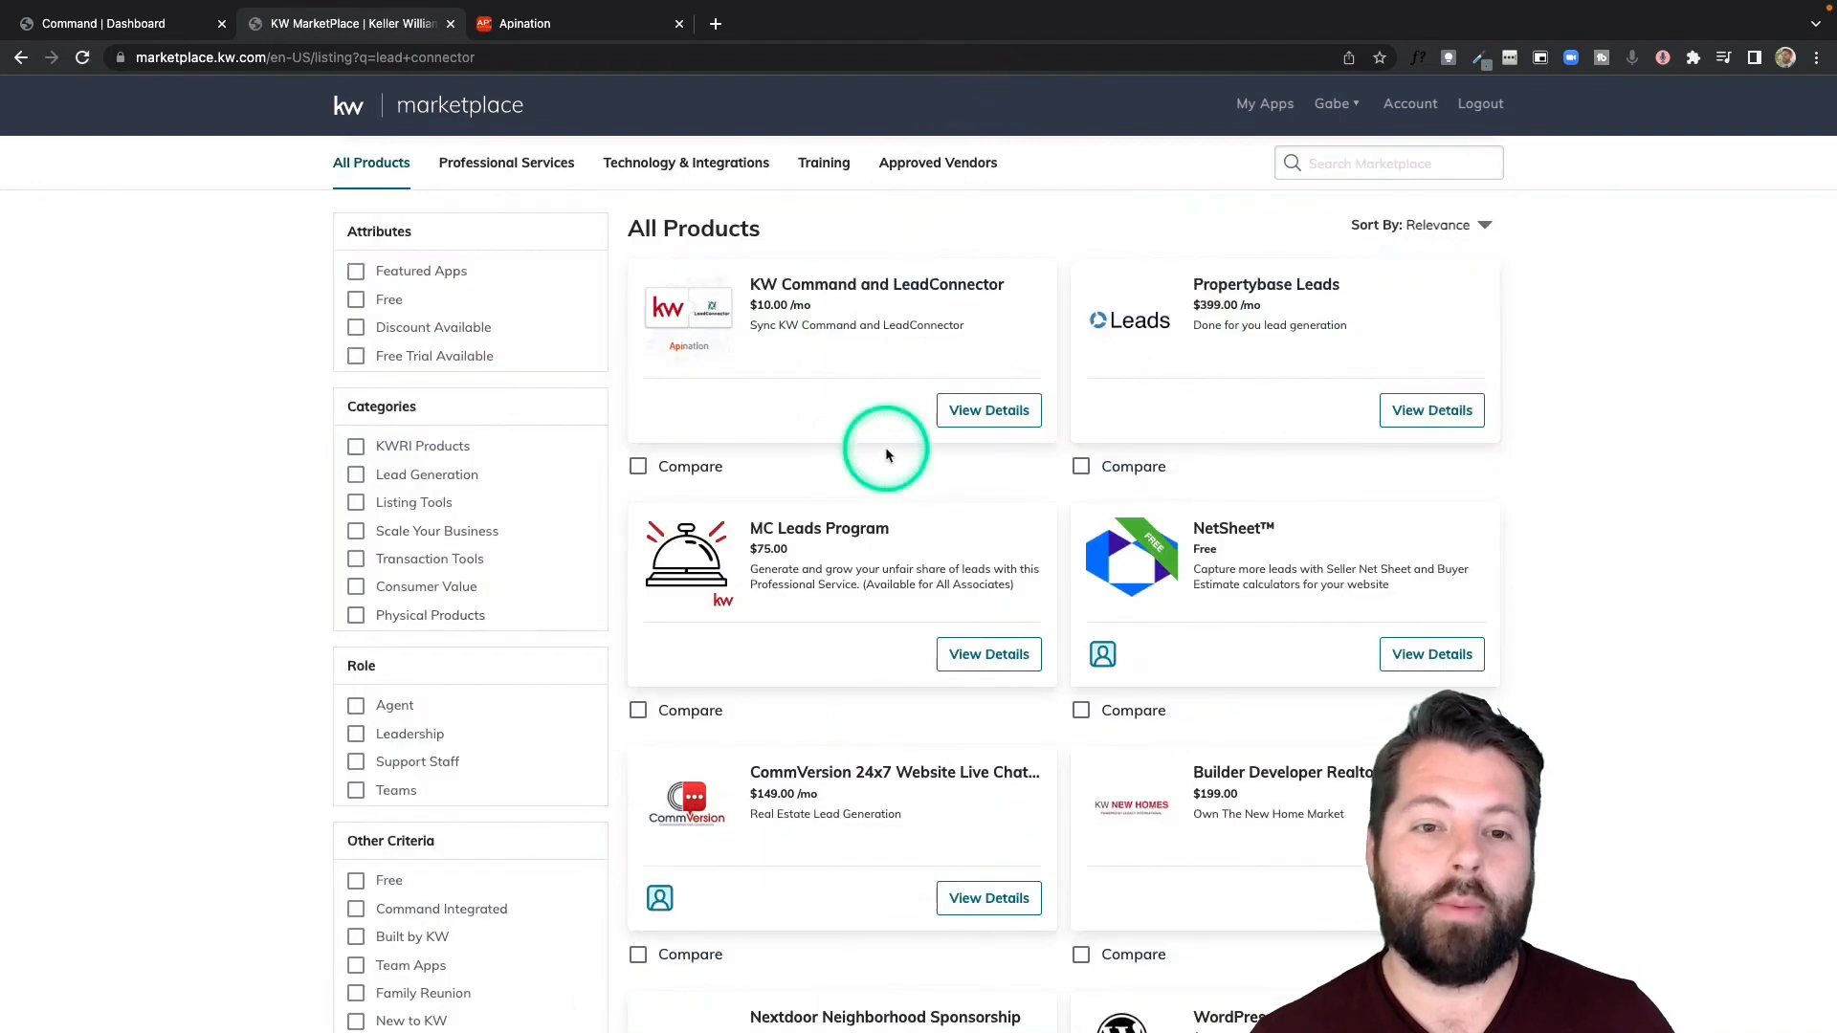
left_click(881, 285)
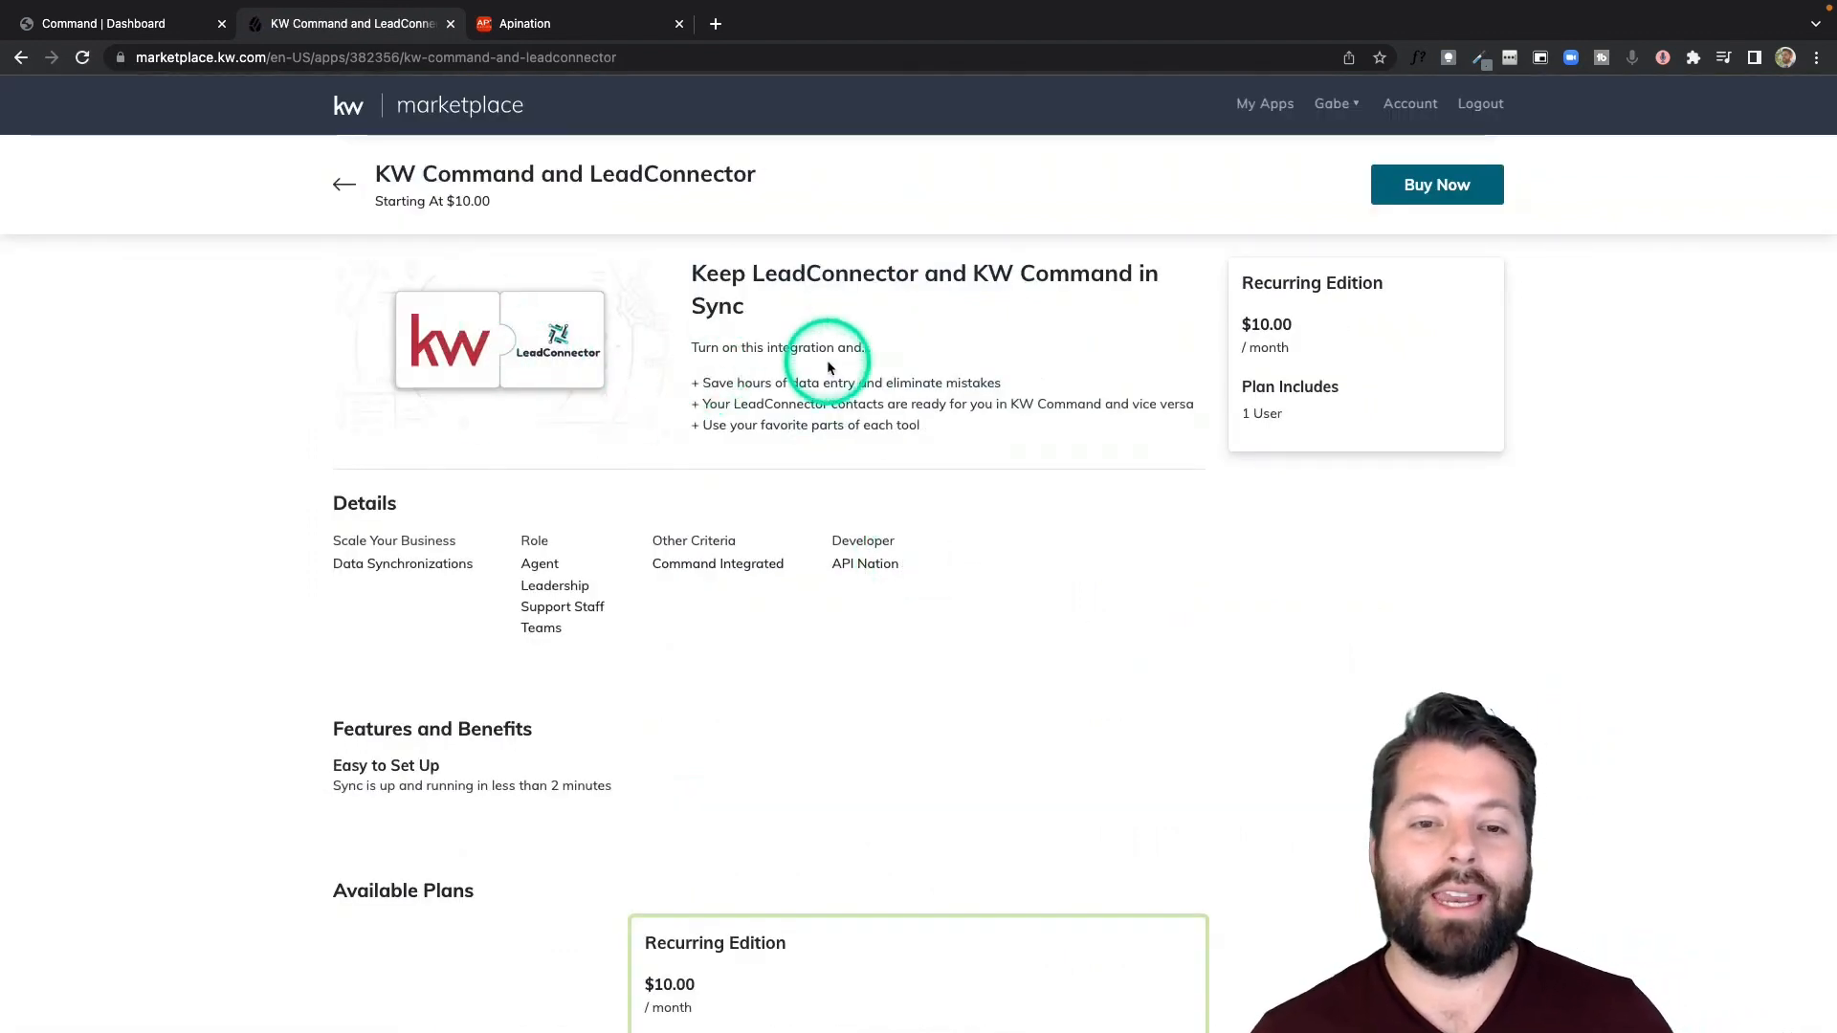
- Return to the Apination connection setup and continue with the connected HighLevel account
left_click(580, 28)
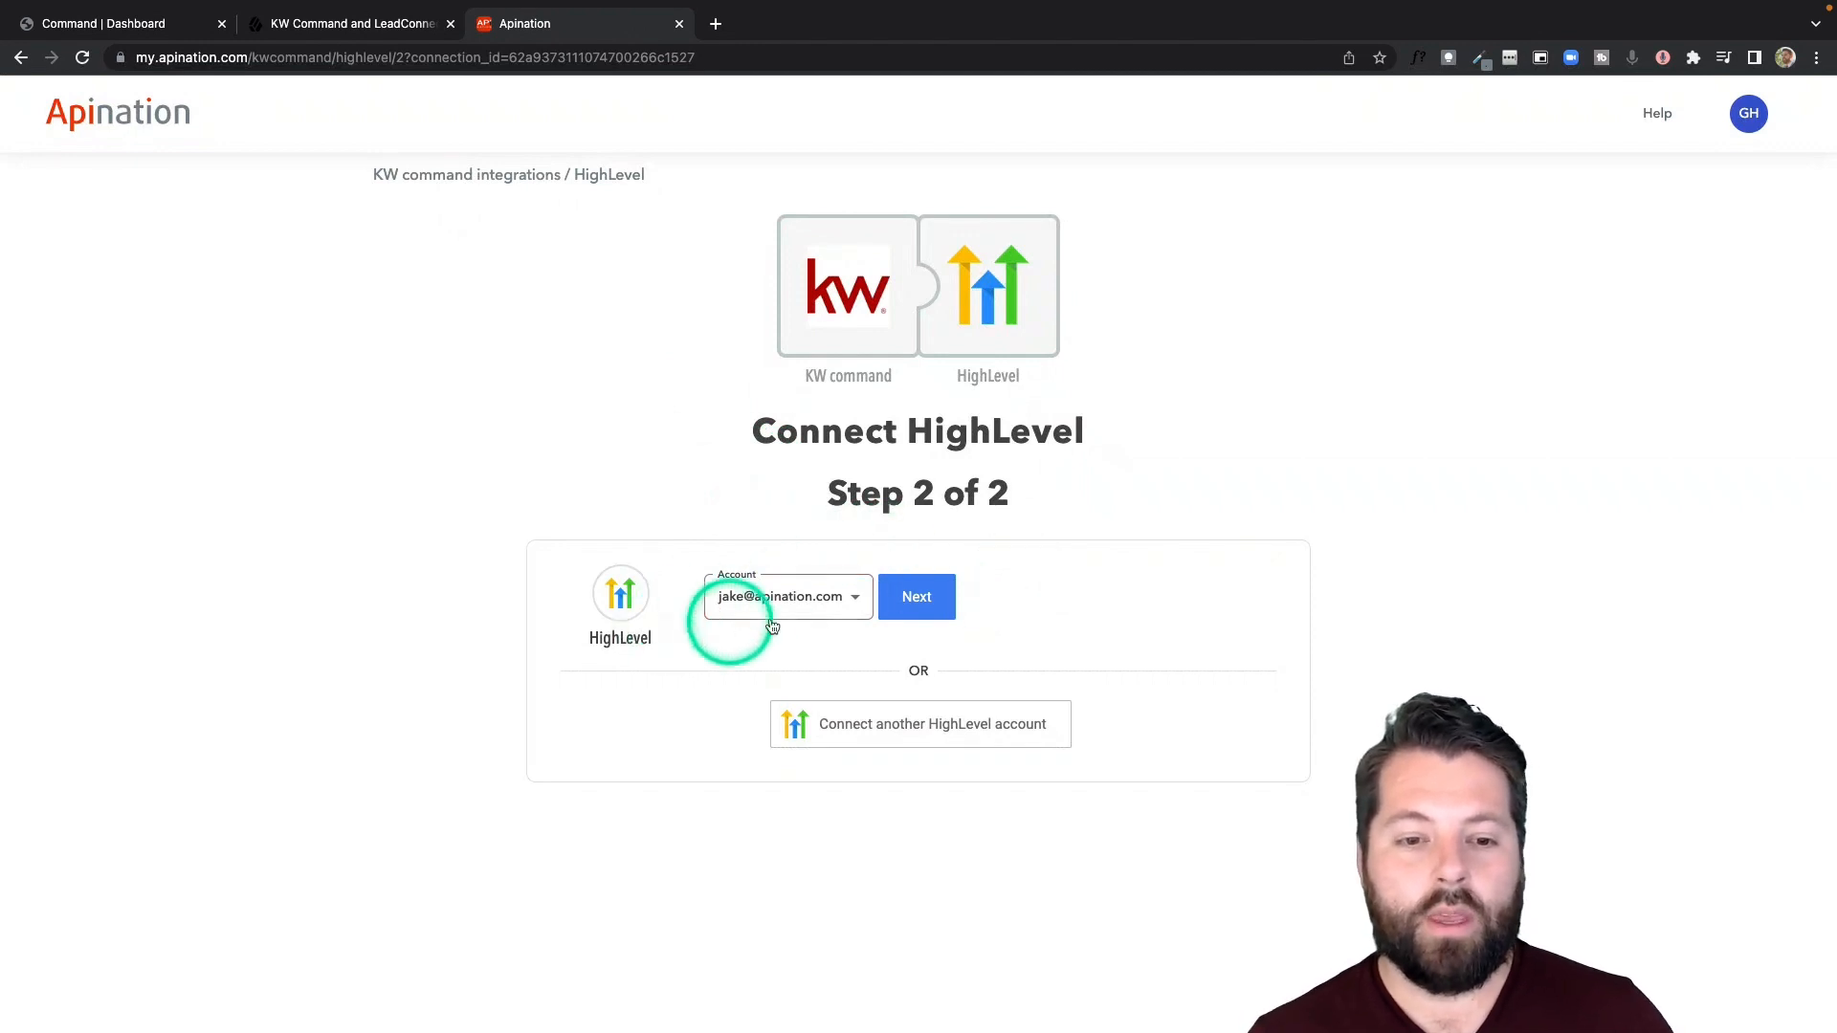
left_click(920, 596)
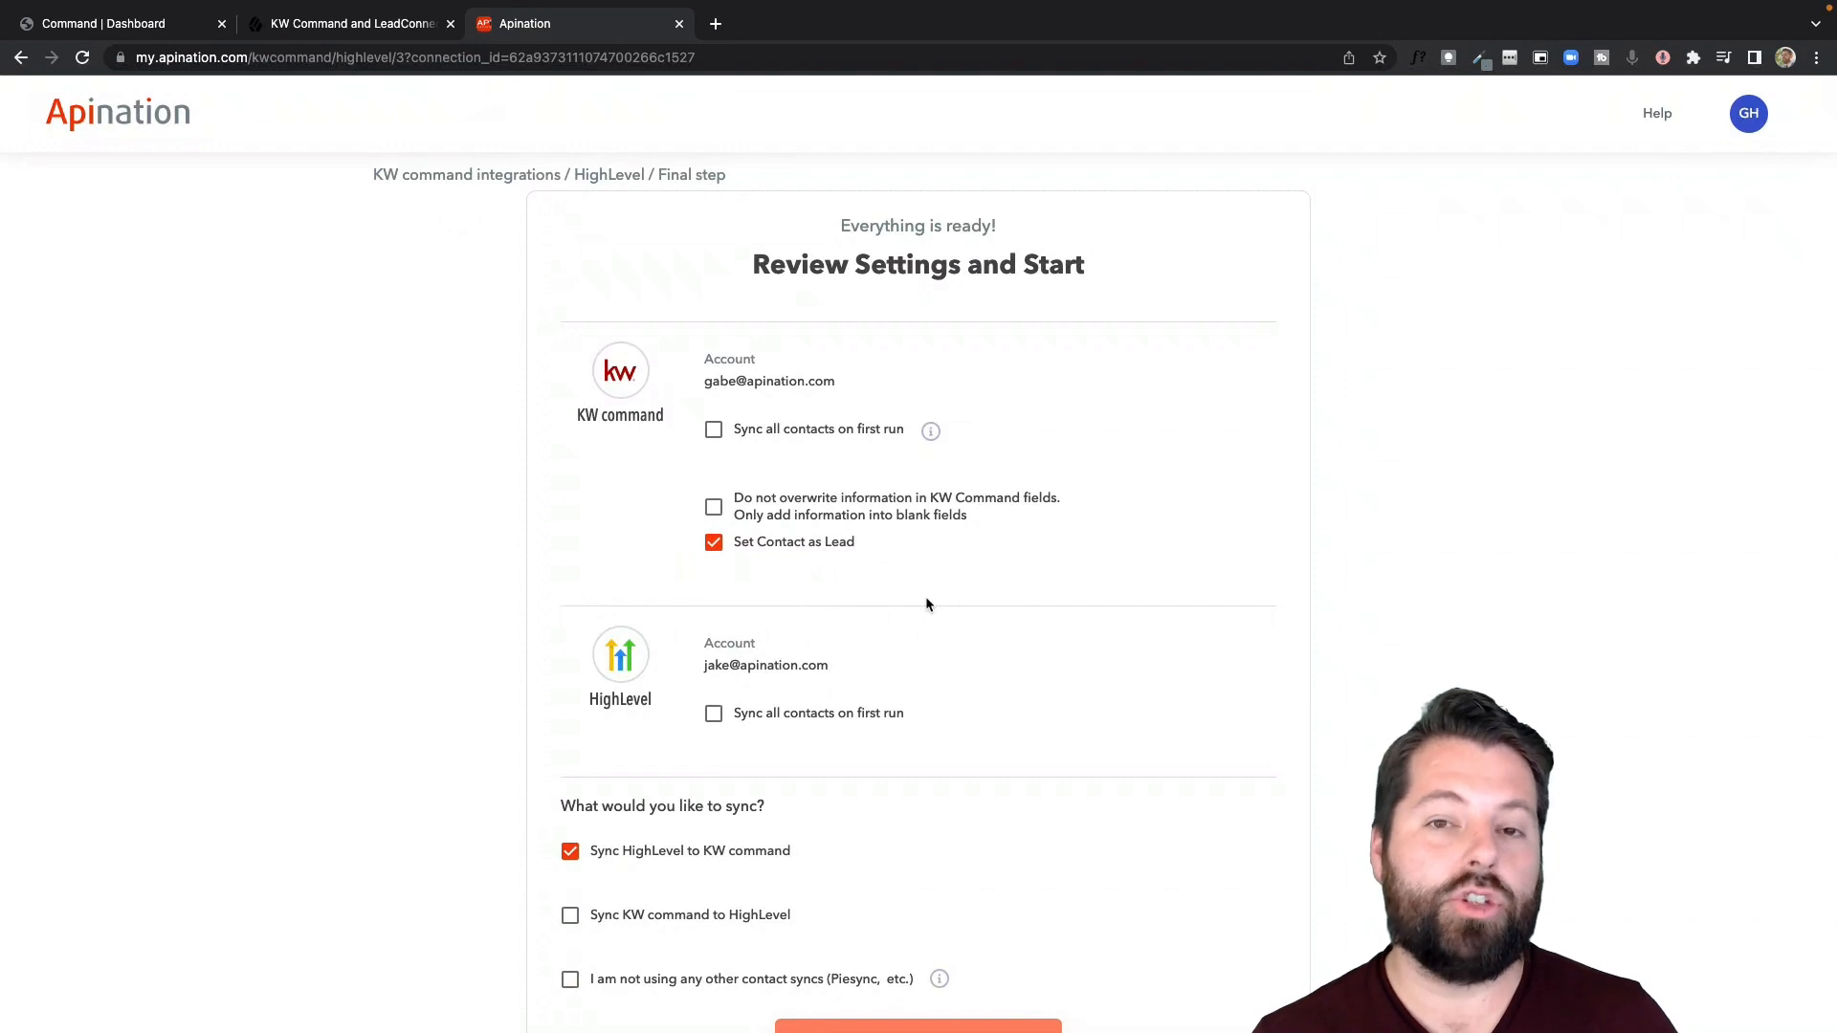
- Enable "Sync KW command to HighLevel" in addition to the HighLevel to KW command sync
scroll(926, 604, "down", 2)
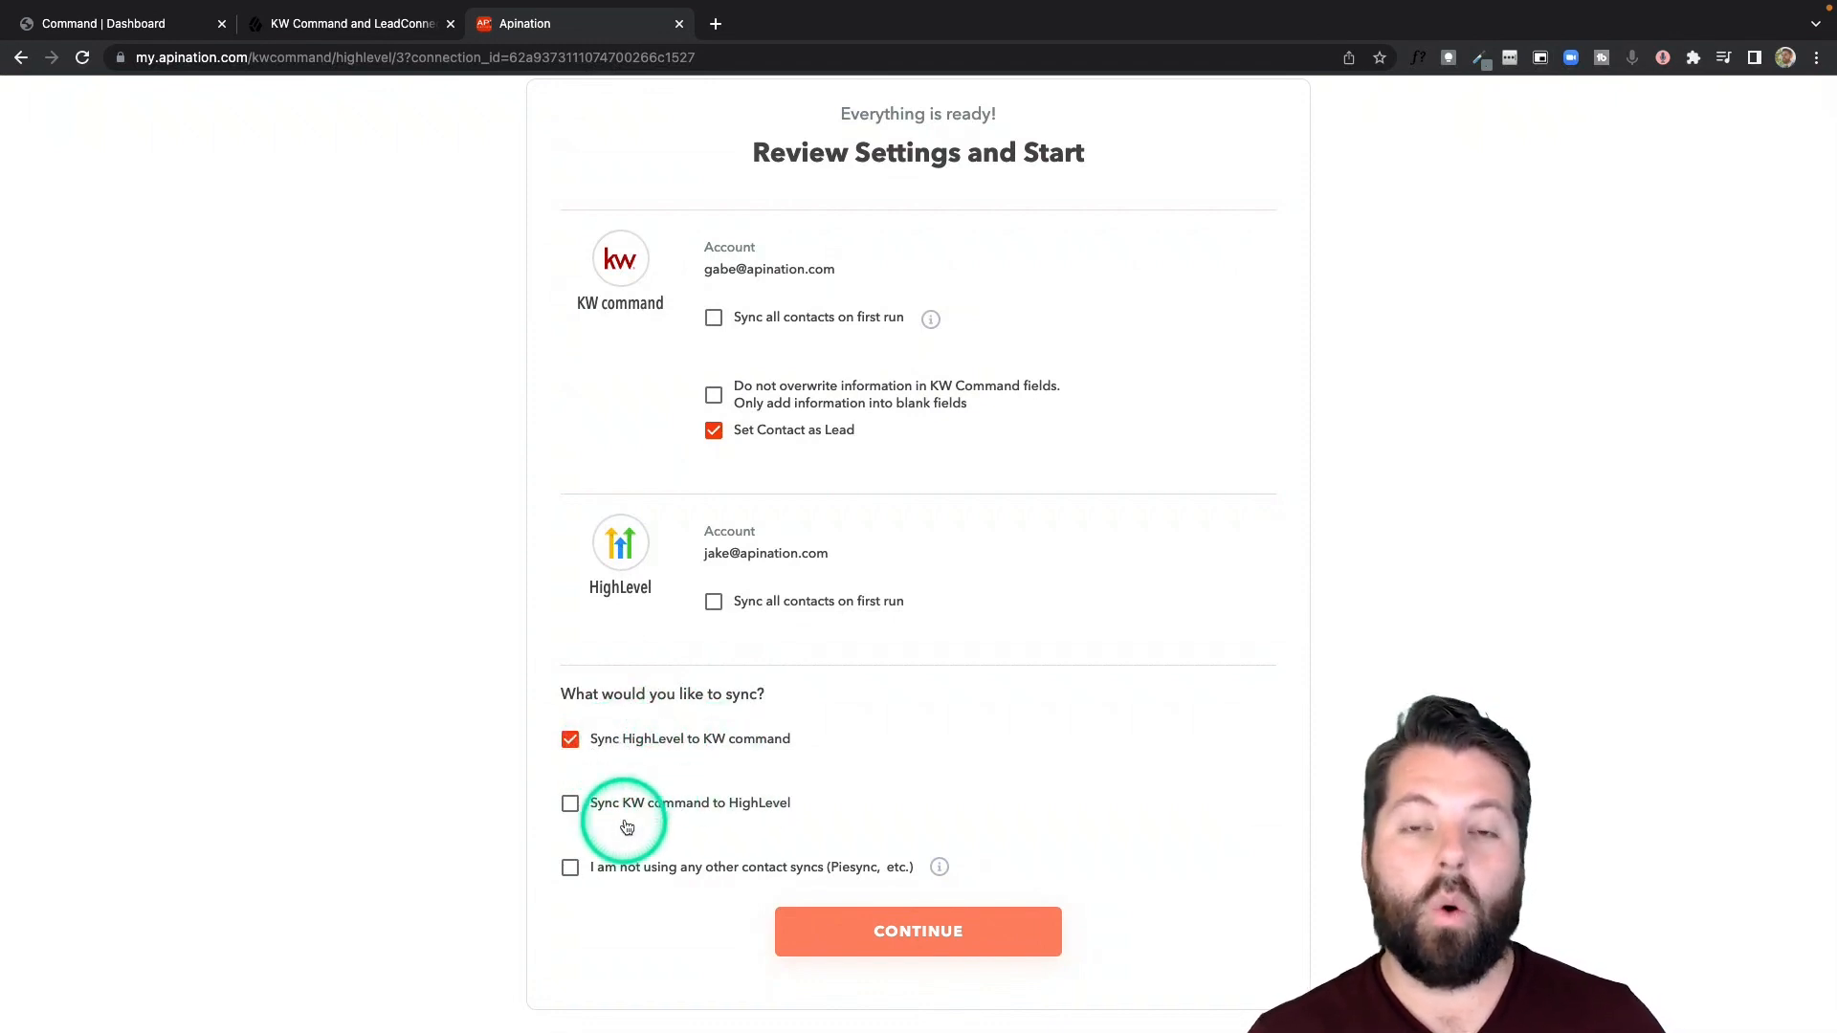
left_click(572, 804)
scroll(814, 813, "up", 2)
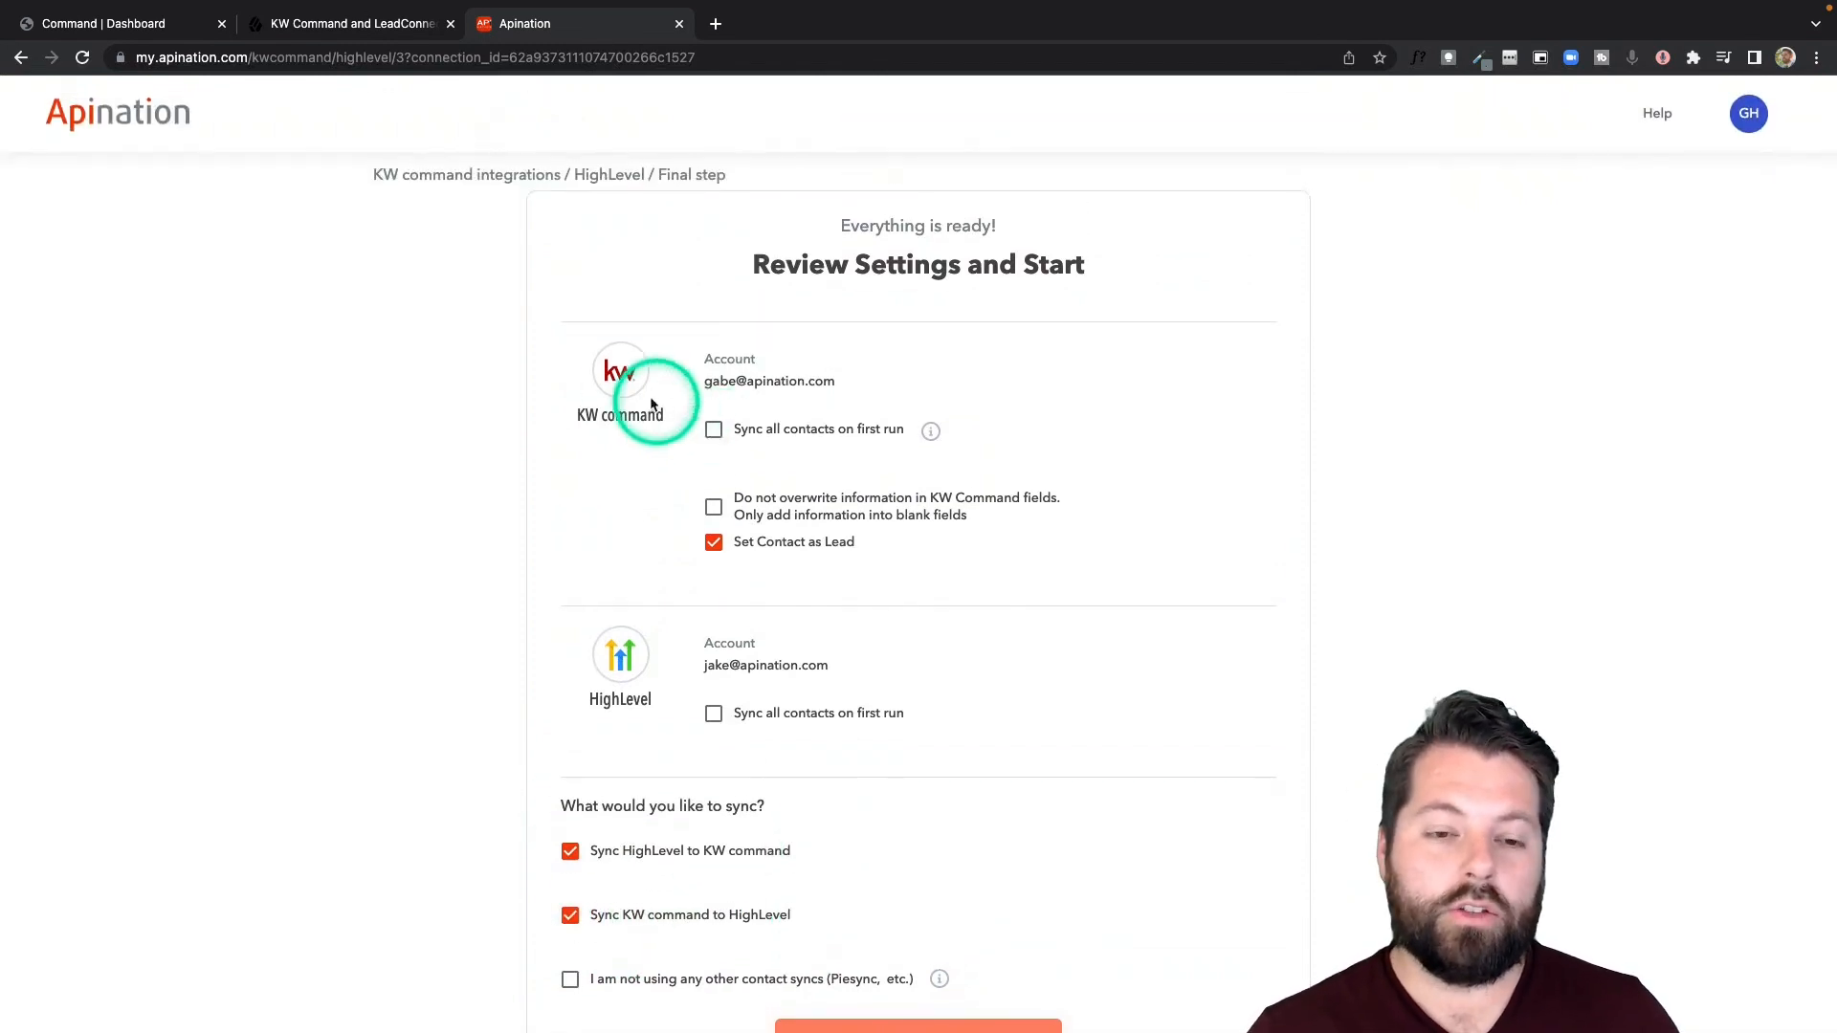
left_click(720, 438)
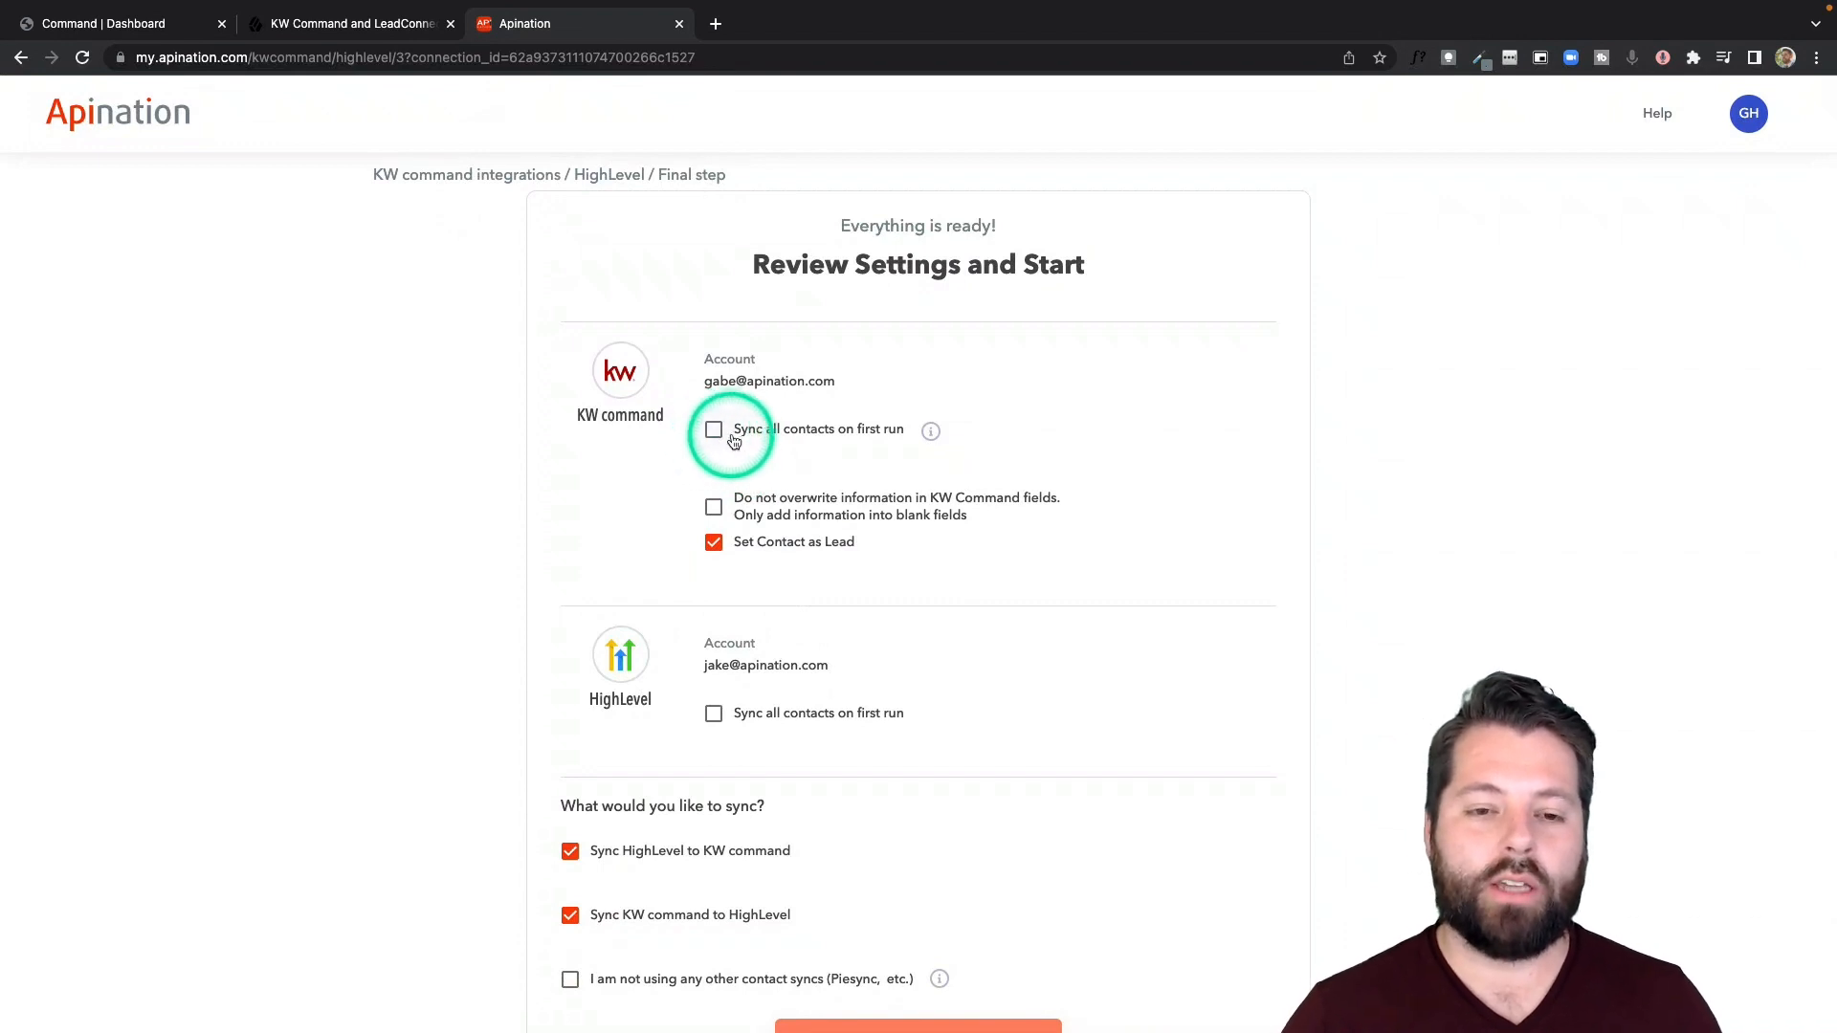
left_click(718, 435)
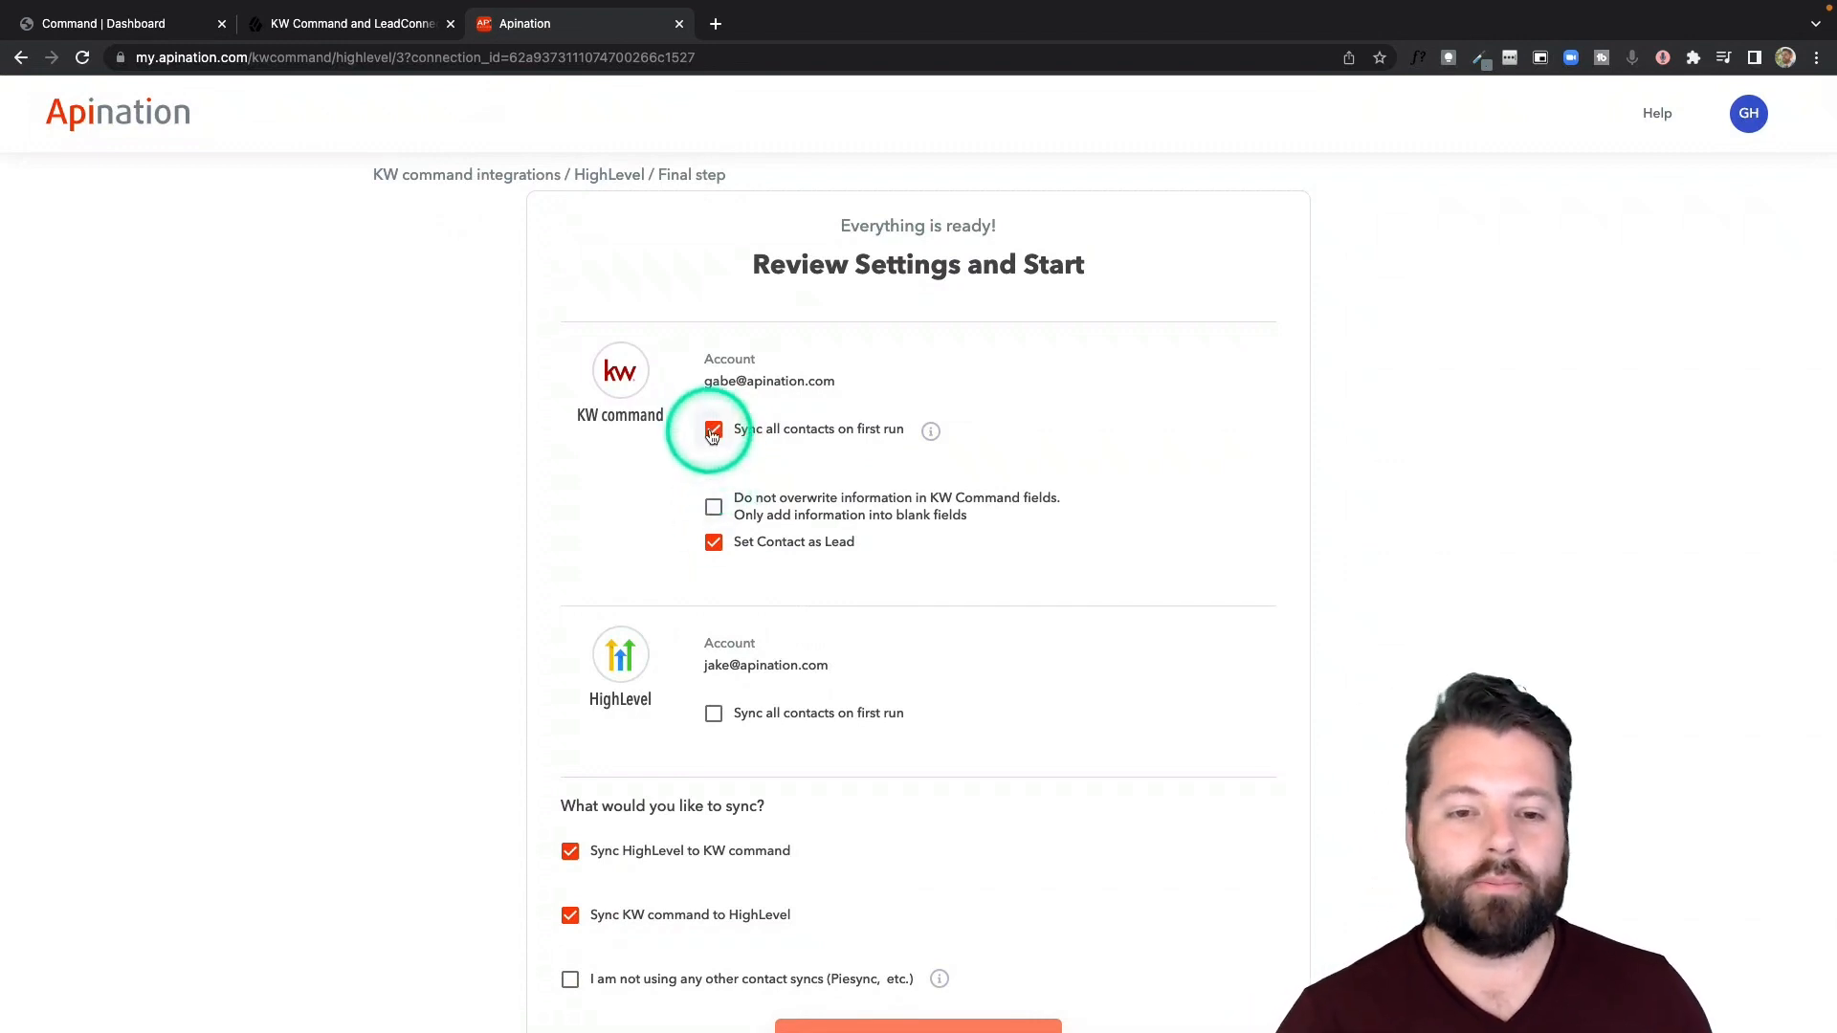
left_click(710, 432)
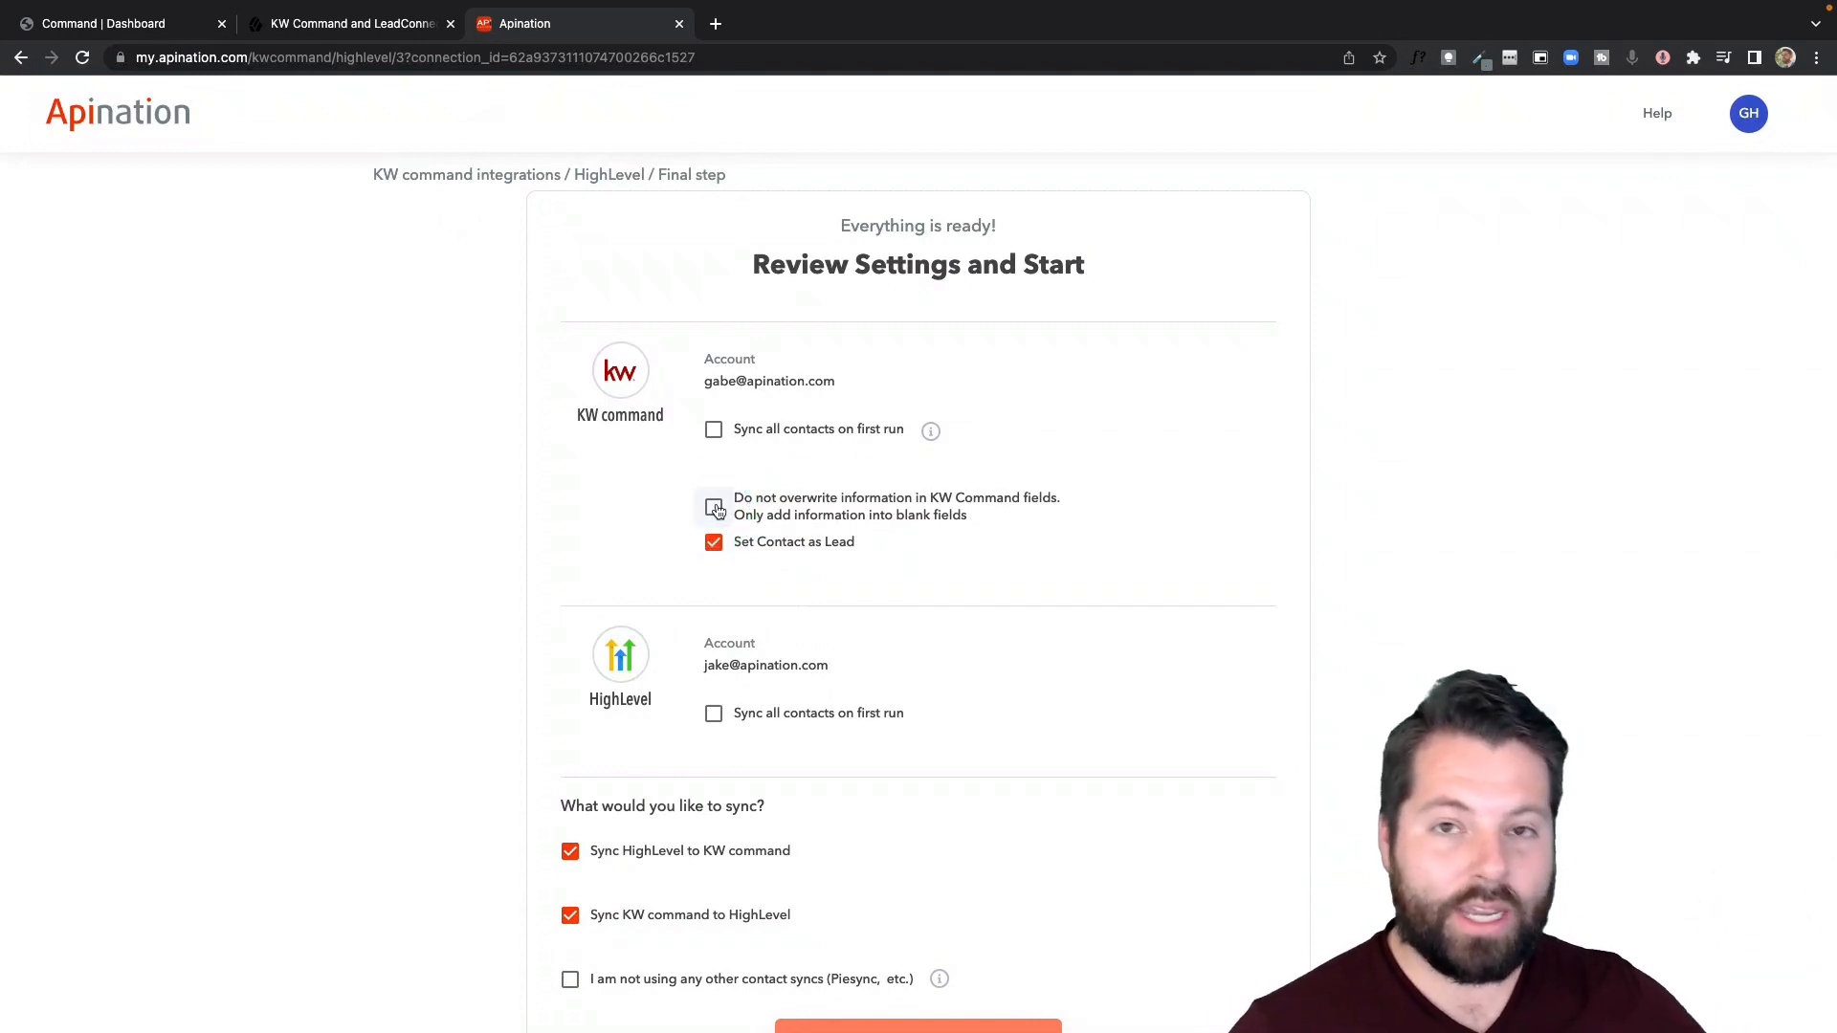
- Enable the KW command option that prevents overwriting existing information and only adds information into blank fields
left_click(724, 513)
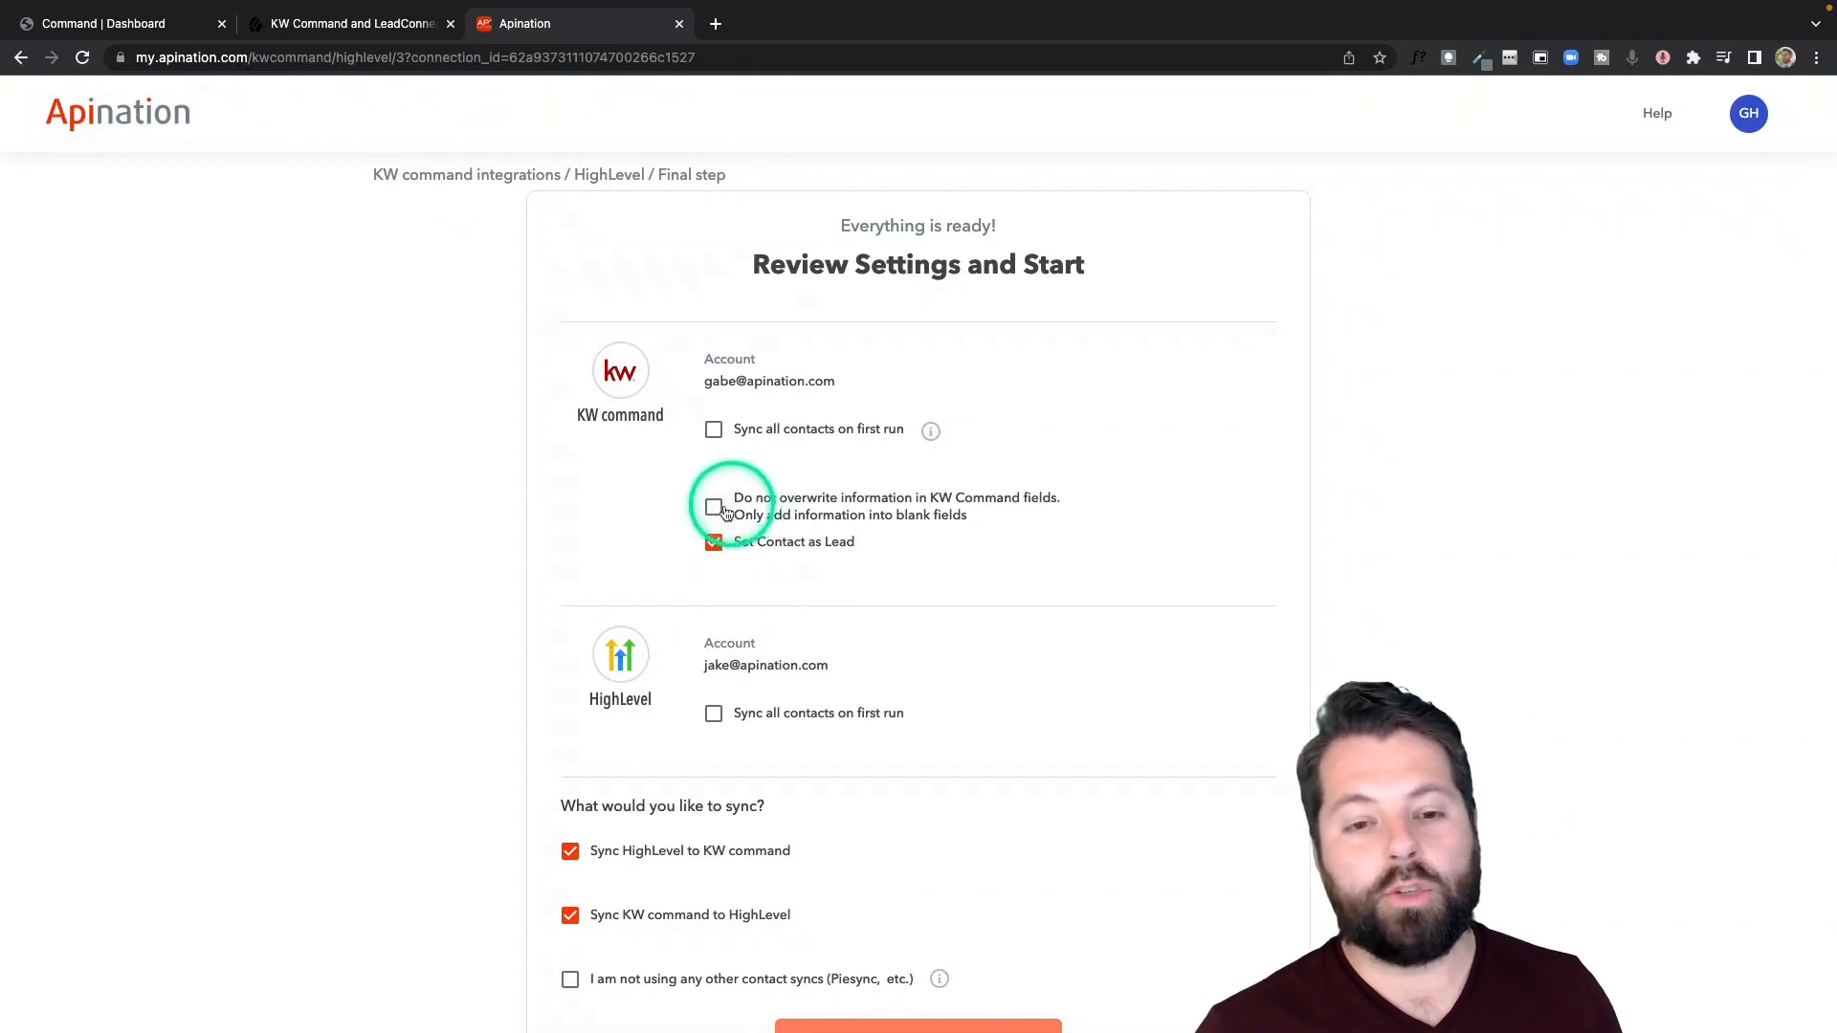
left_click(720, 514)
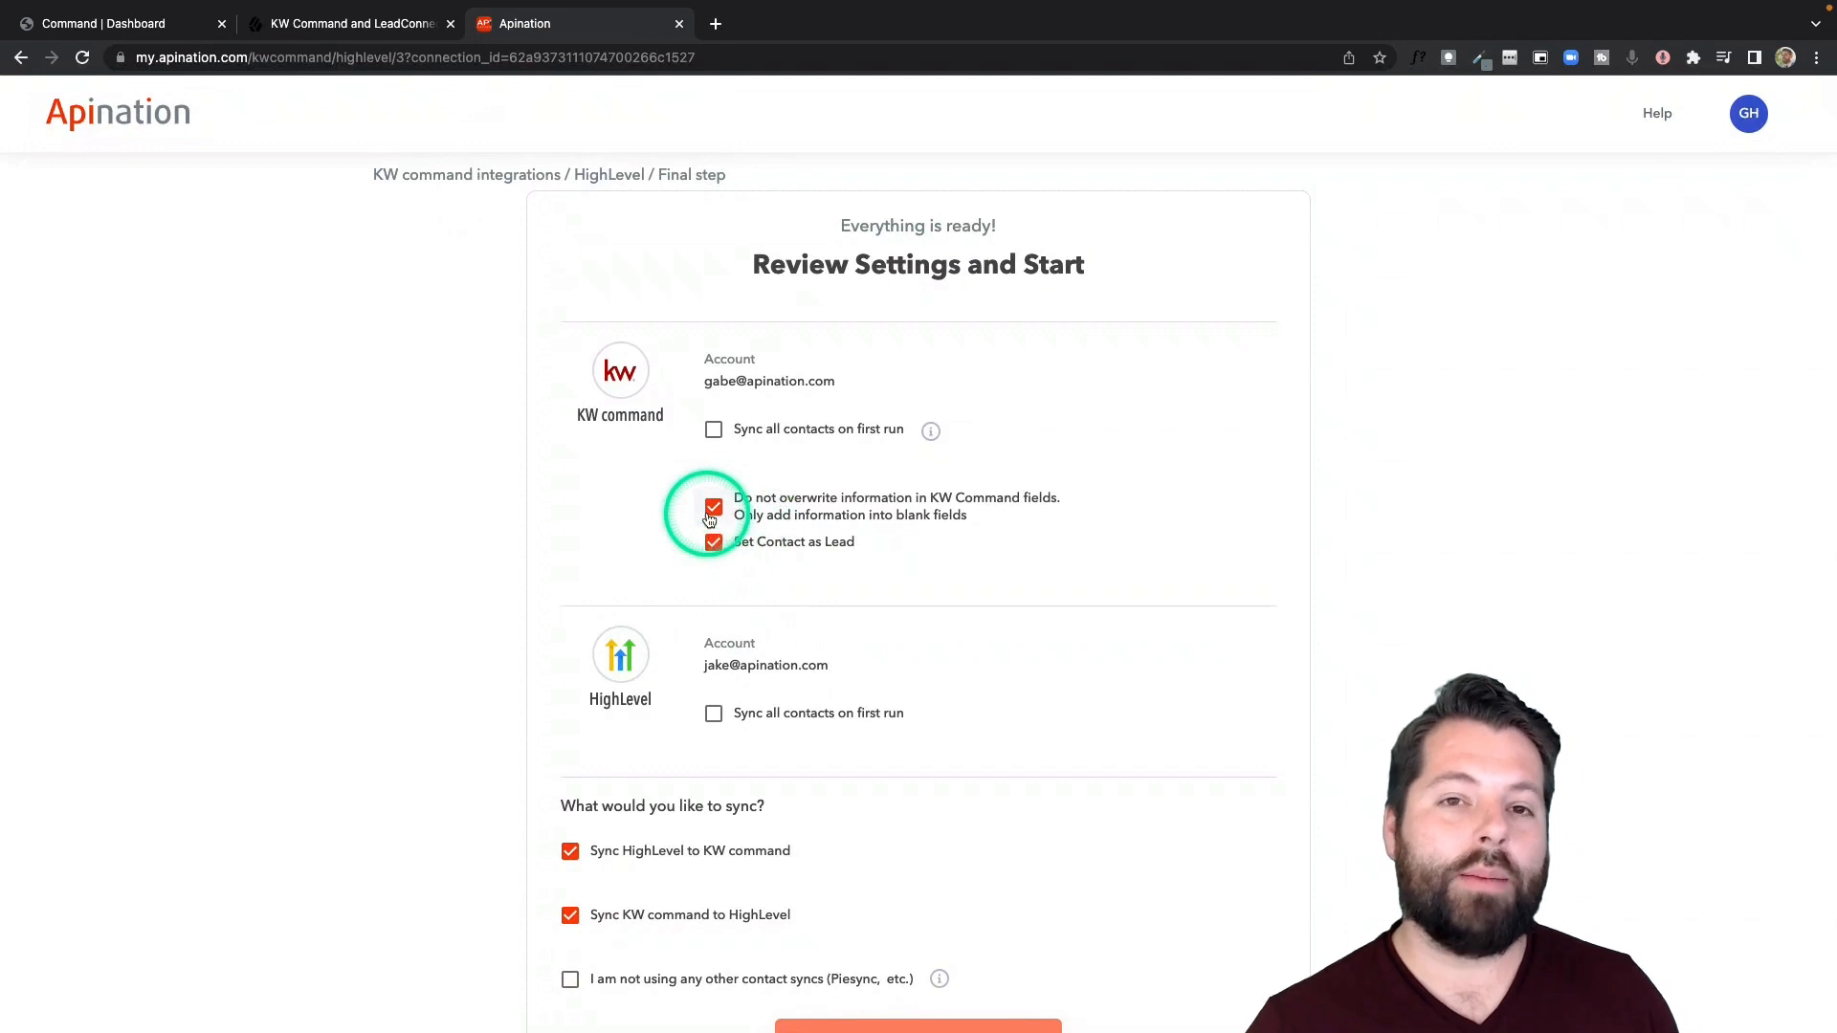
scroll(673, 578, "down", 2)
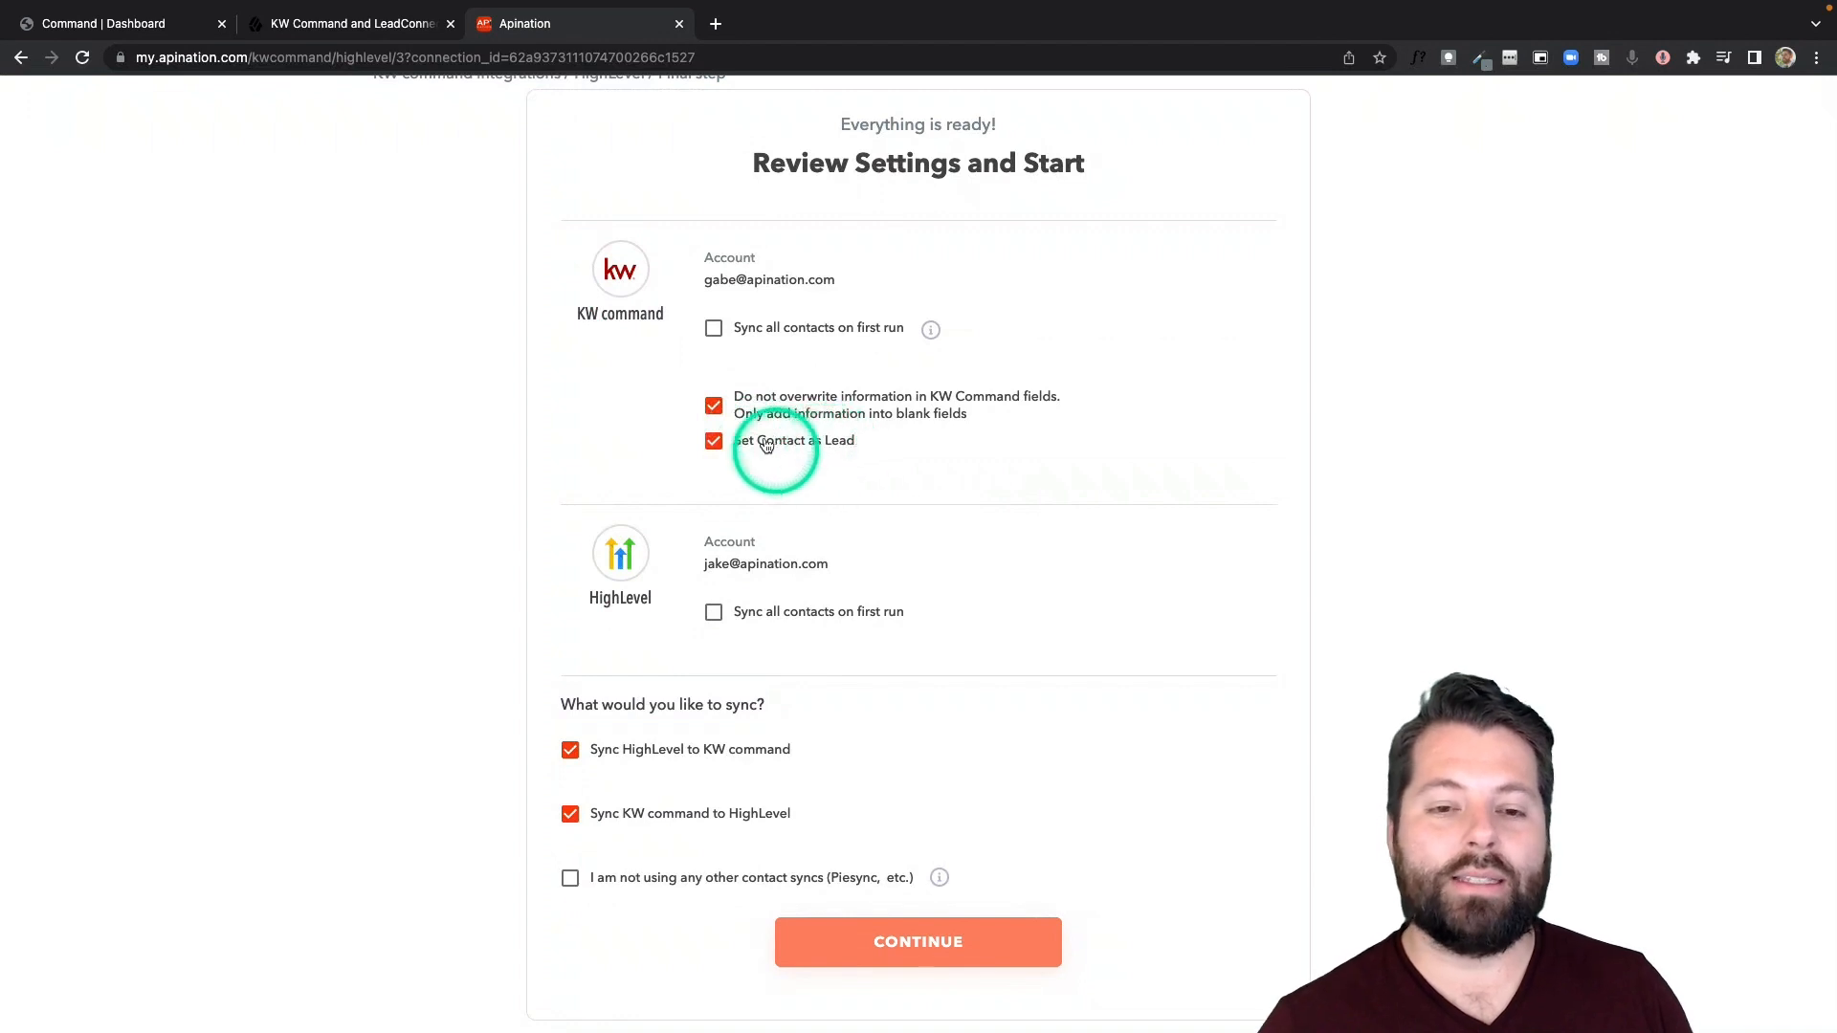
- Confirm that no other contact syncs are in use and continue to create the syncs
scroll(755, 583, "down", 1)
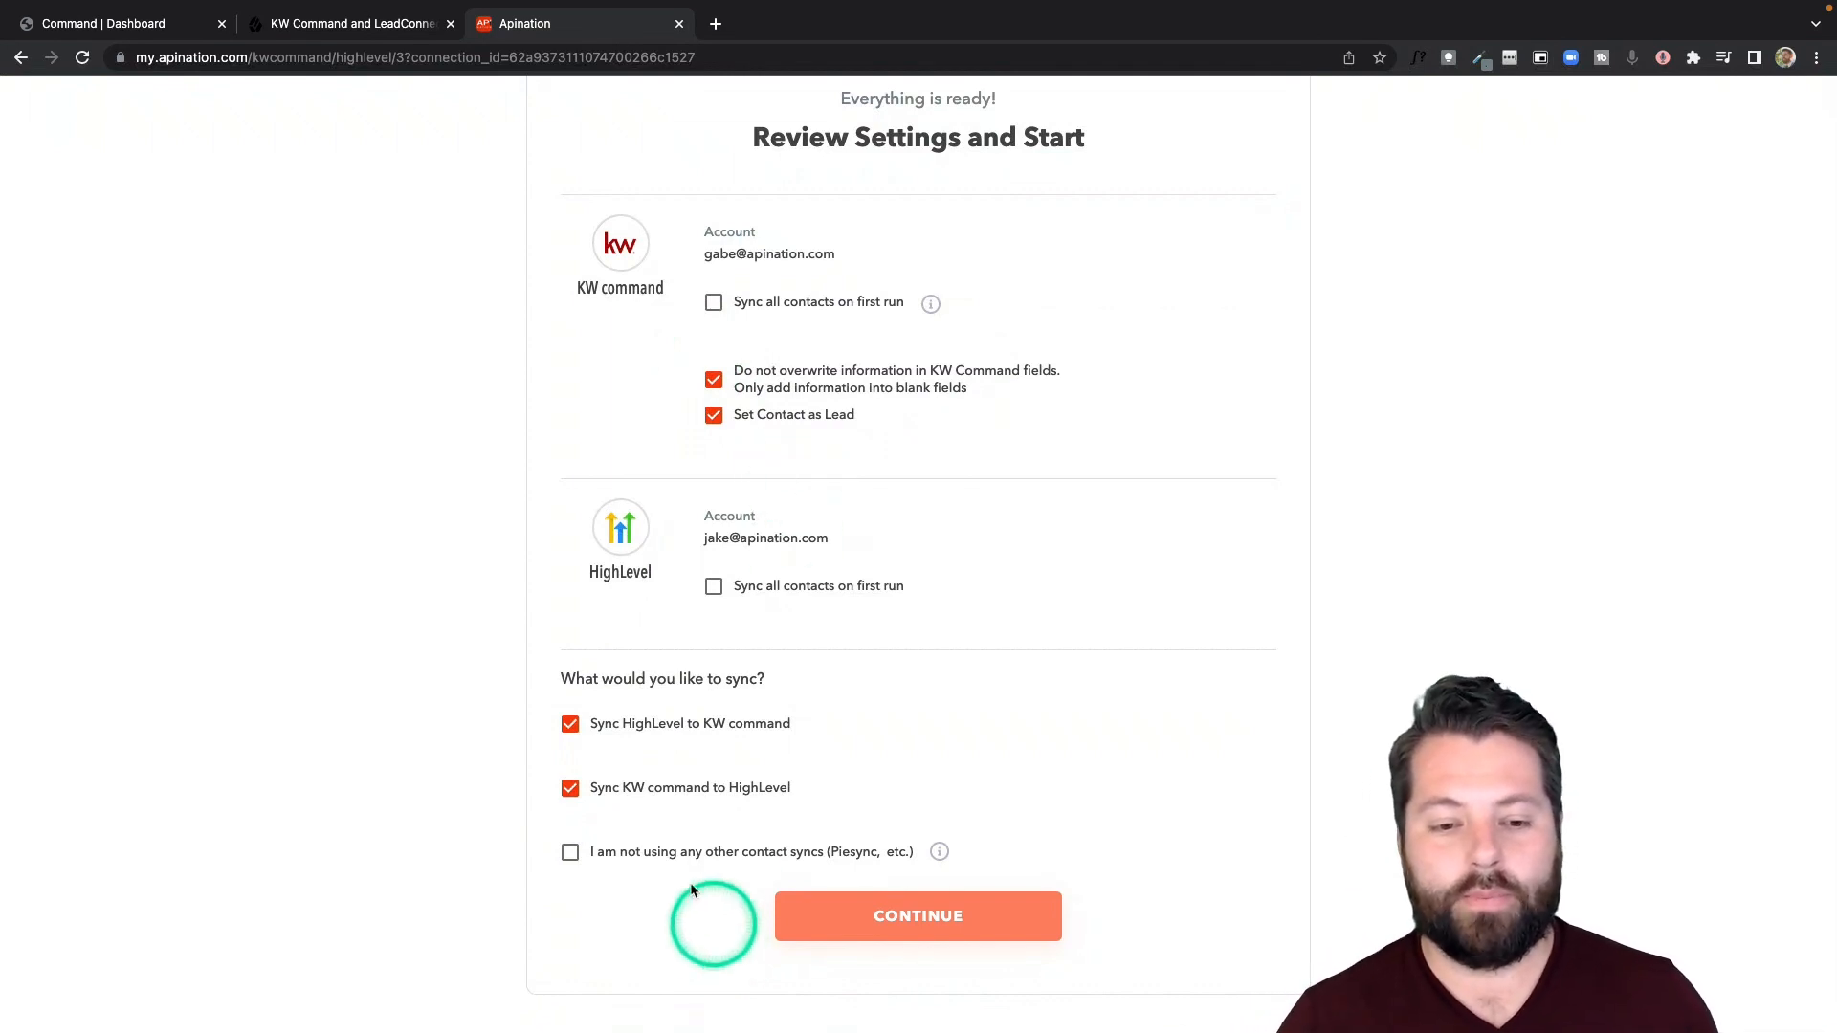
left_click(659, 855)
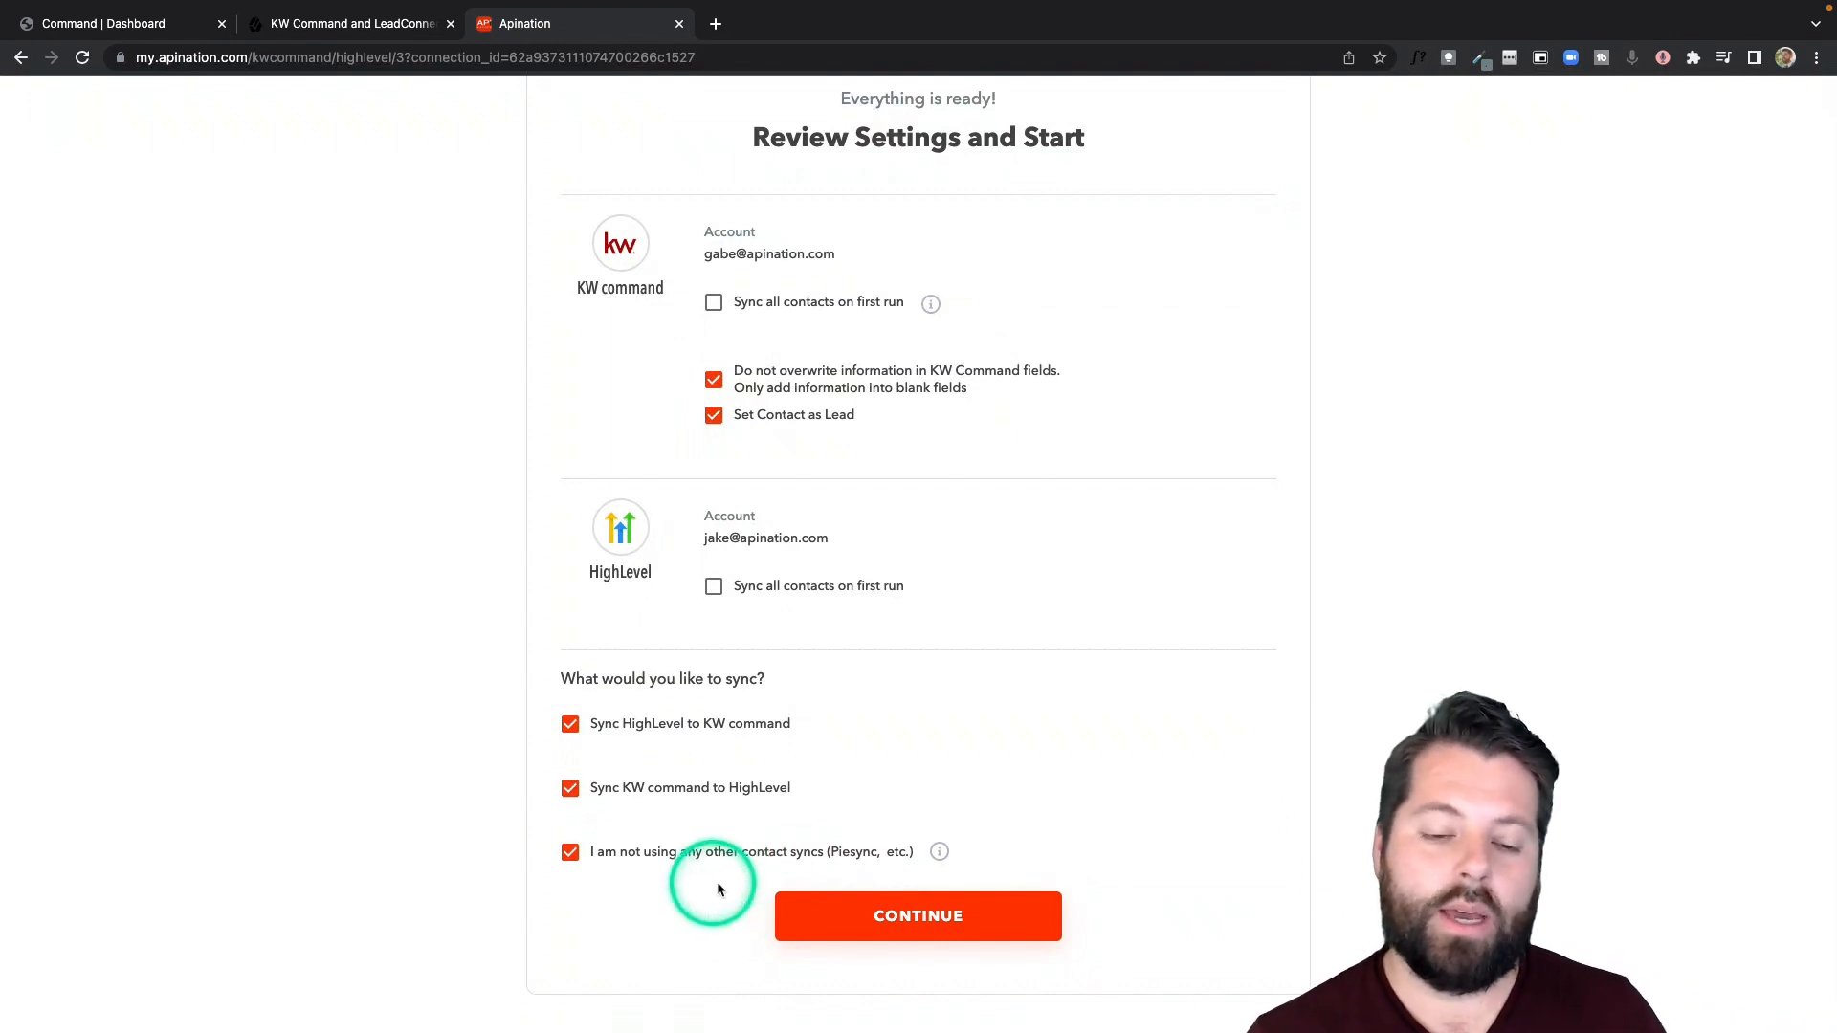
left_click(884, 917)
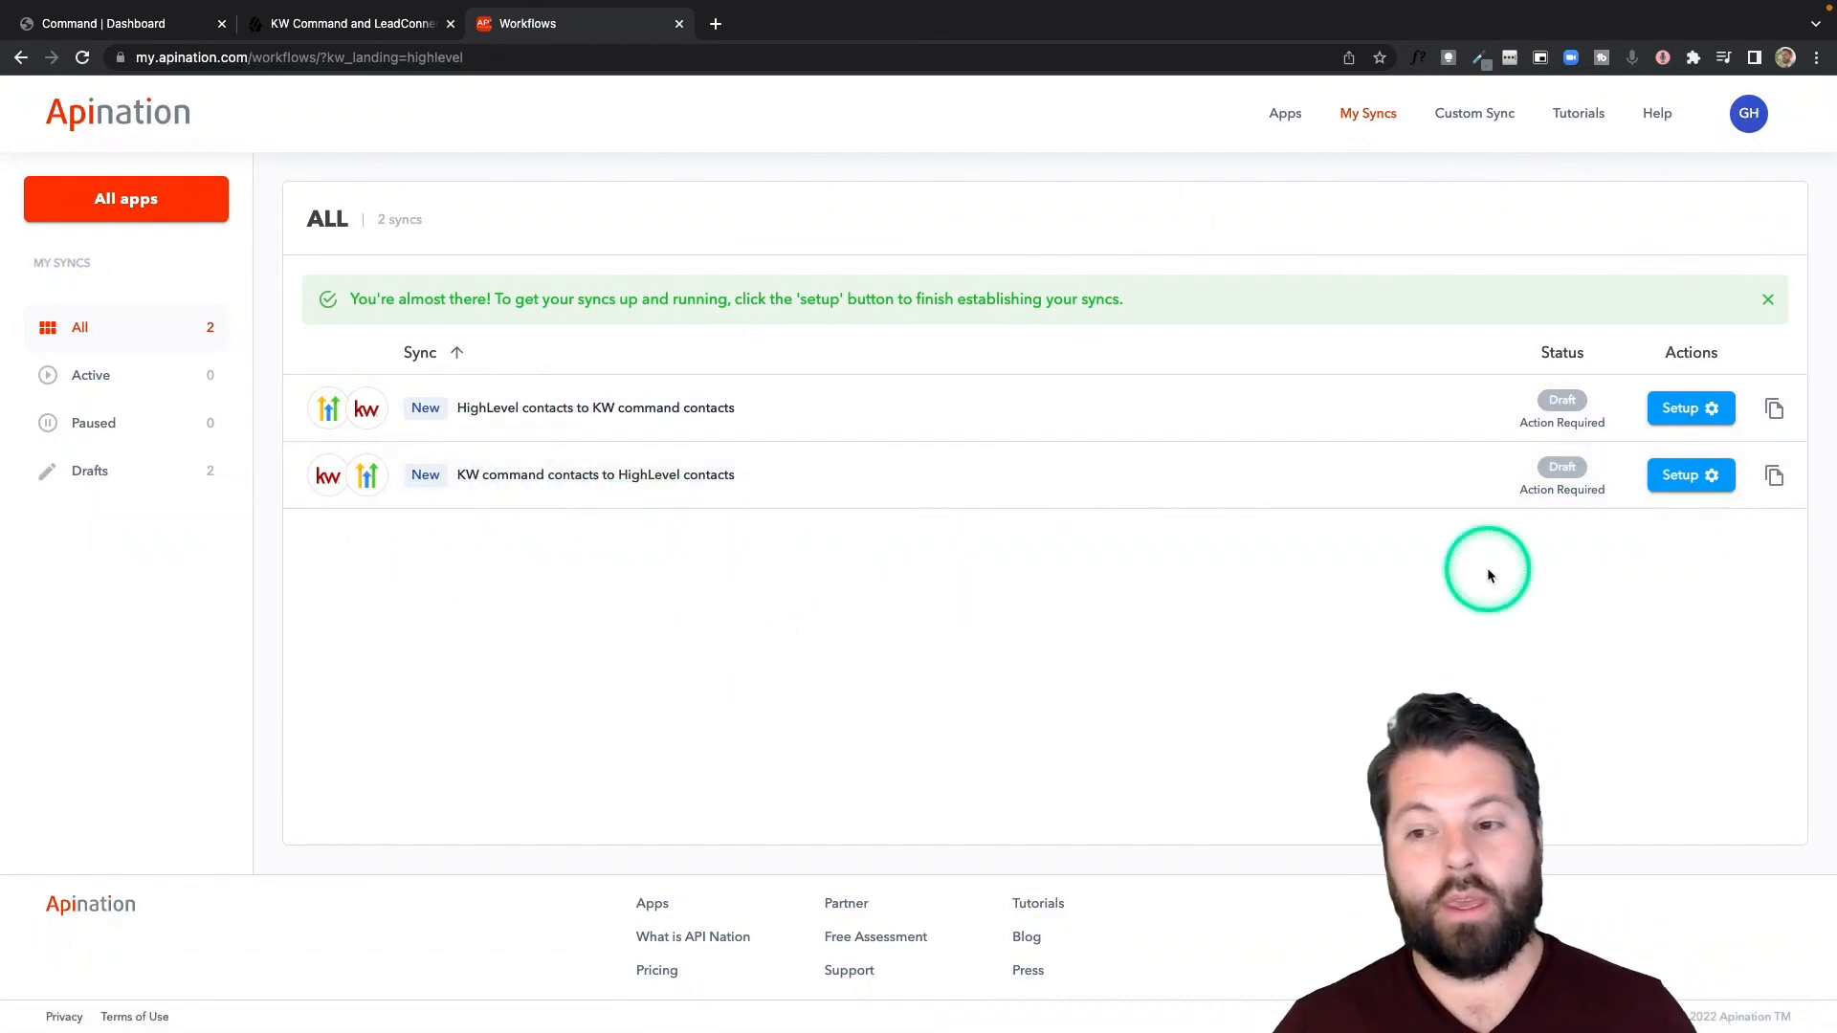
- Open the setup of the "HighLevel contacts to KW command contacts" sync and go to its filter settings
left_click(1694, 409)
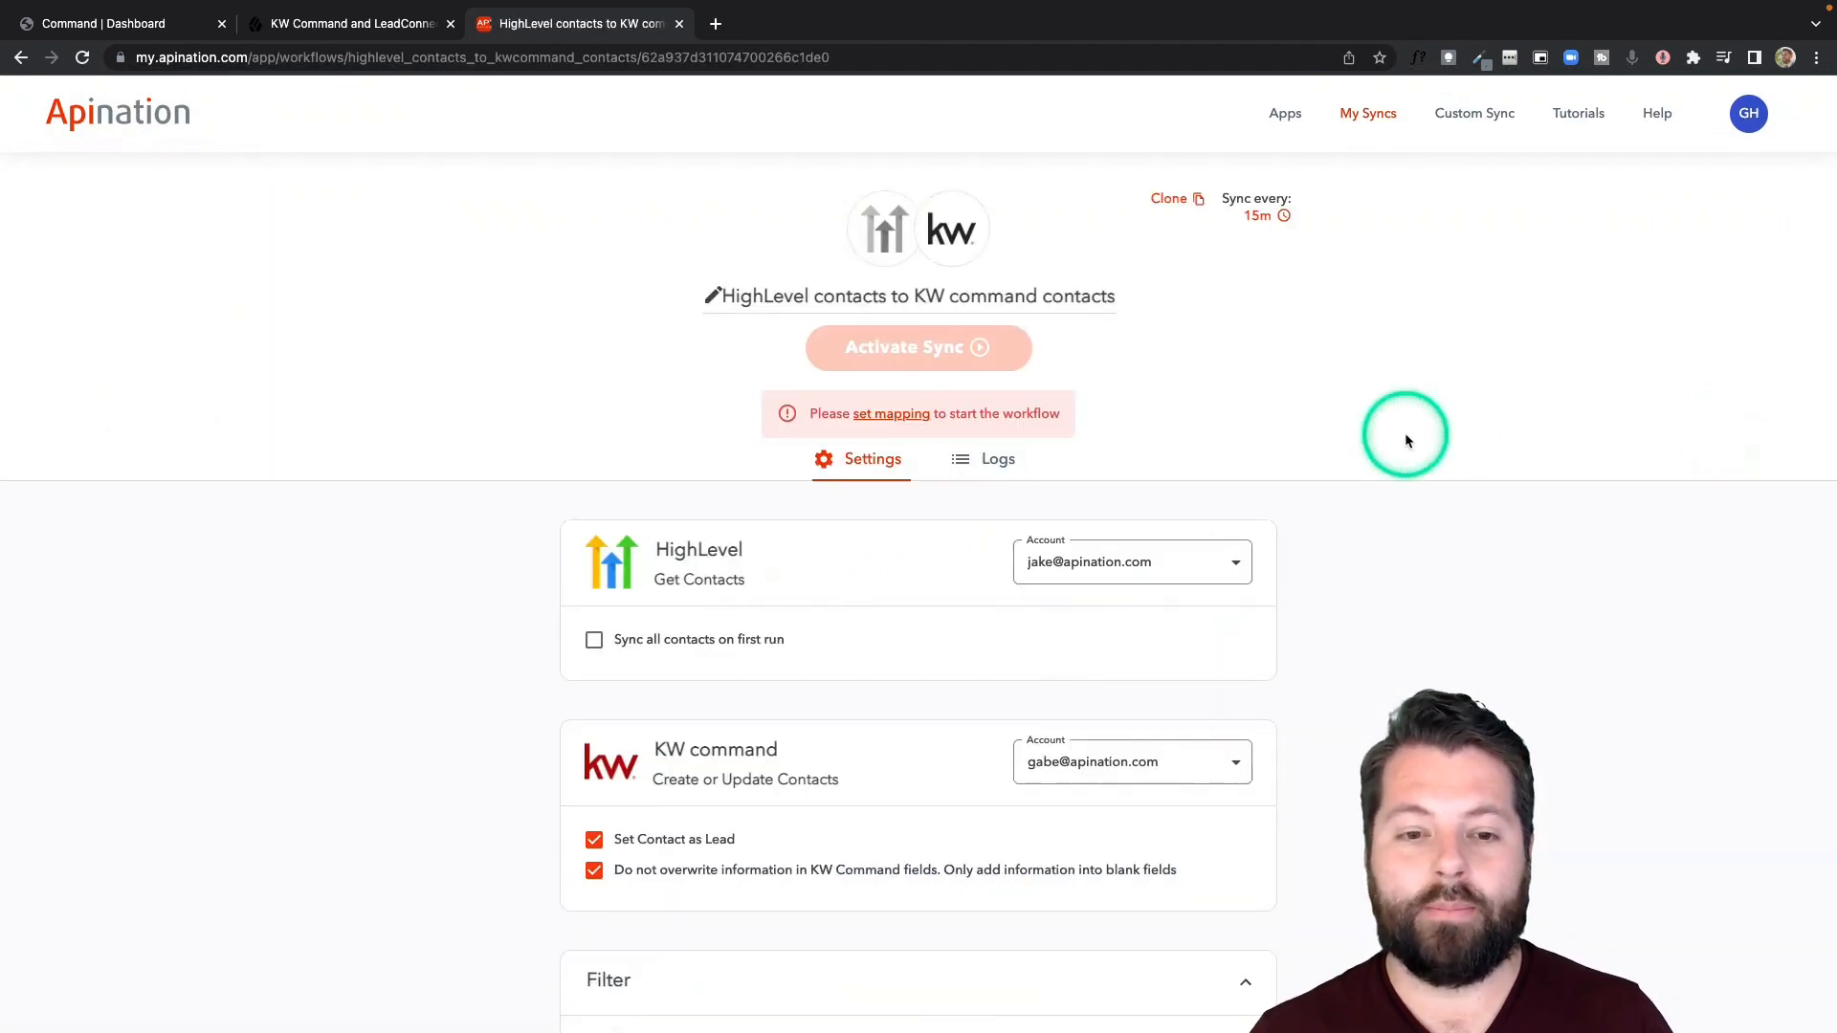
scroll(1405, 435, "down", 1)
scroll(1405, 440, "down", 1)
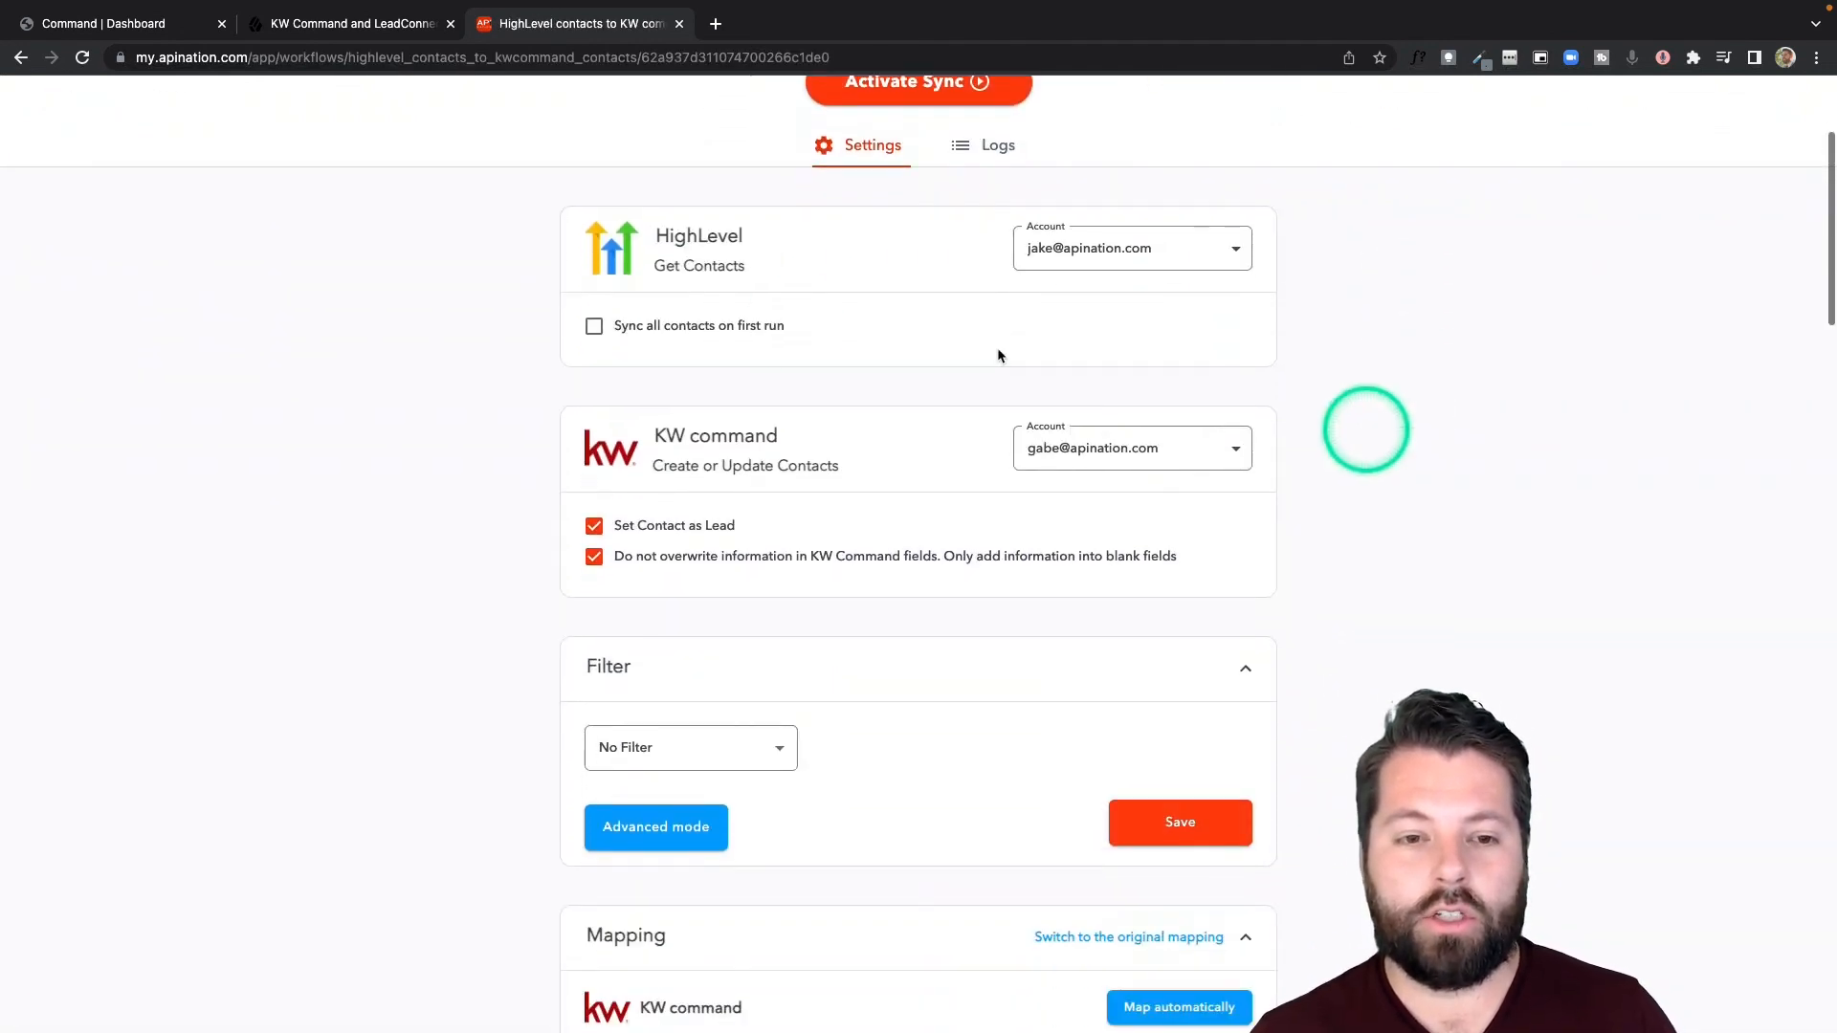
scroll(816, 539, "down", 2)
scroll(814, 541, "down", 1)
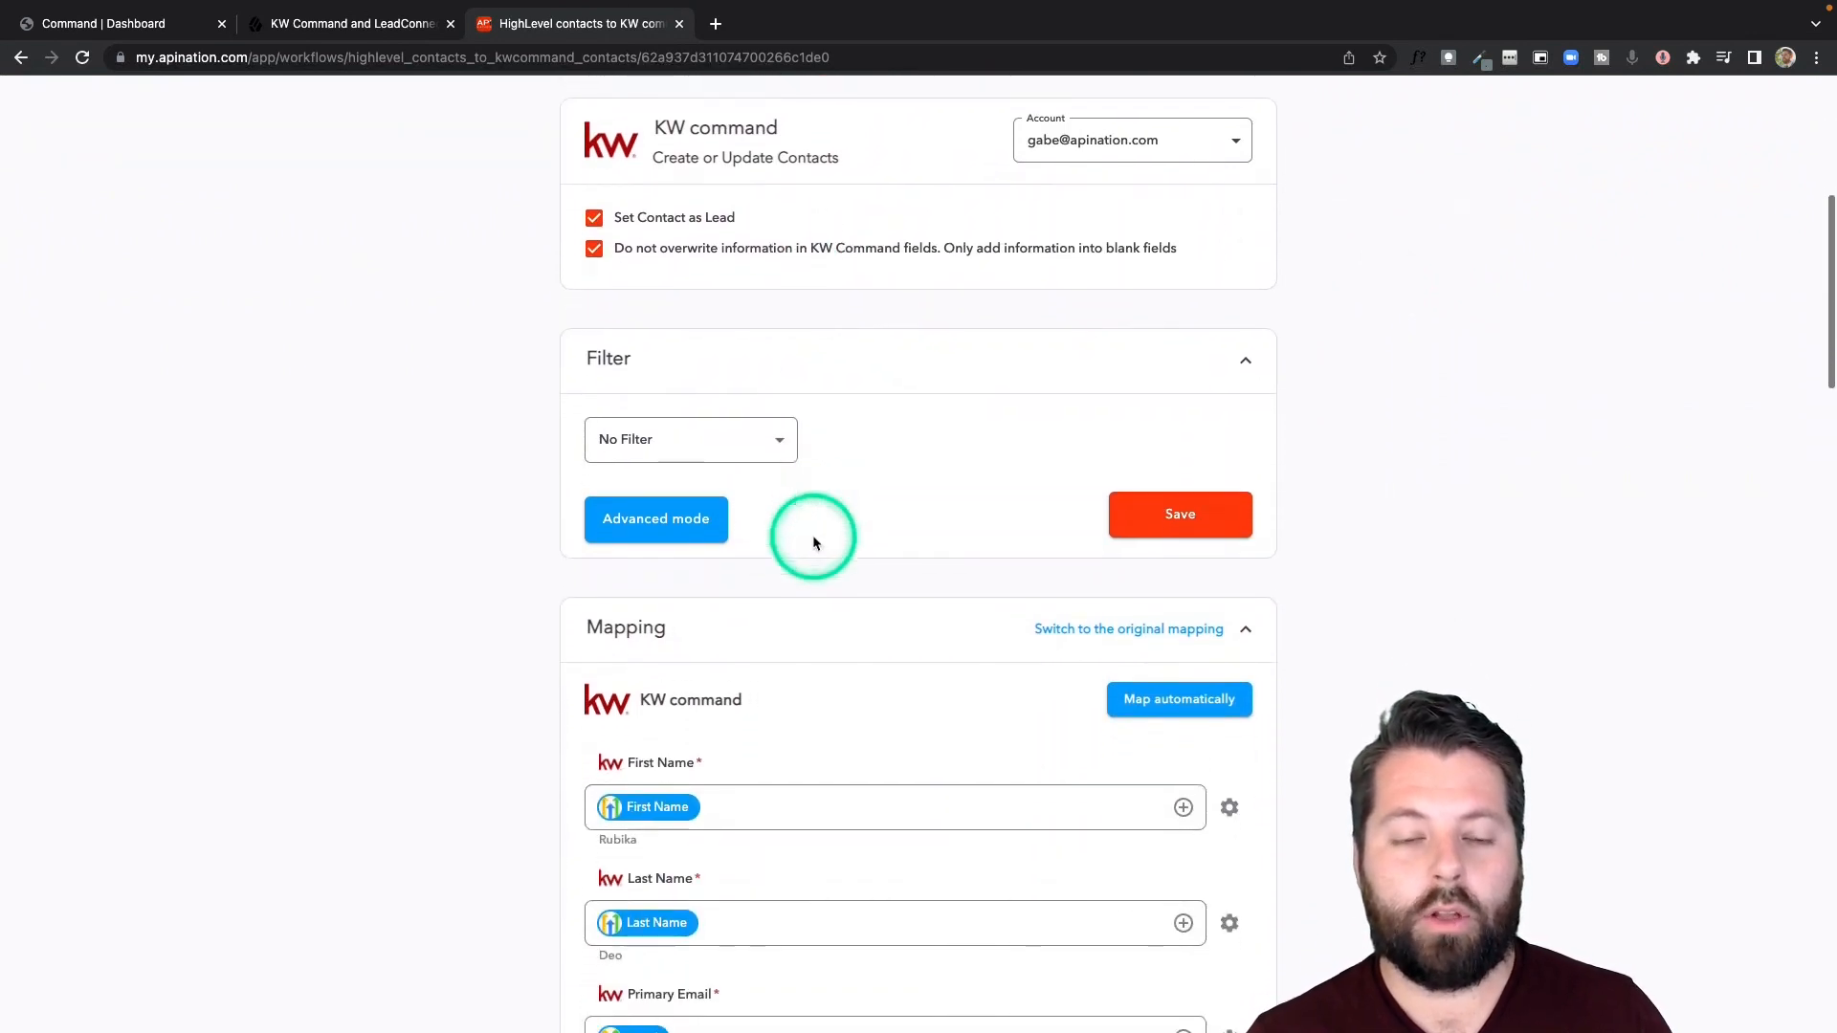
- Set the sync filter to Tags contains "highlevel"
left_click(777, 421)
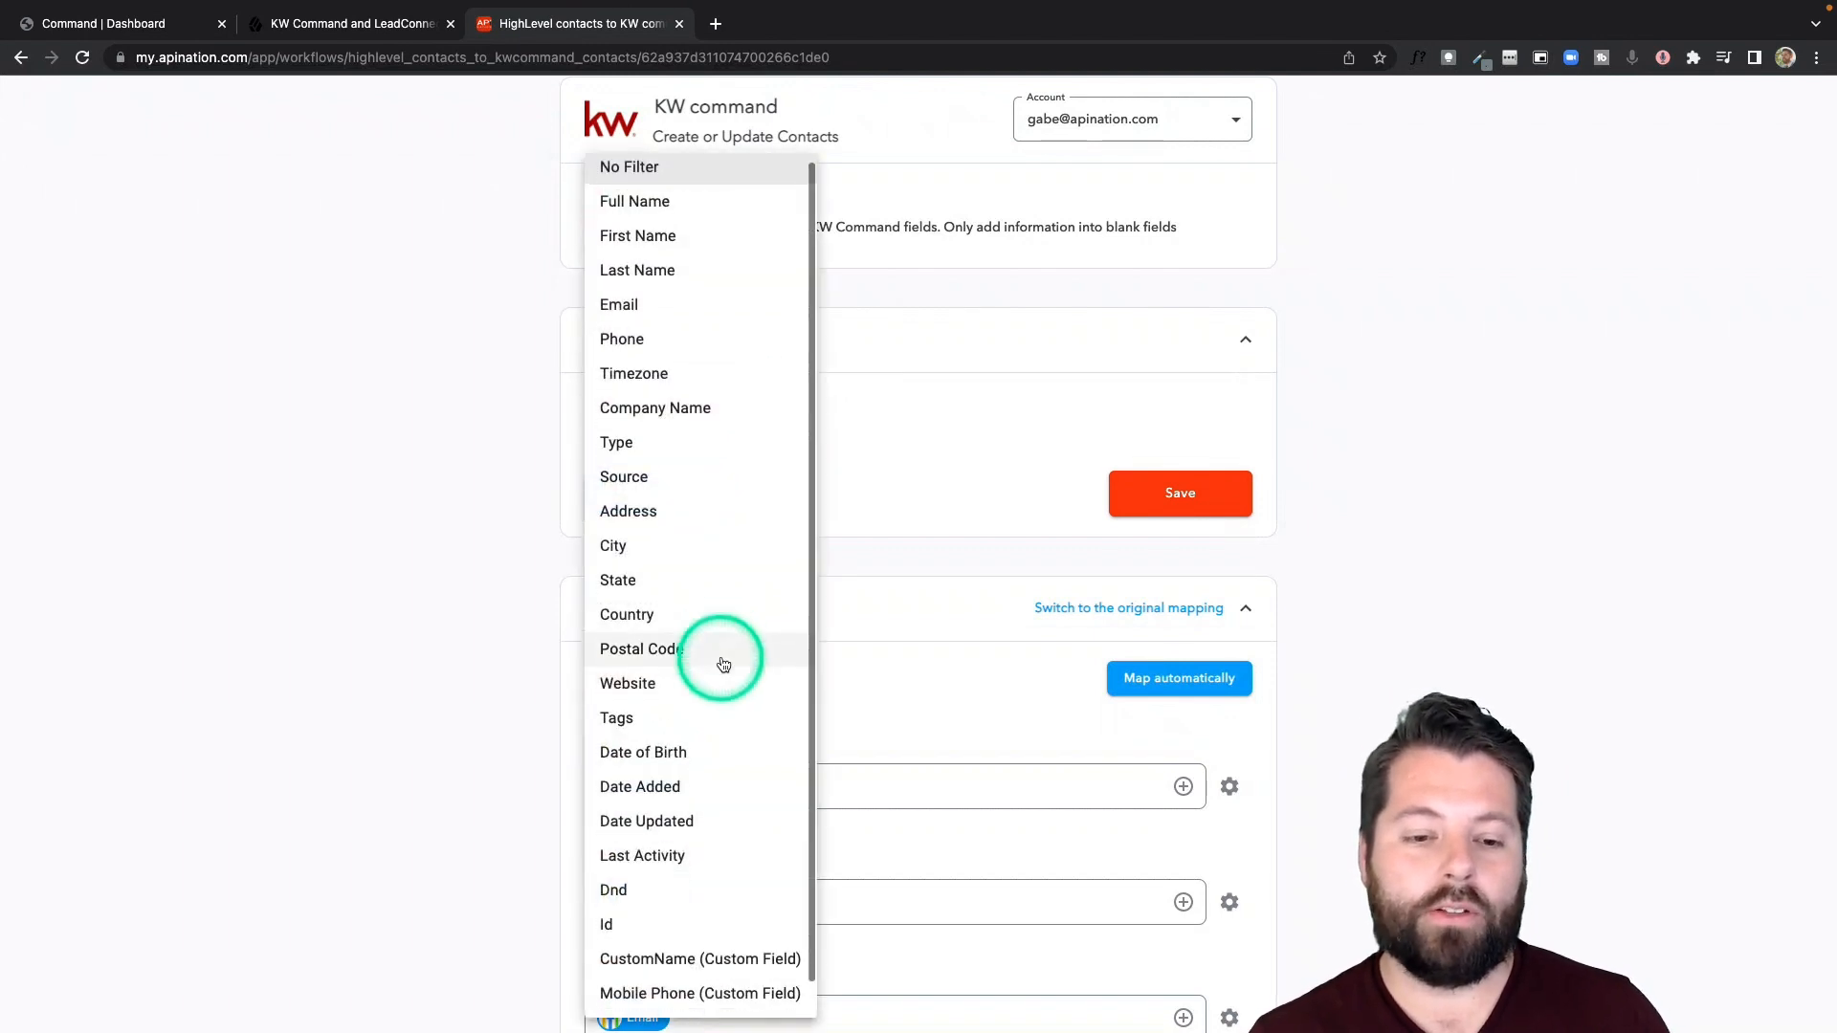
scroll(723, 664, "down", 1)
left_click(681, 689)
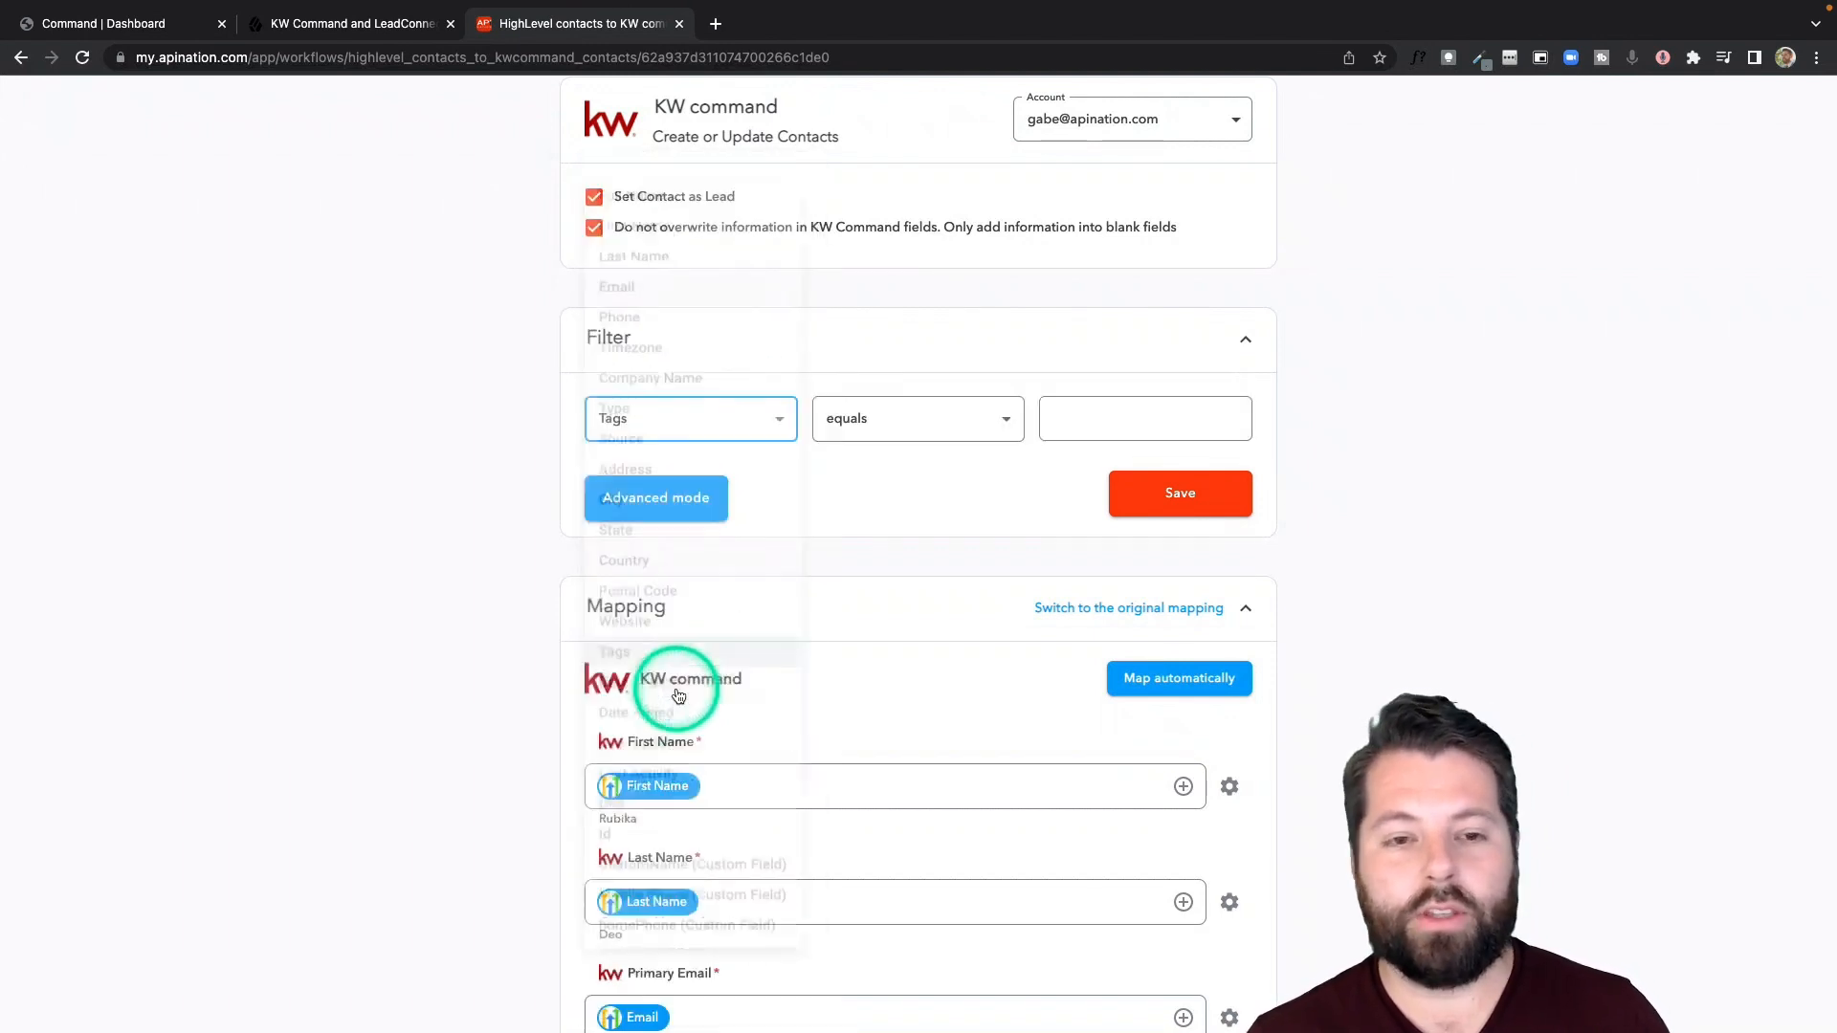
left_click(895, 431)
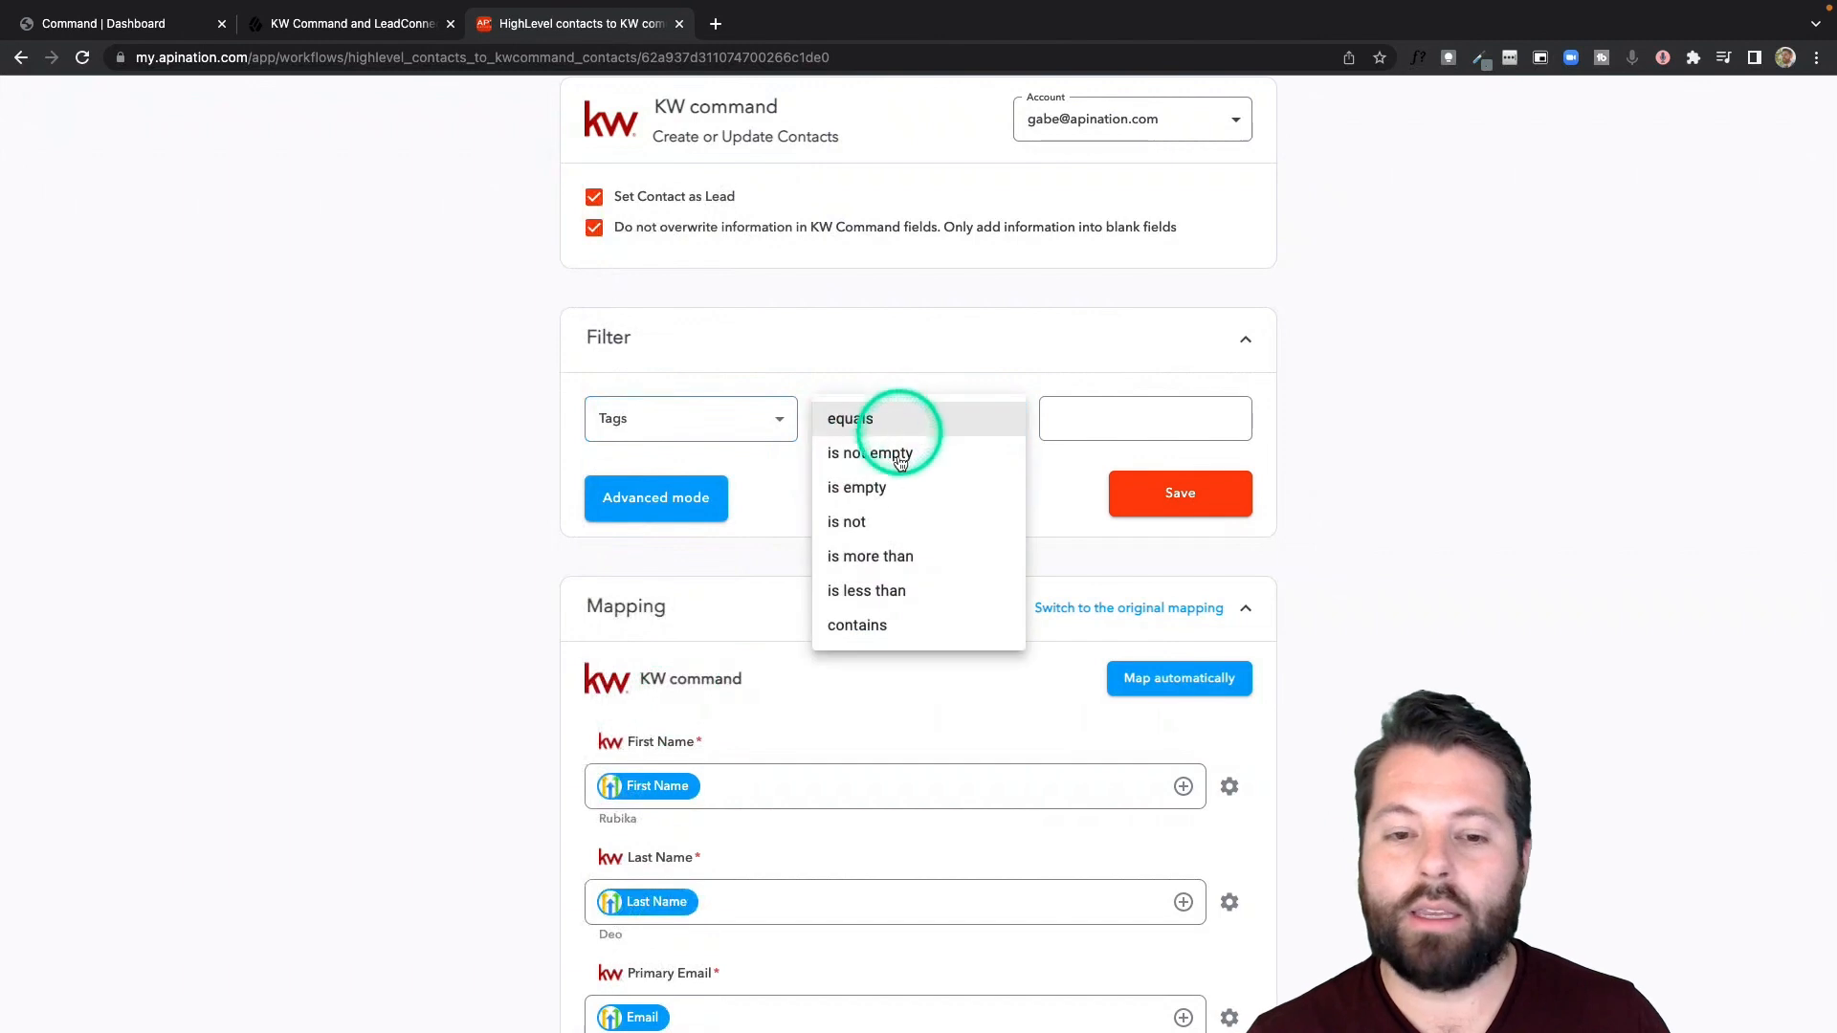
left_click(874, 624)
left_click(1147, 417)
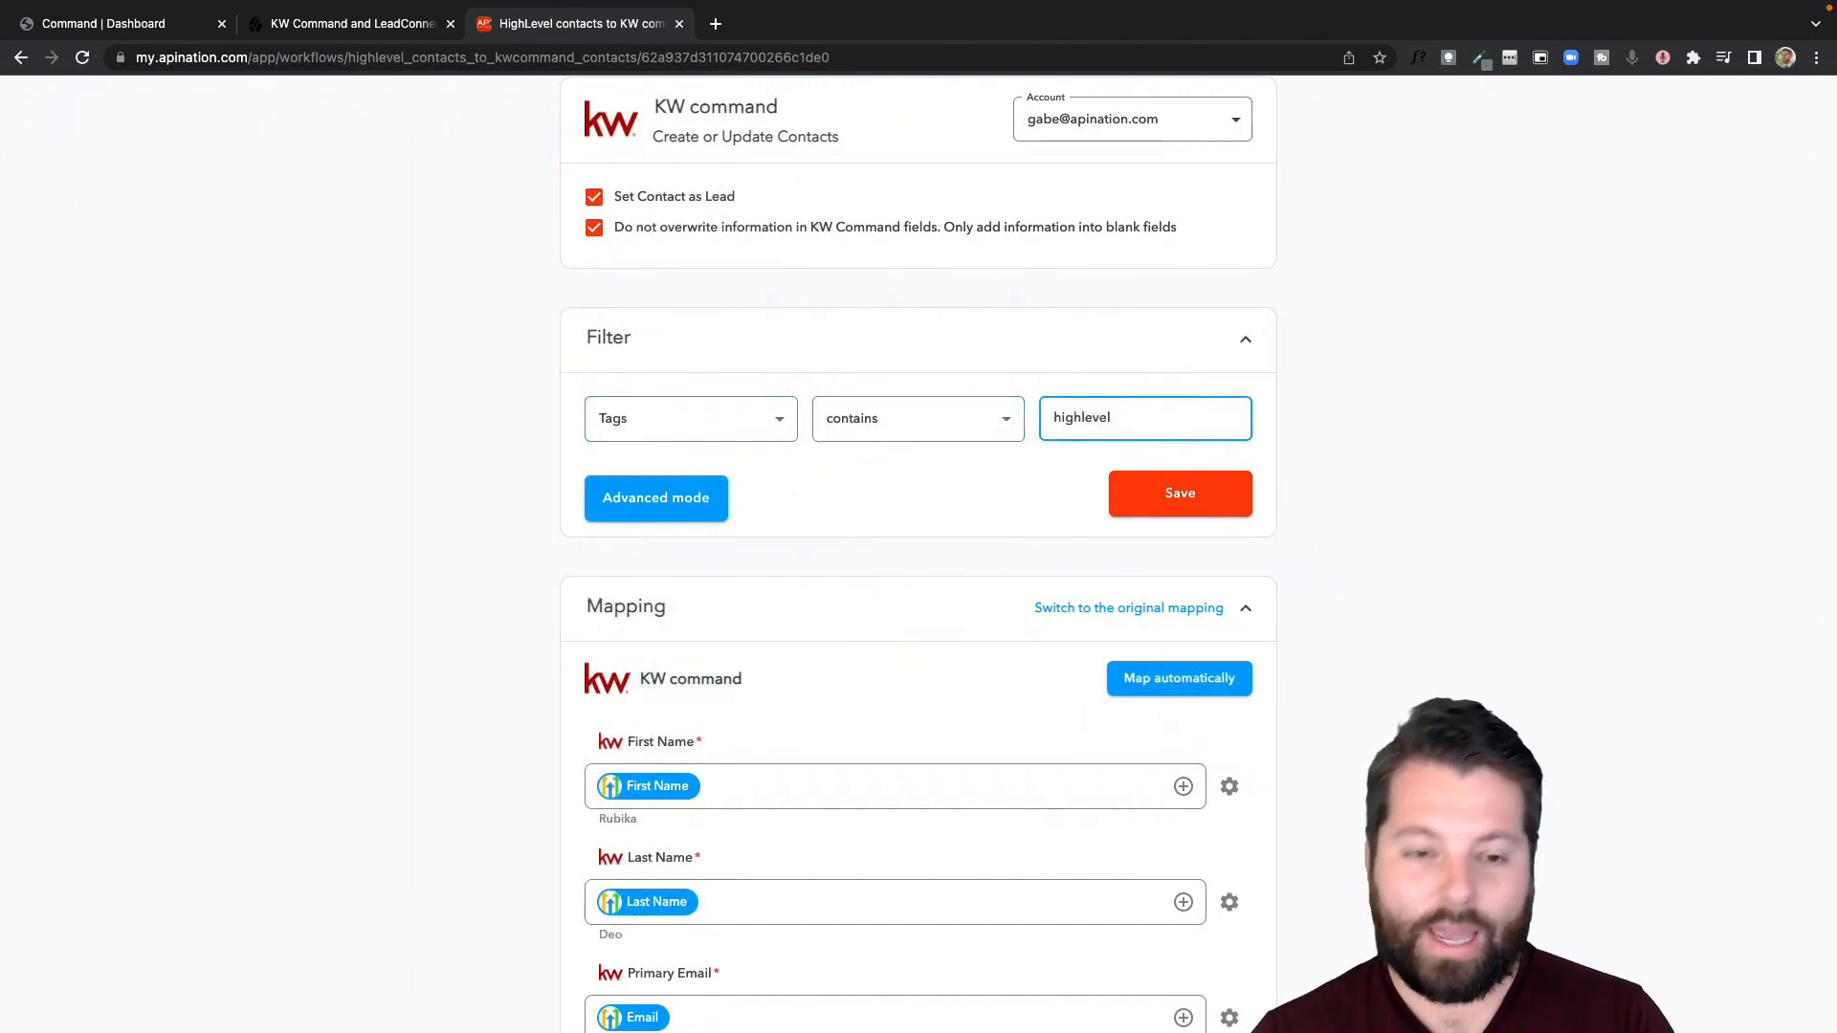
- Remove the tag condition from the HighLevel to KW command sync by setting its filter to No Filter
left_click(792, 422)
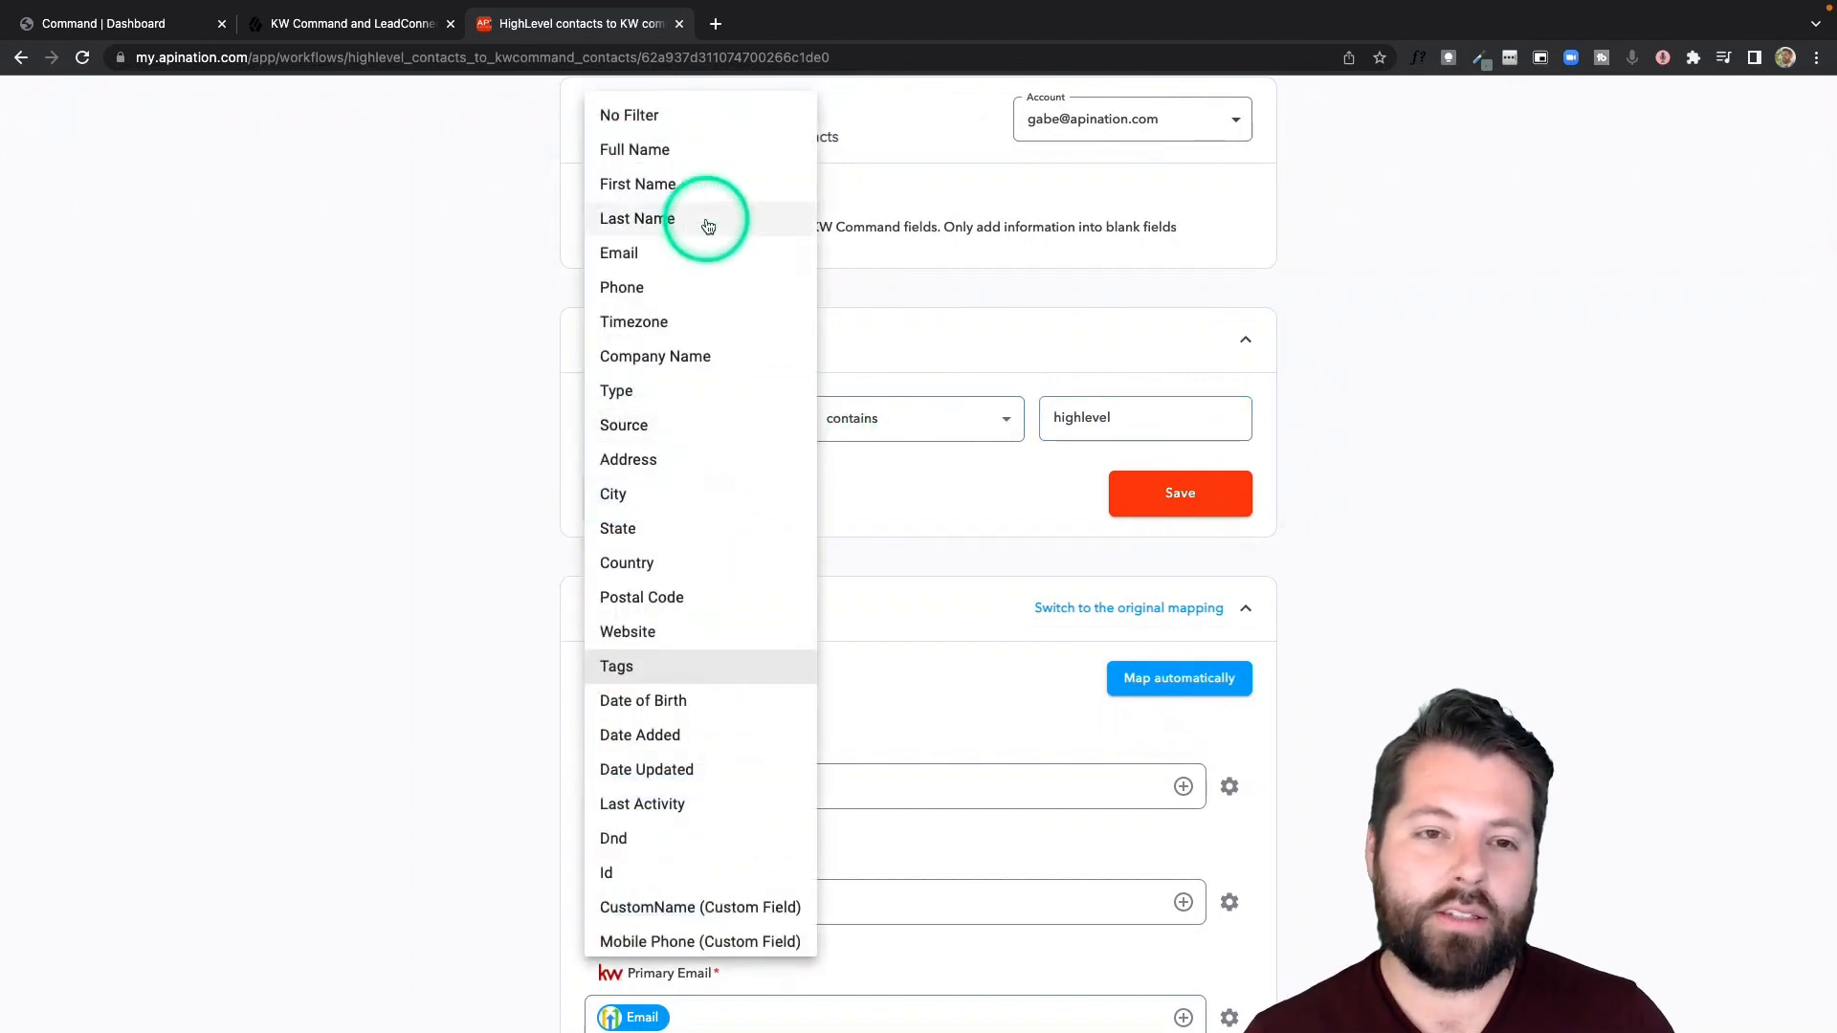
left_click(697, 117)
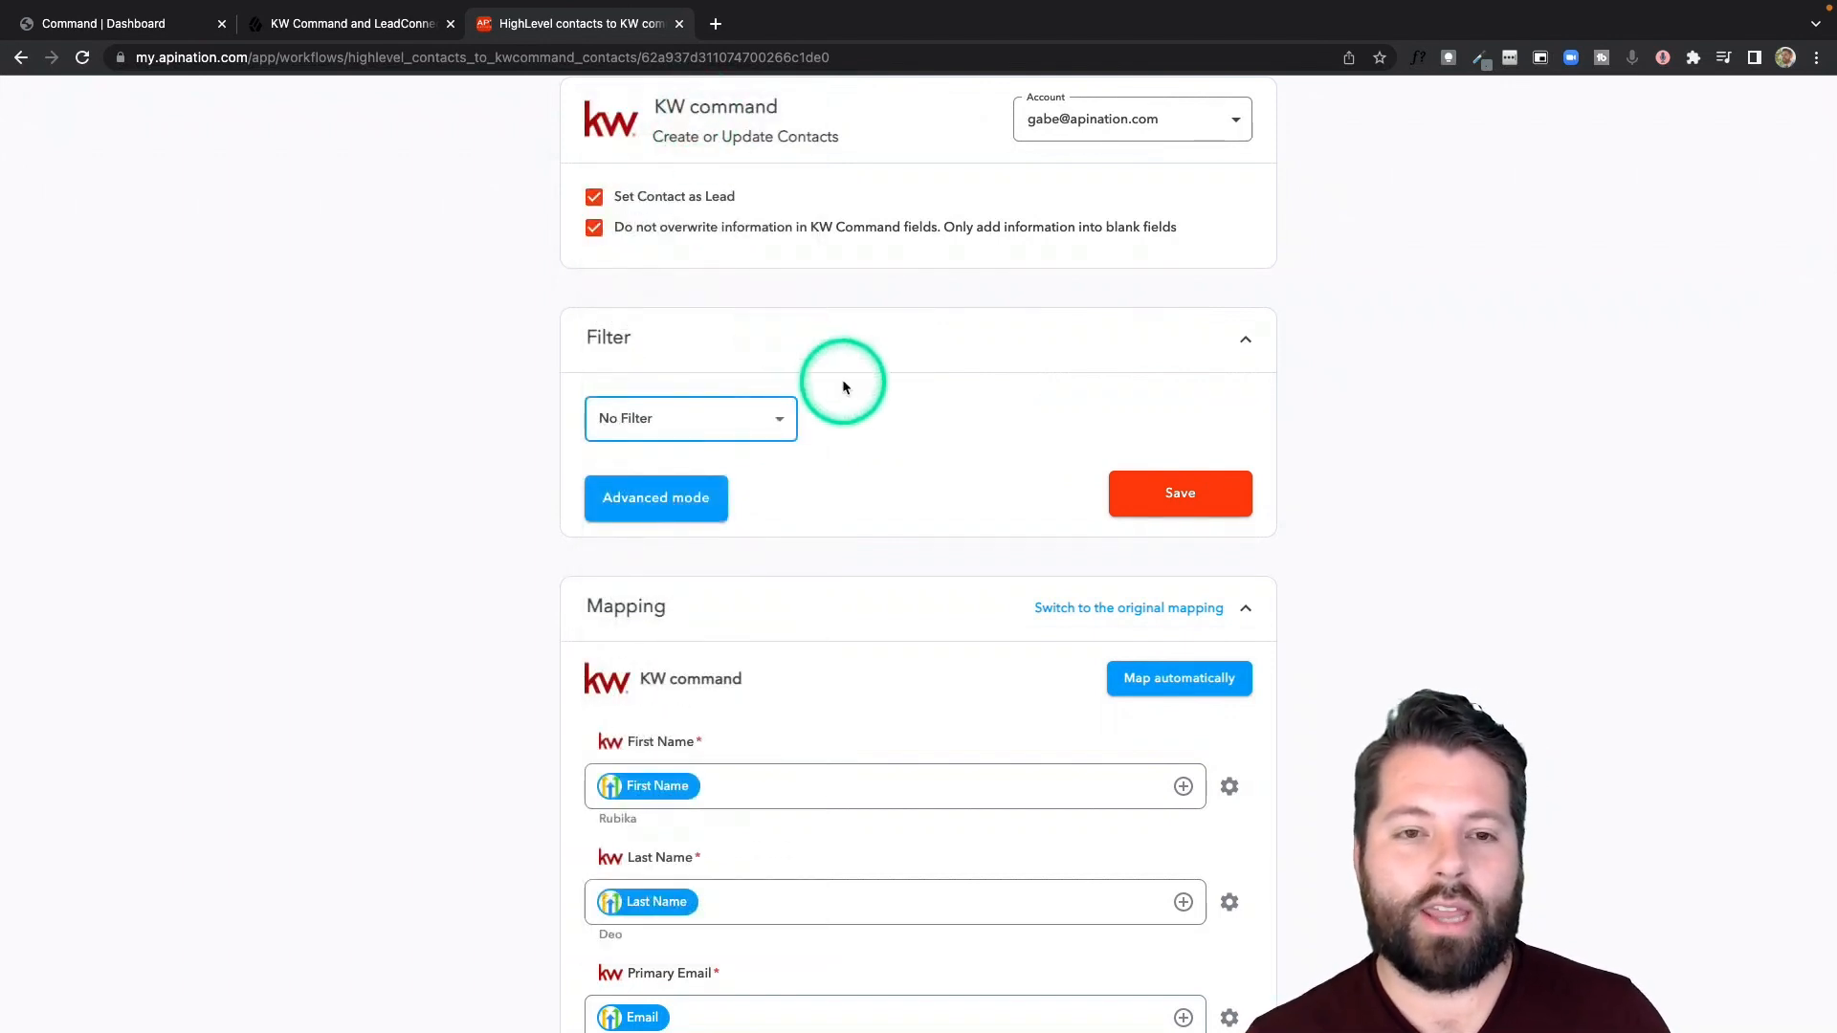
- Review the KW command field mapping from First Name down to Source and Tags
scroll(843, 386, "down", 5)
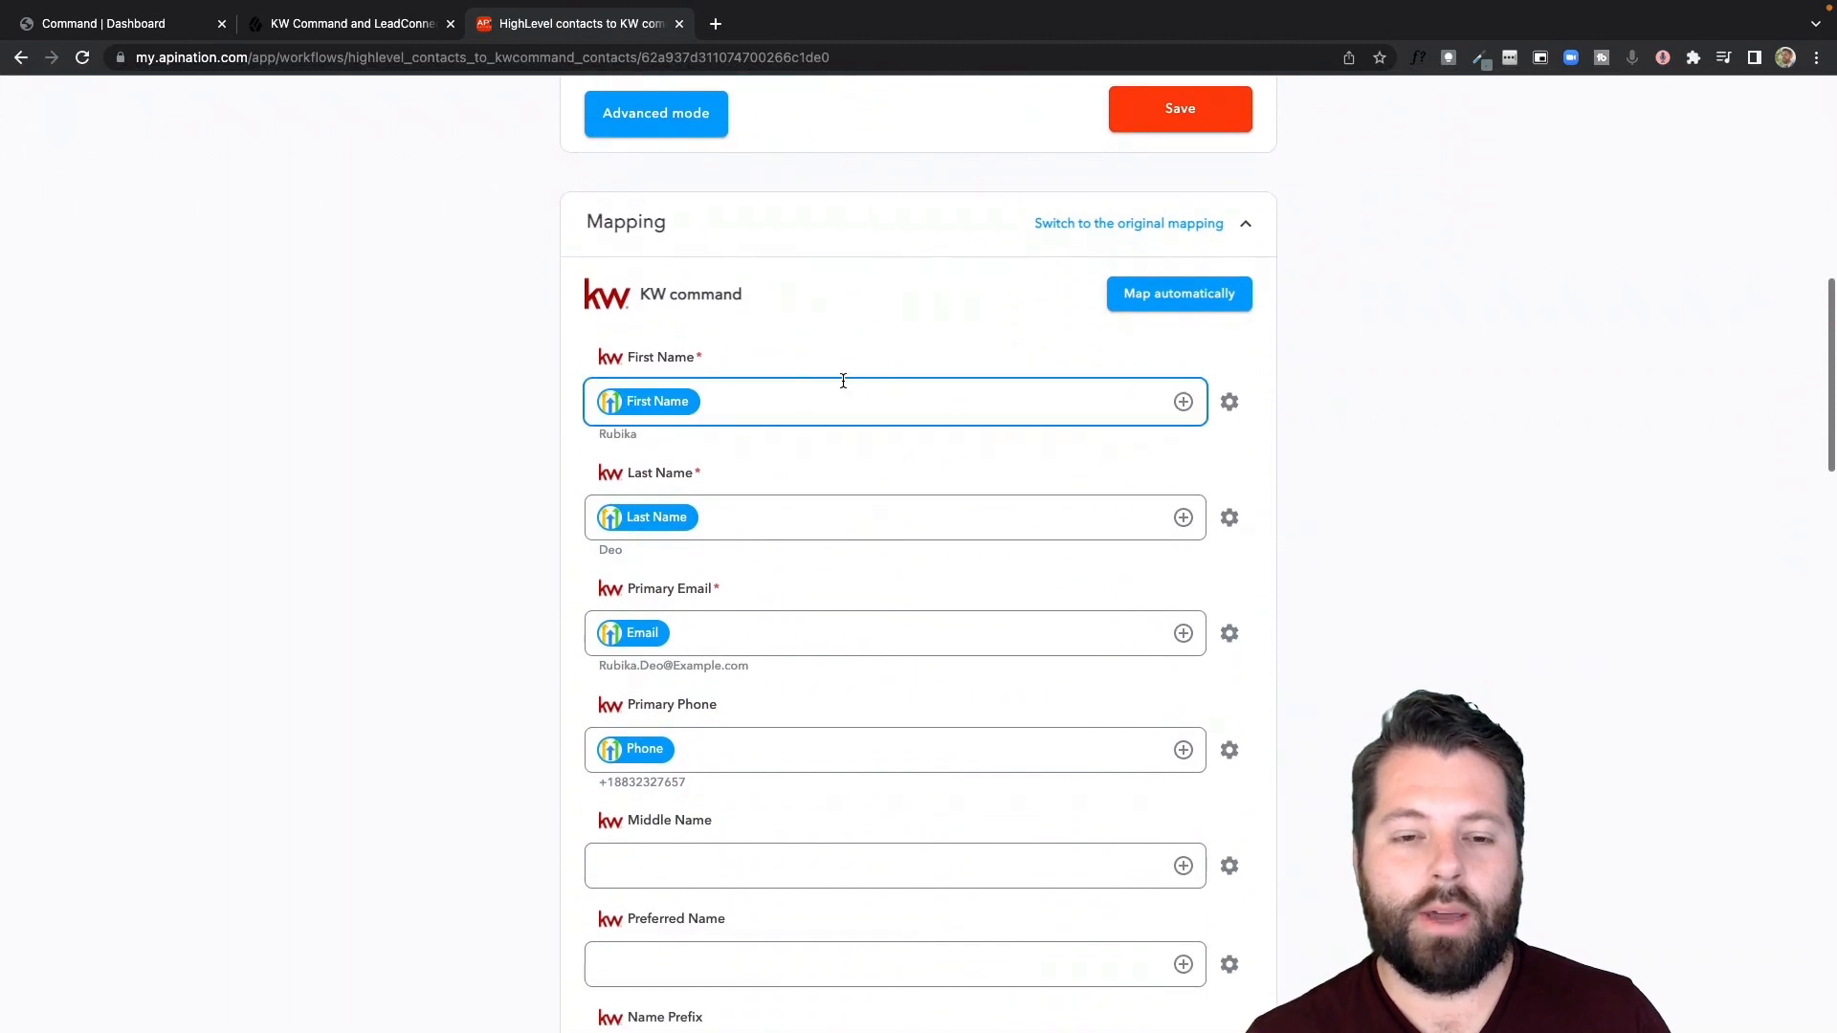
left_click(693, 352)
scroll(722, 442, "down", 1)
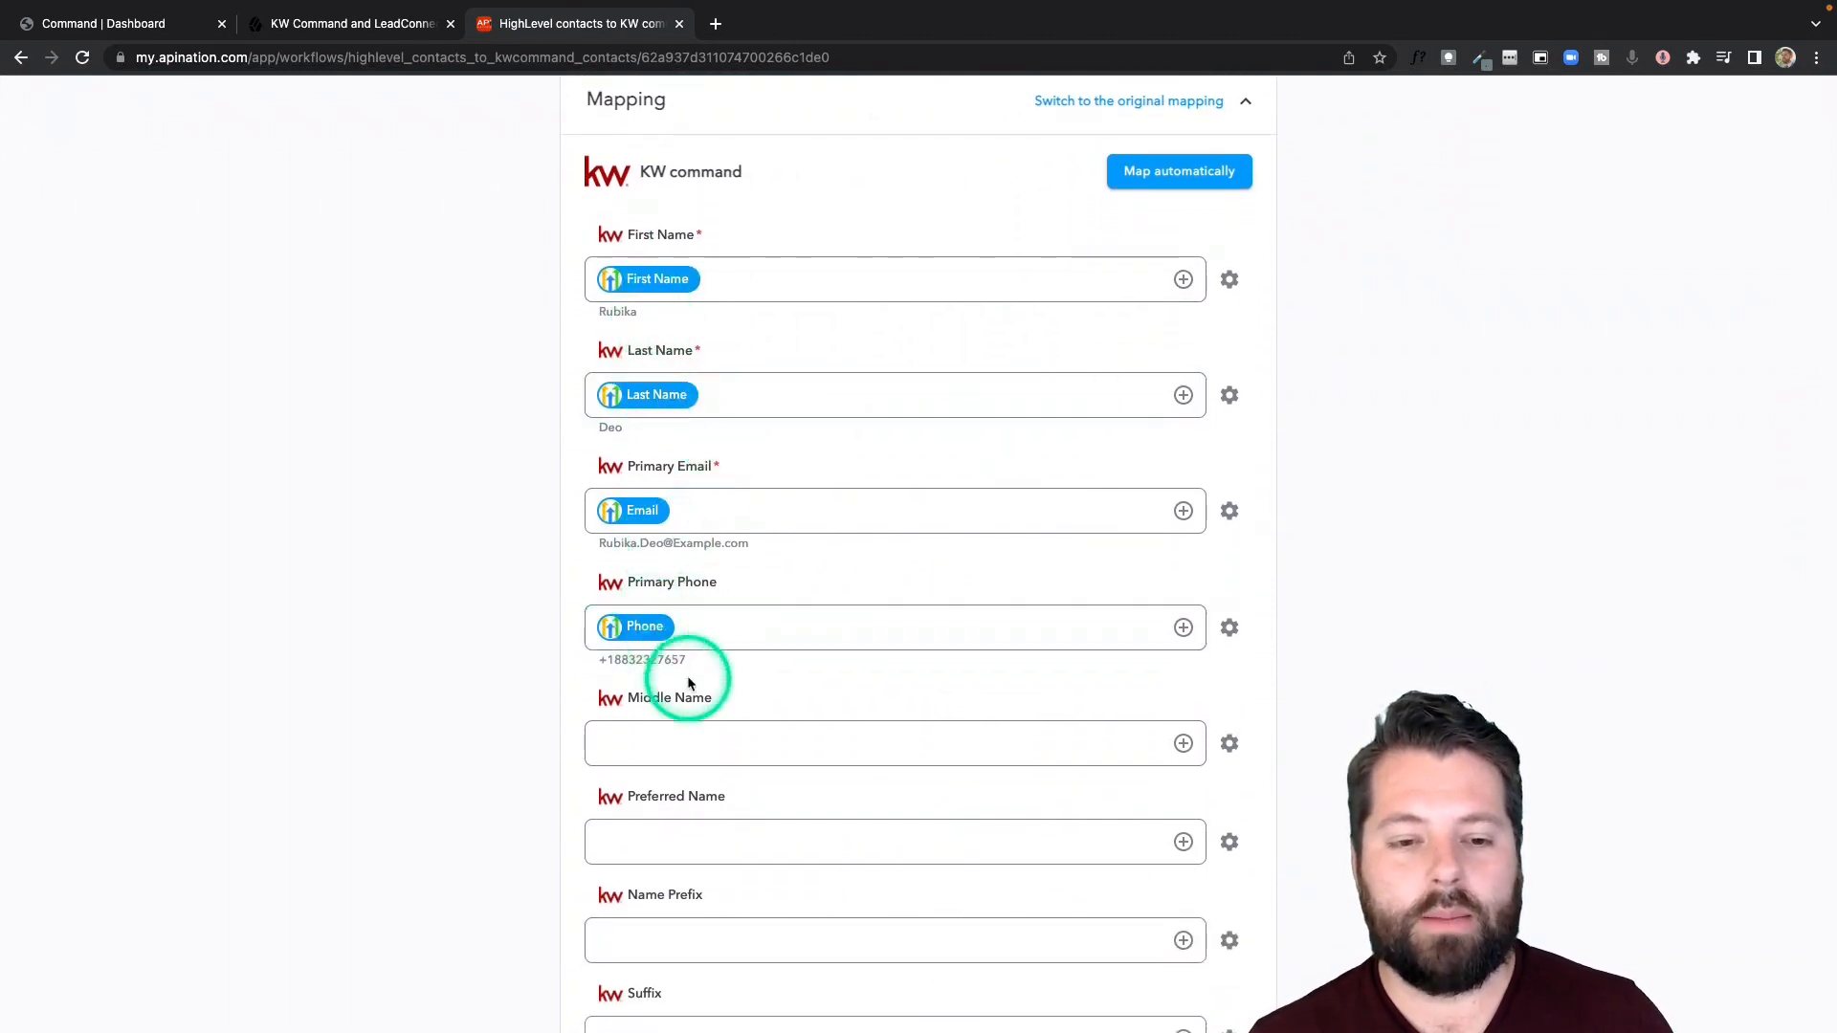
scroll(687, 675, "down", 5)
scroll(687, 676, "down", 8)
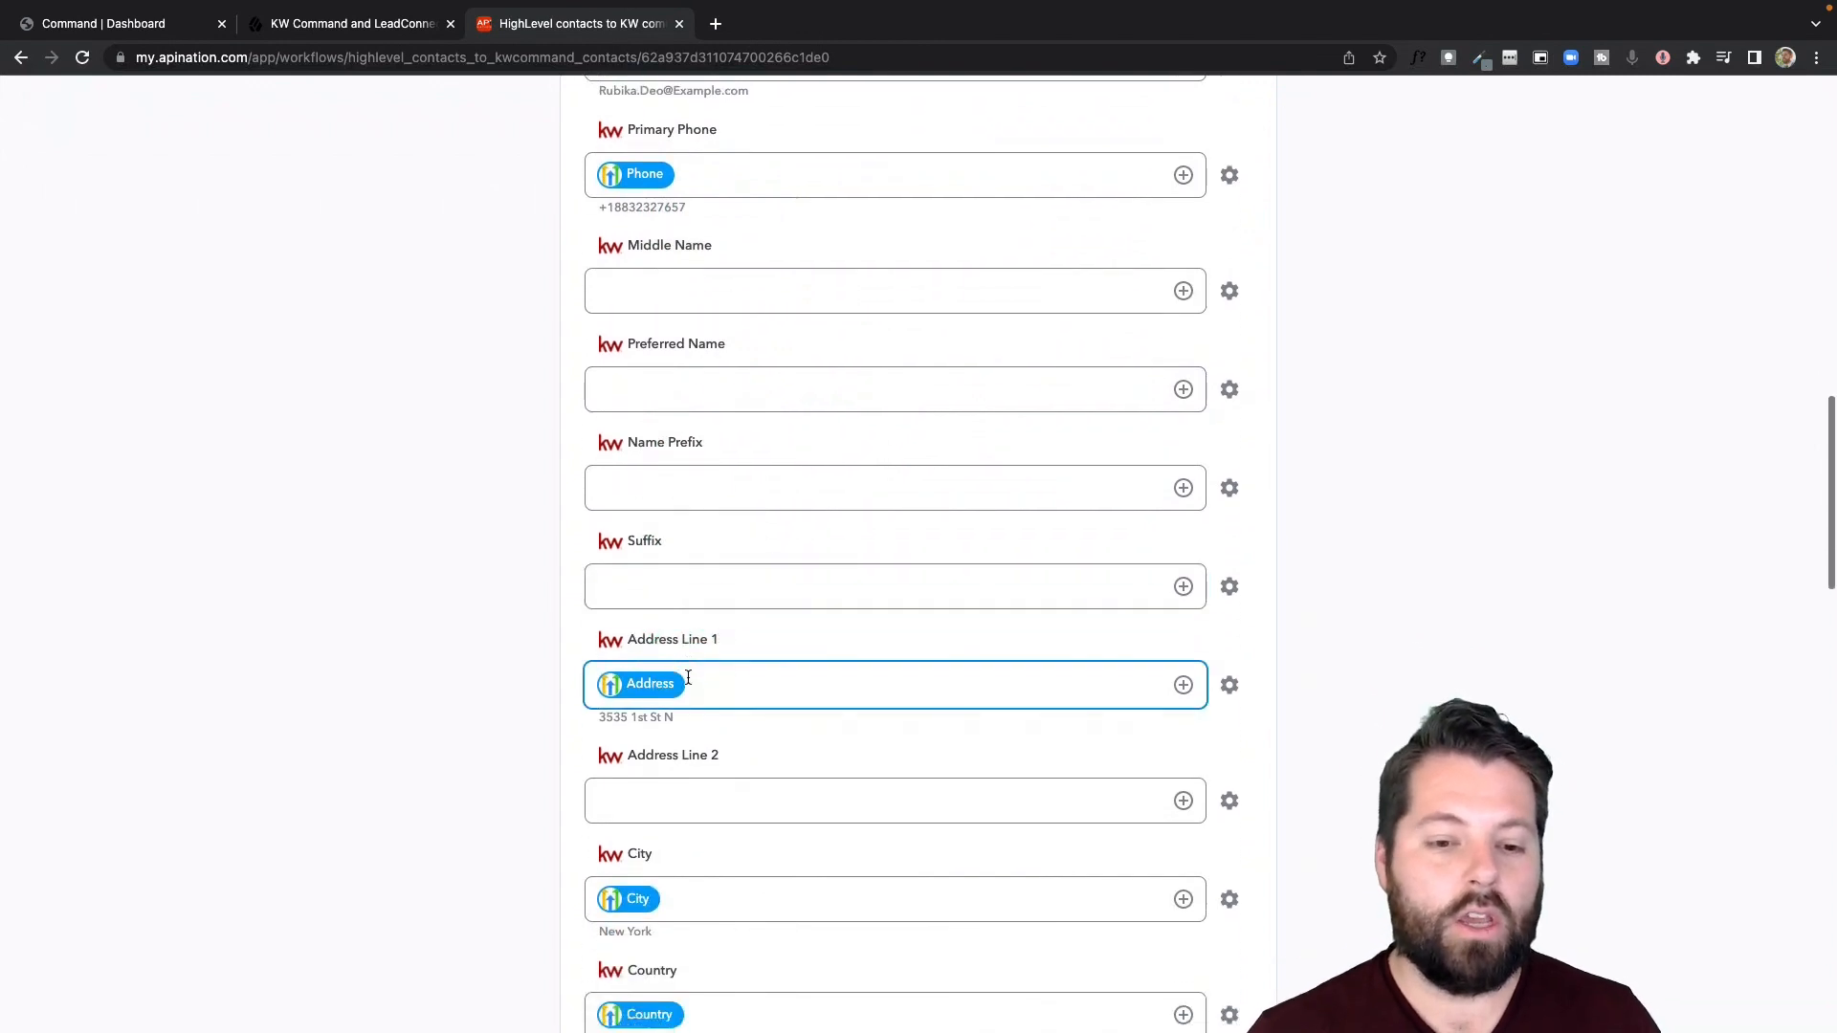
scroll(689, 683, "down", 5)
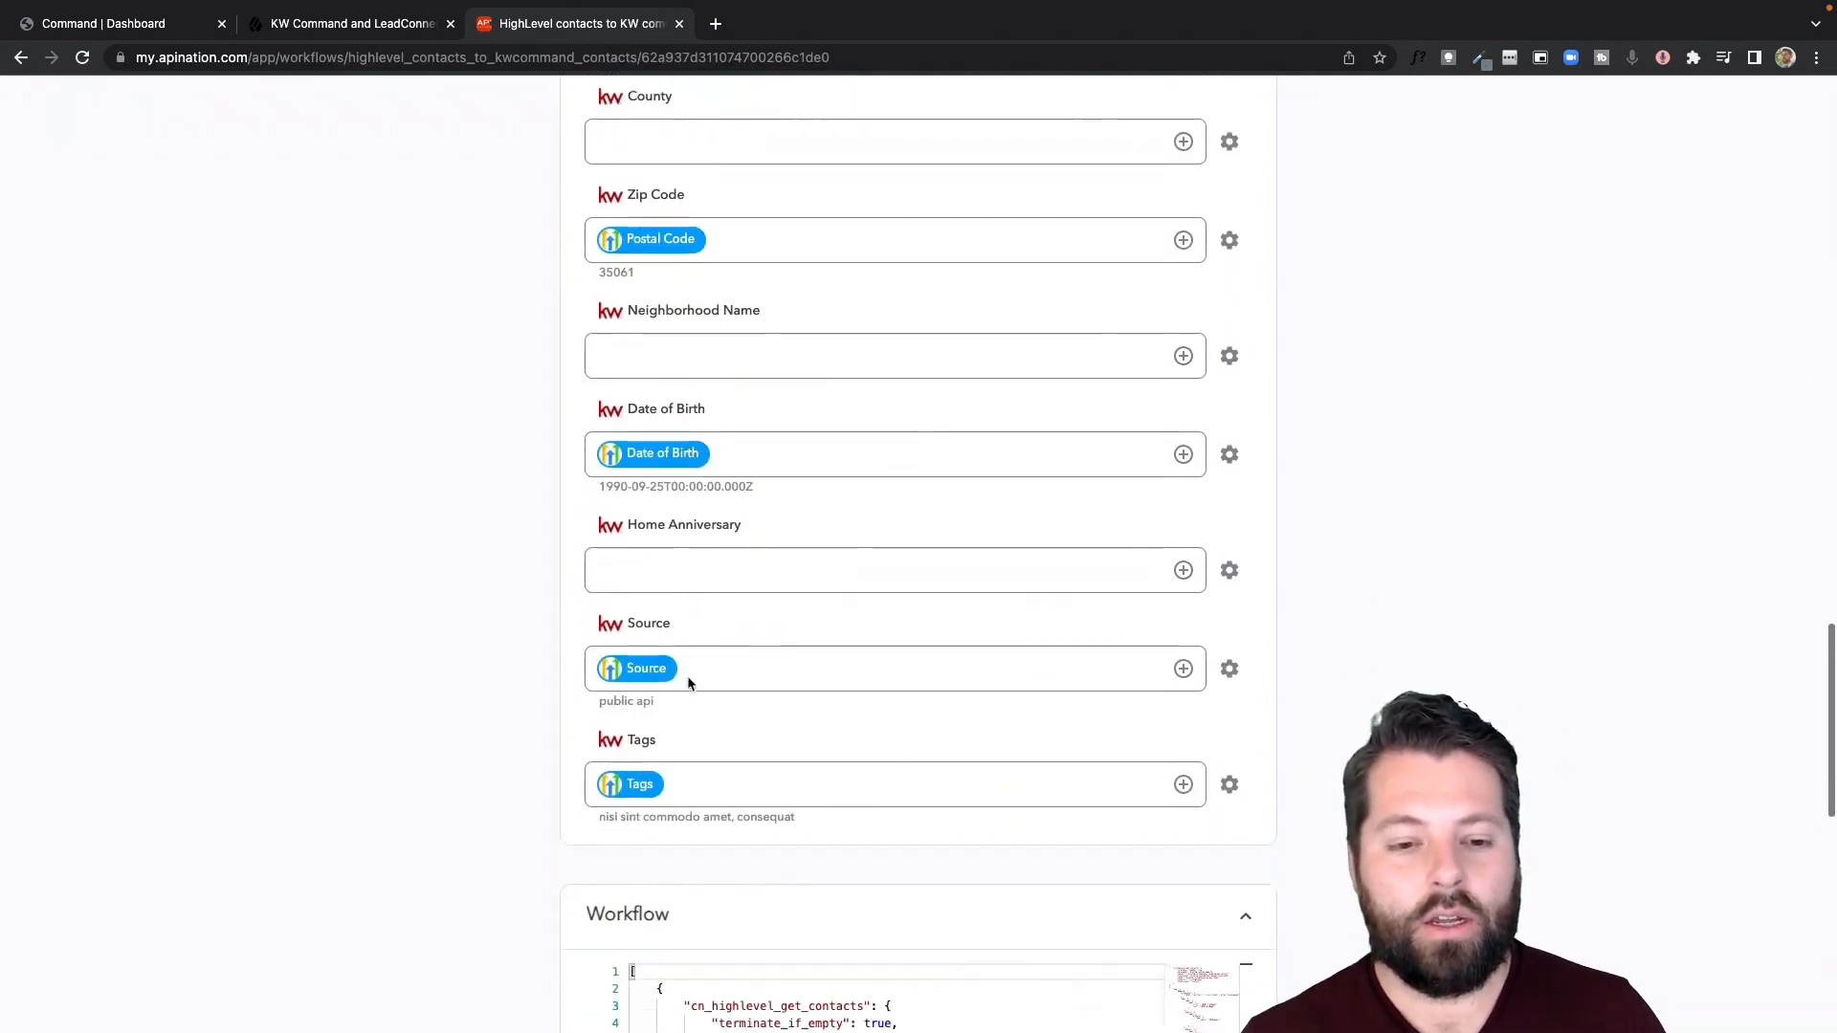
scroll(689, 680, "up", 3)
scroll(689, 680, "up", 5)
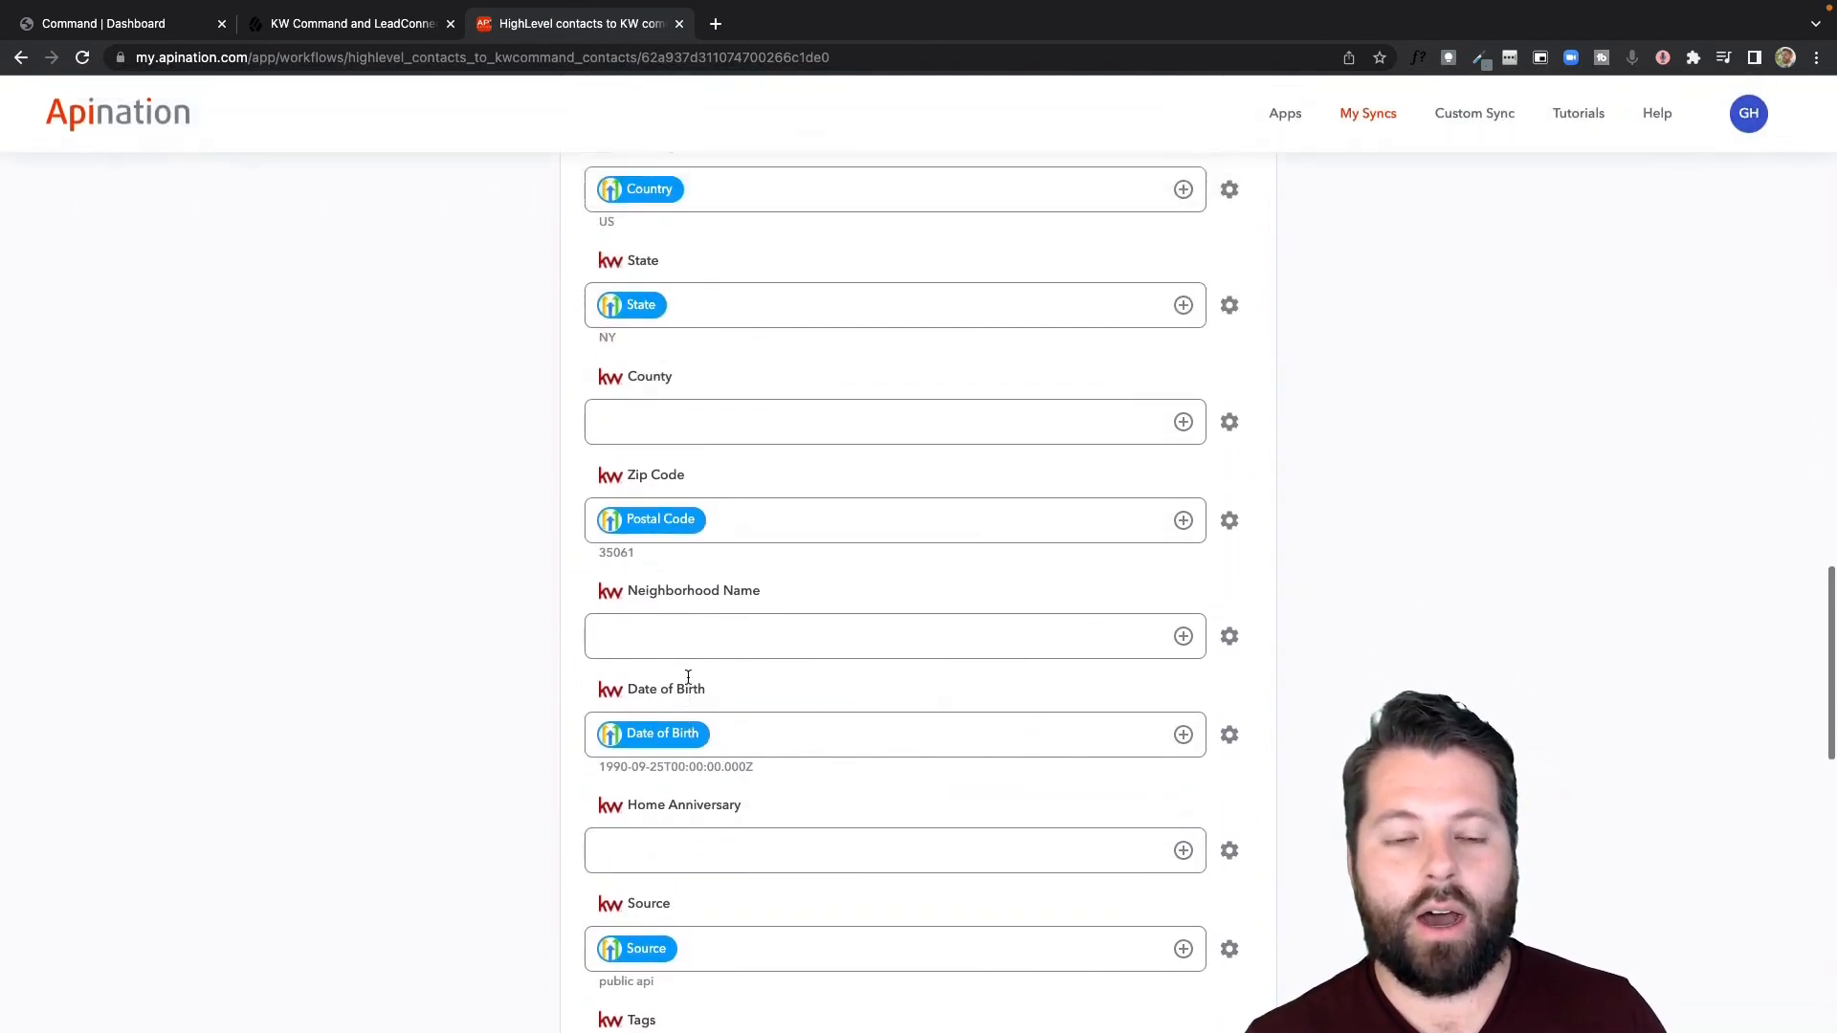
scroll(689, 681, "up", 3)
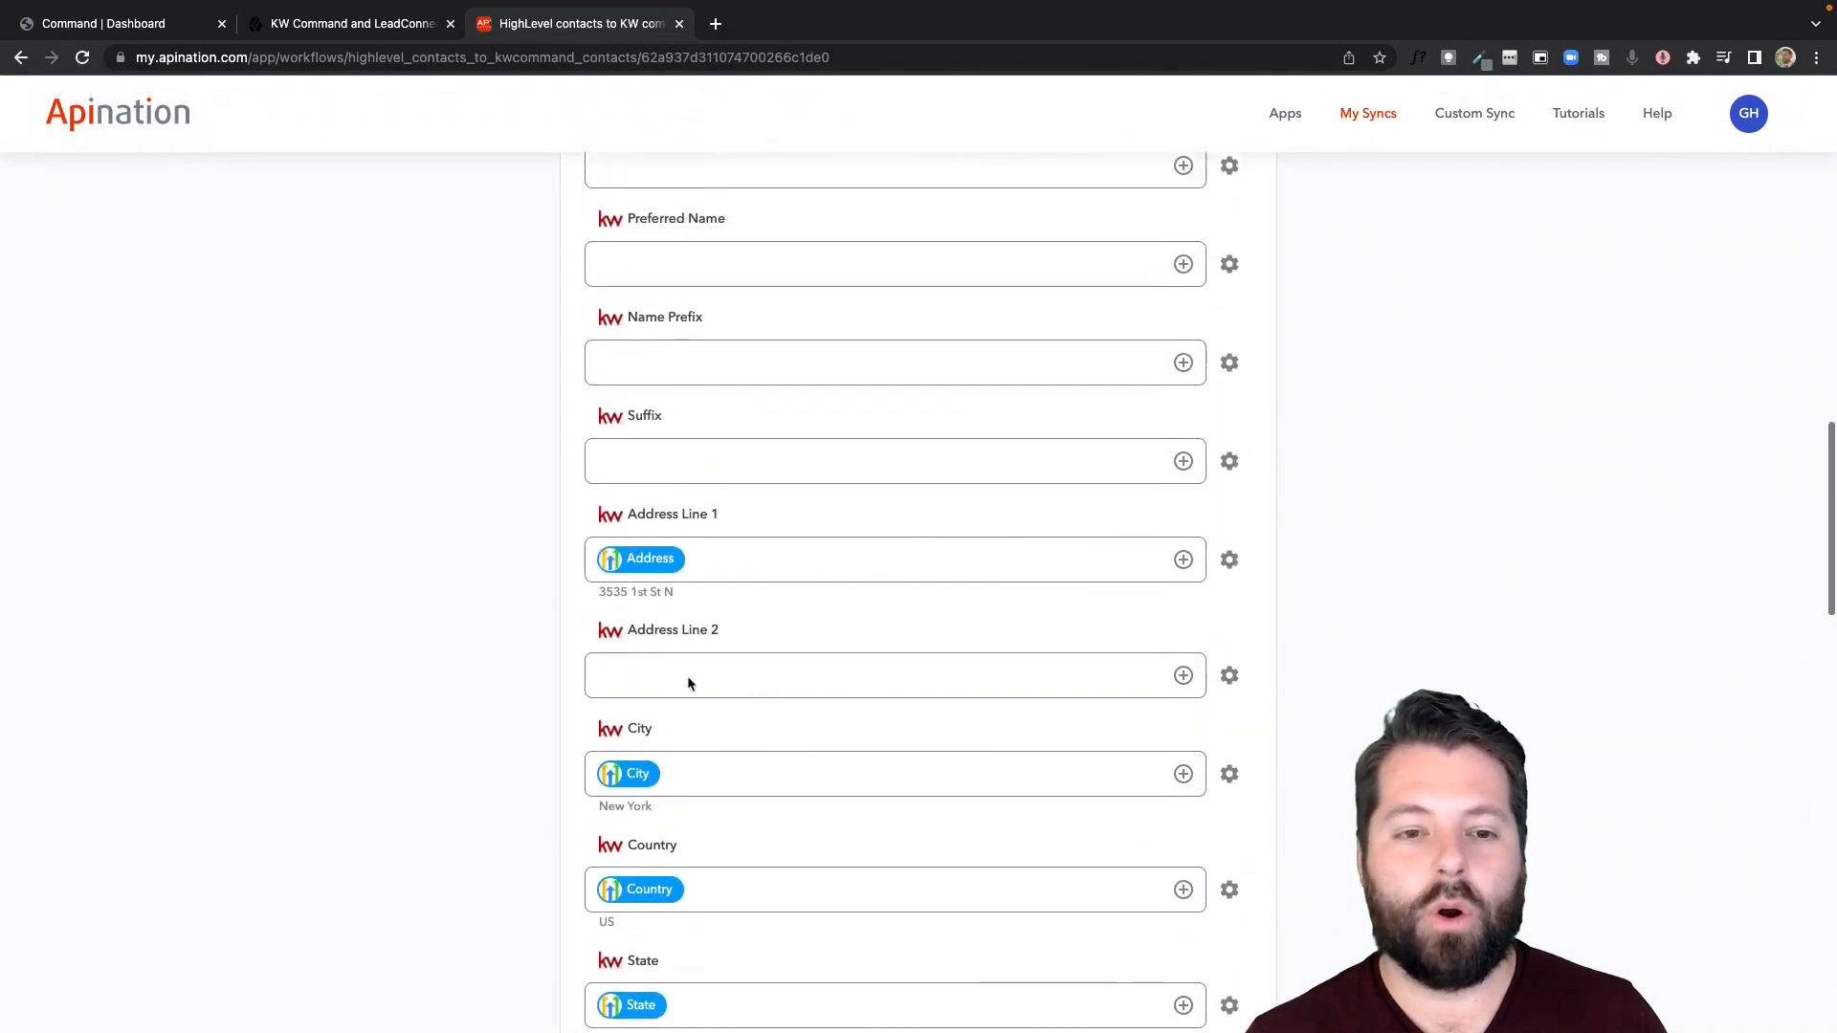
- Map the KW command Preferred Name field to the HighLevel Full Name field
left_click(808, 685)
scroll(808, 685, "up", 2)
left_click(699, 470)
left_click(654, 449)
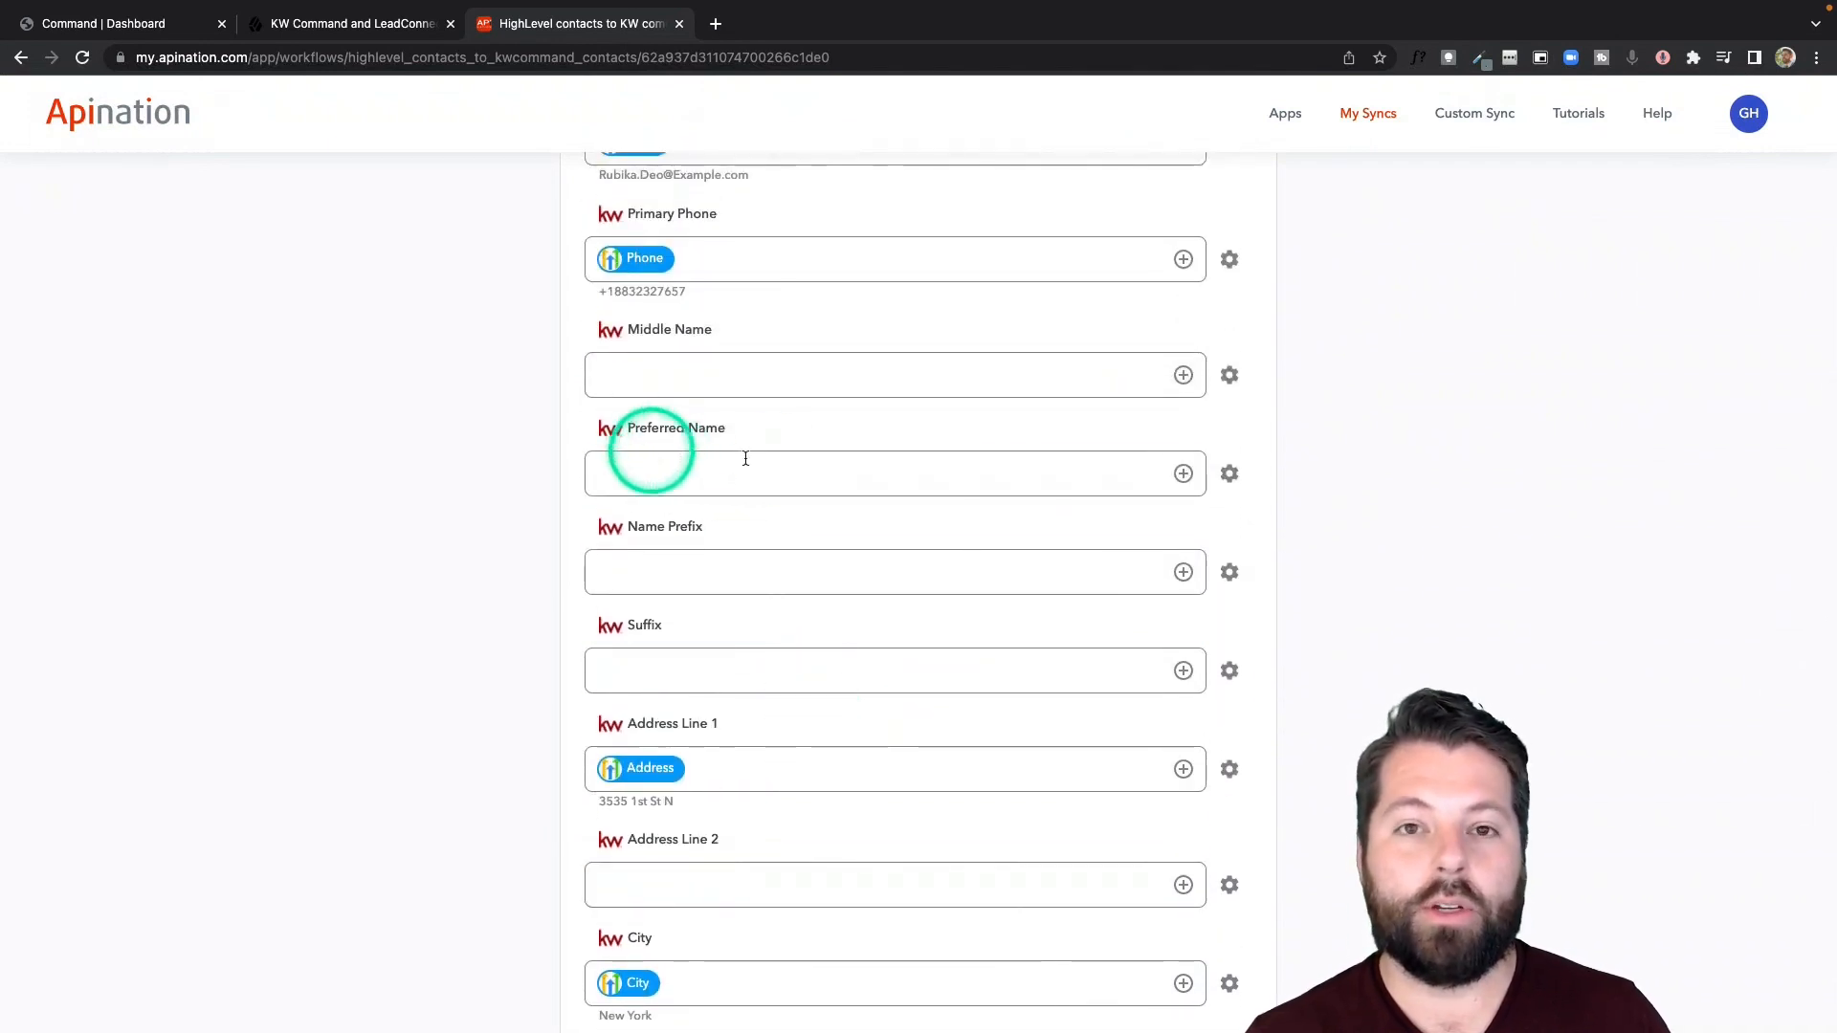
left_click(1184, 475)
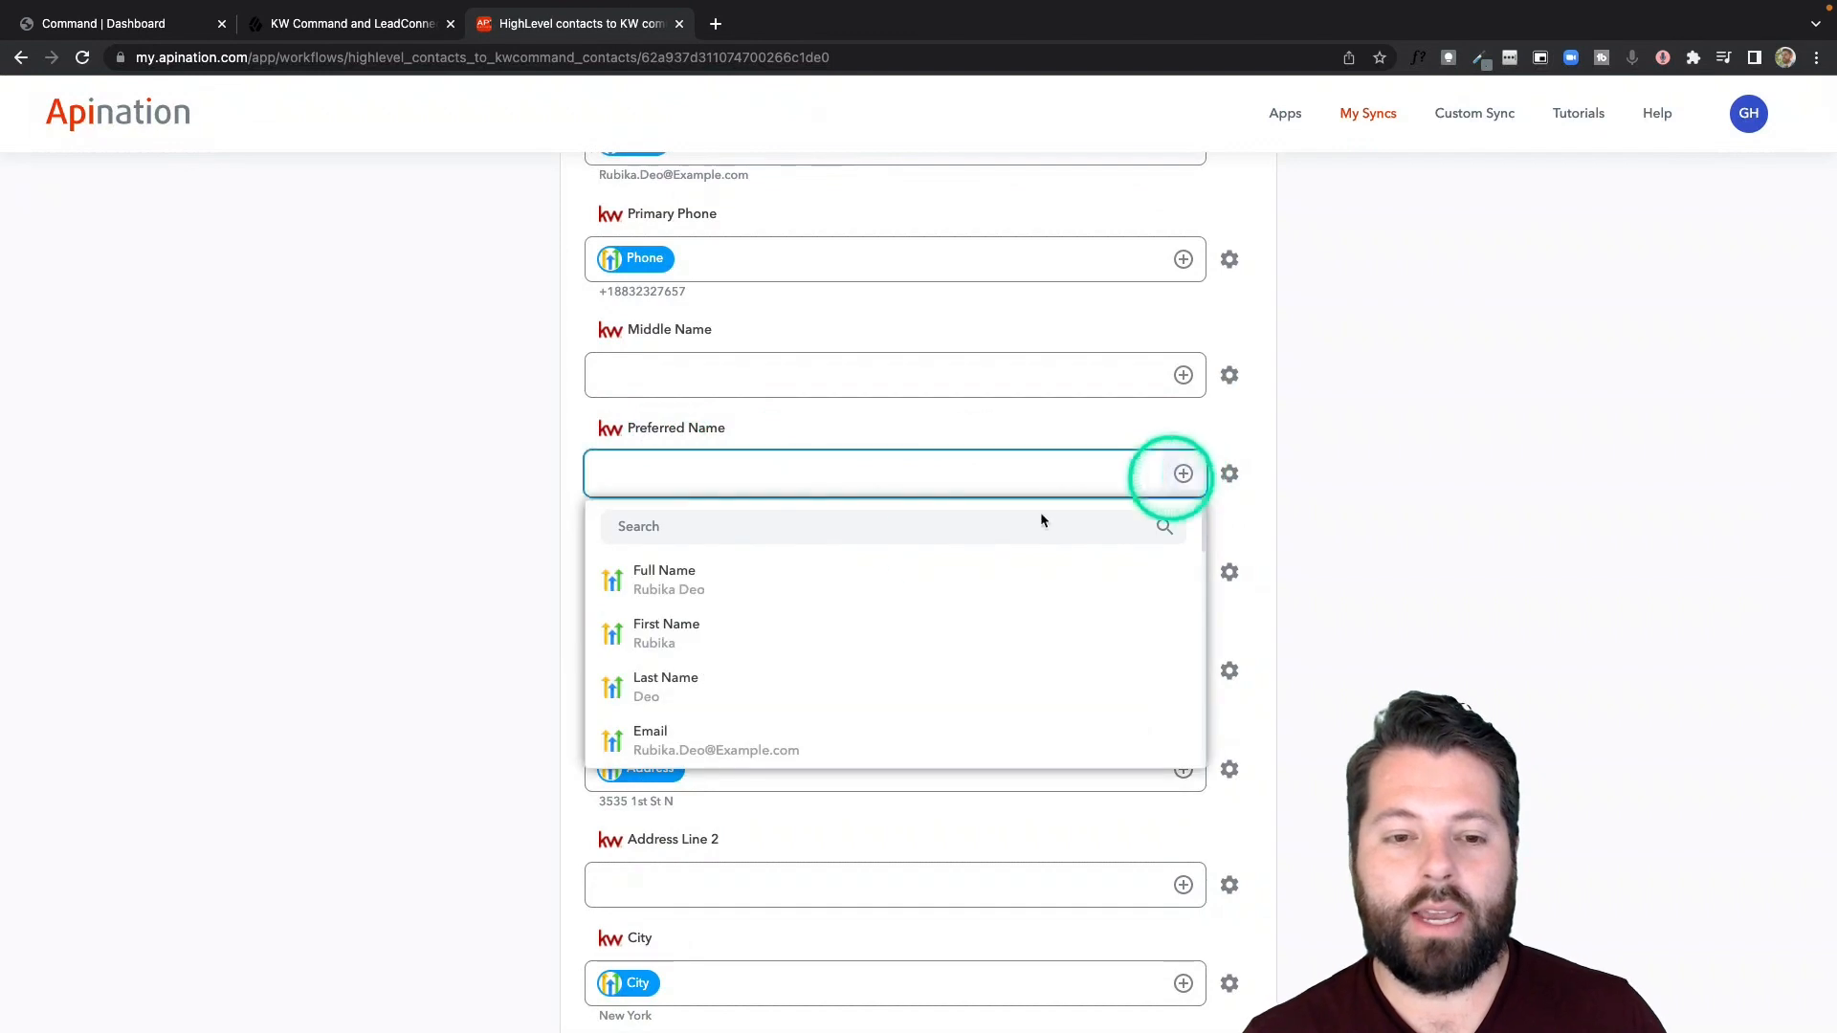
left_click(808, 581)
left_click(807, 580)
left_click(500, 517)
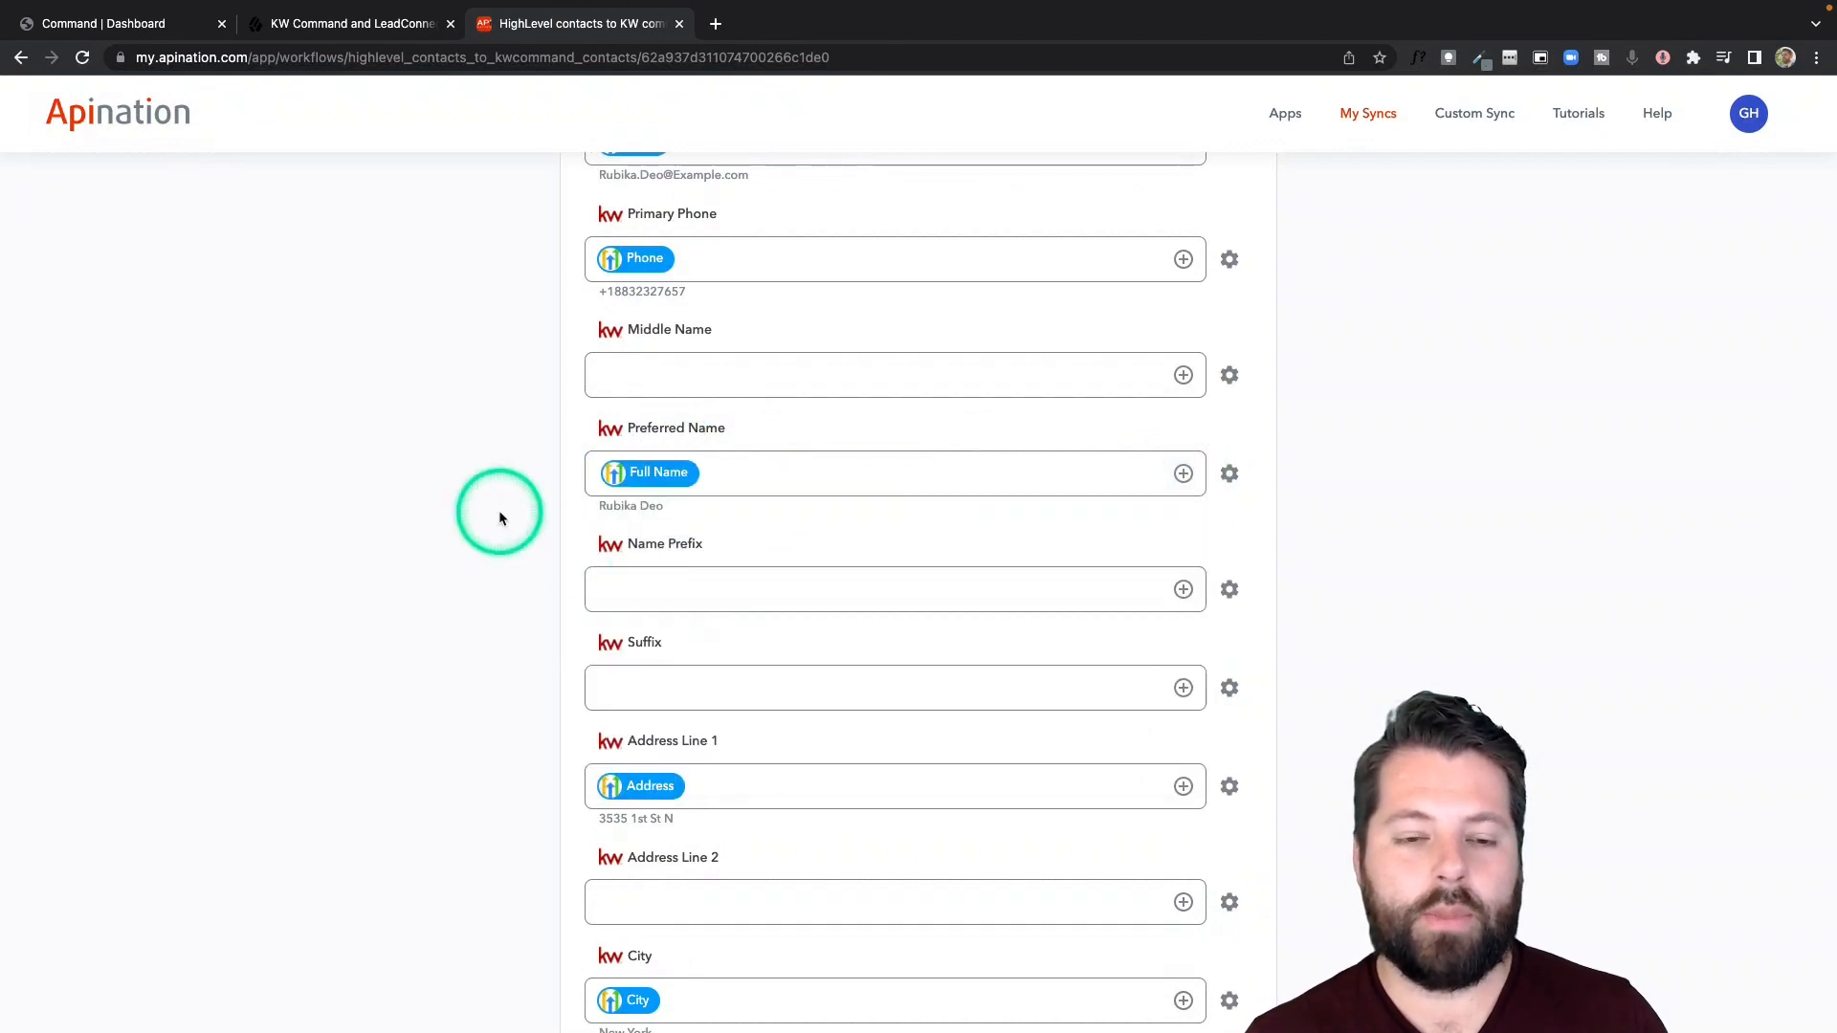
- Activate the "HighLevel contacts to KW command contacts" sync
scroll(582, 571, "down", 3)
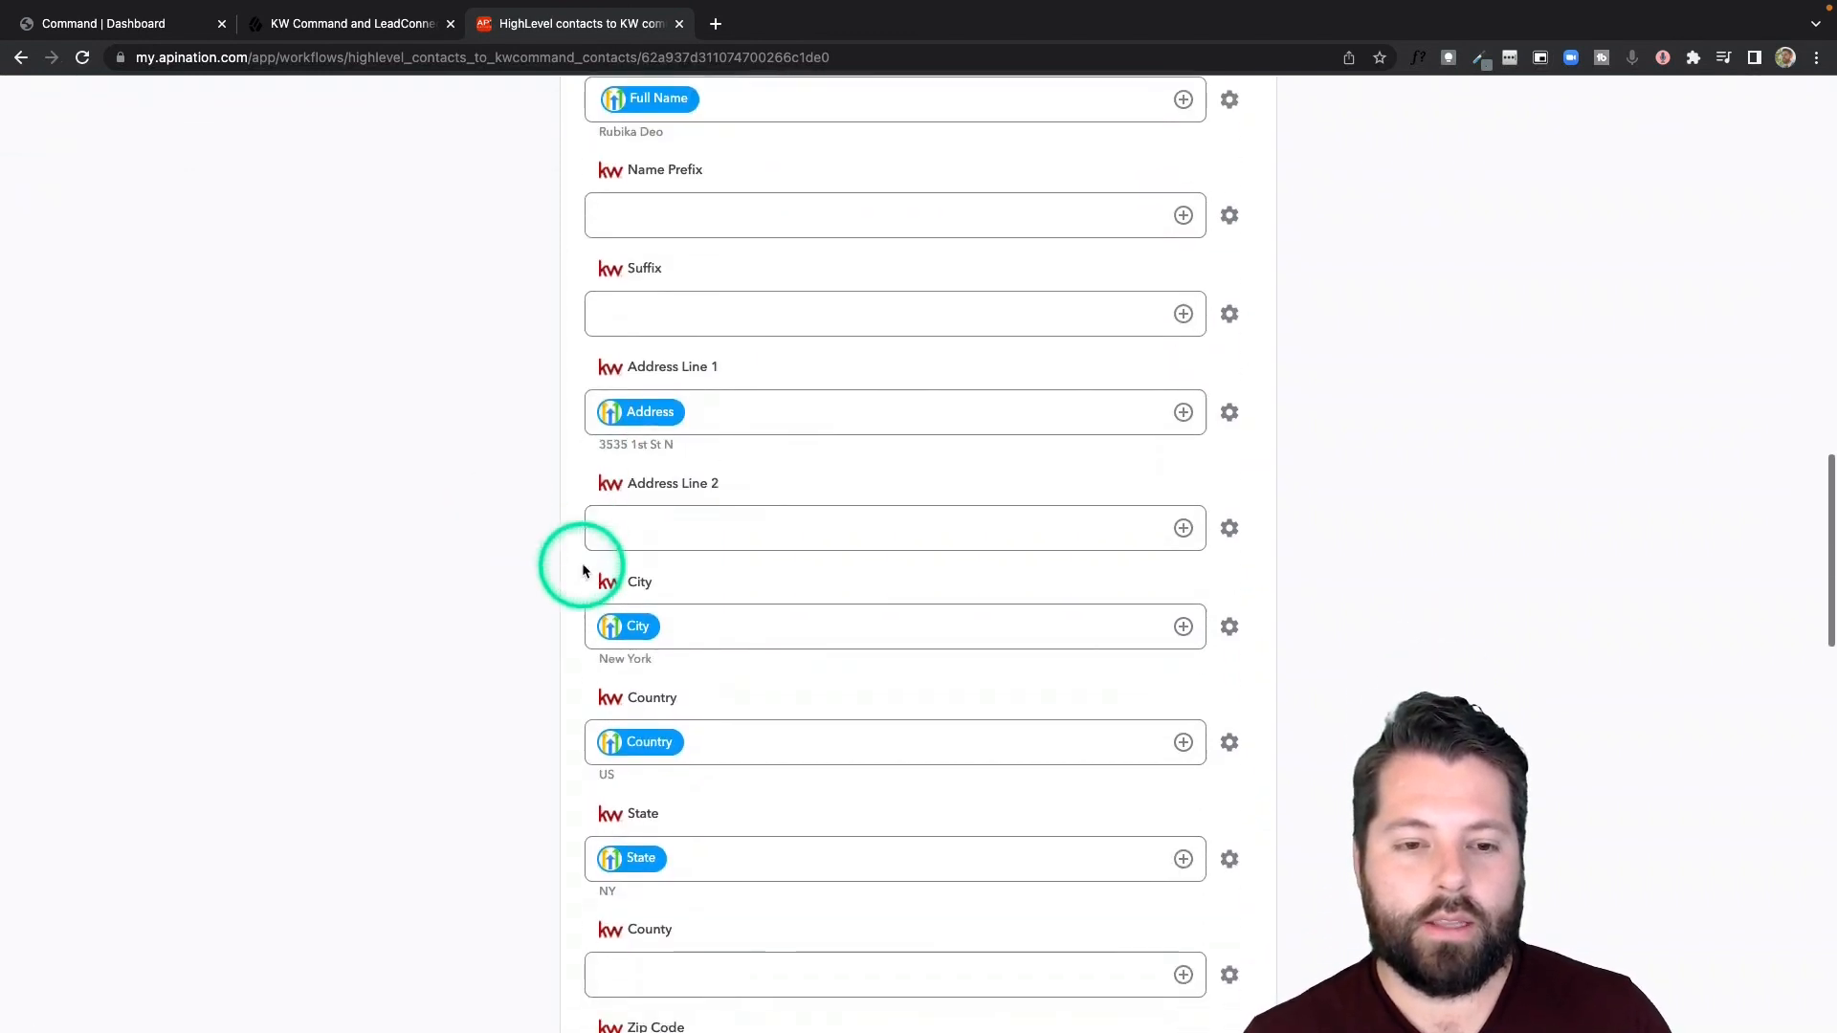
scroll(582, 571, "up", 13)
scroll(583, 571, "up", 4)
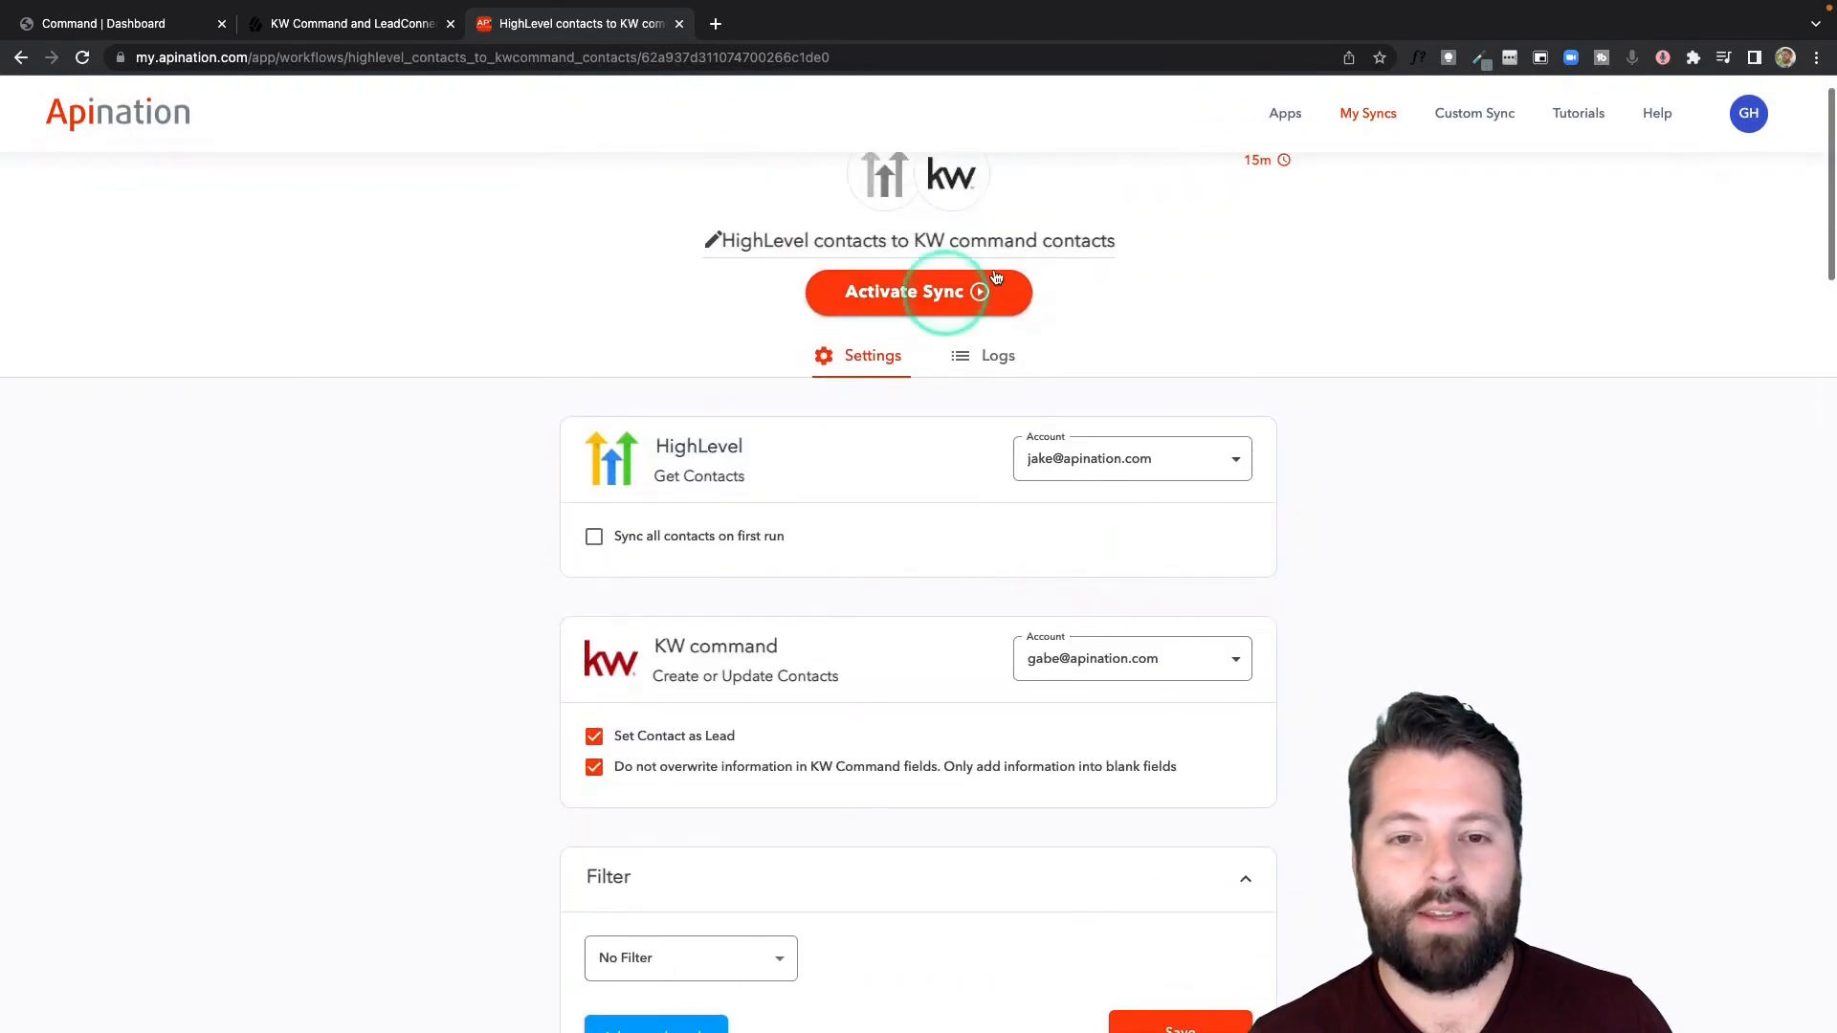
left_click(964, 299)
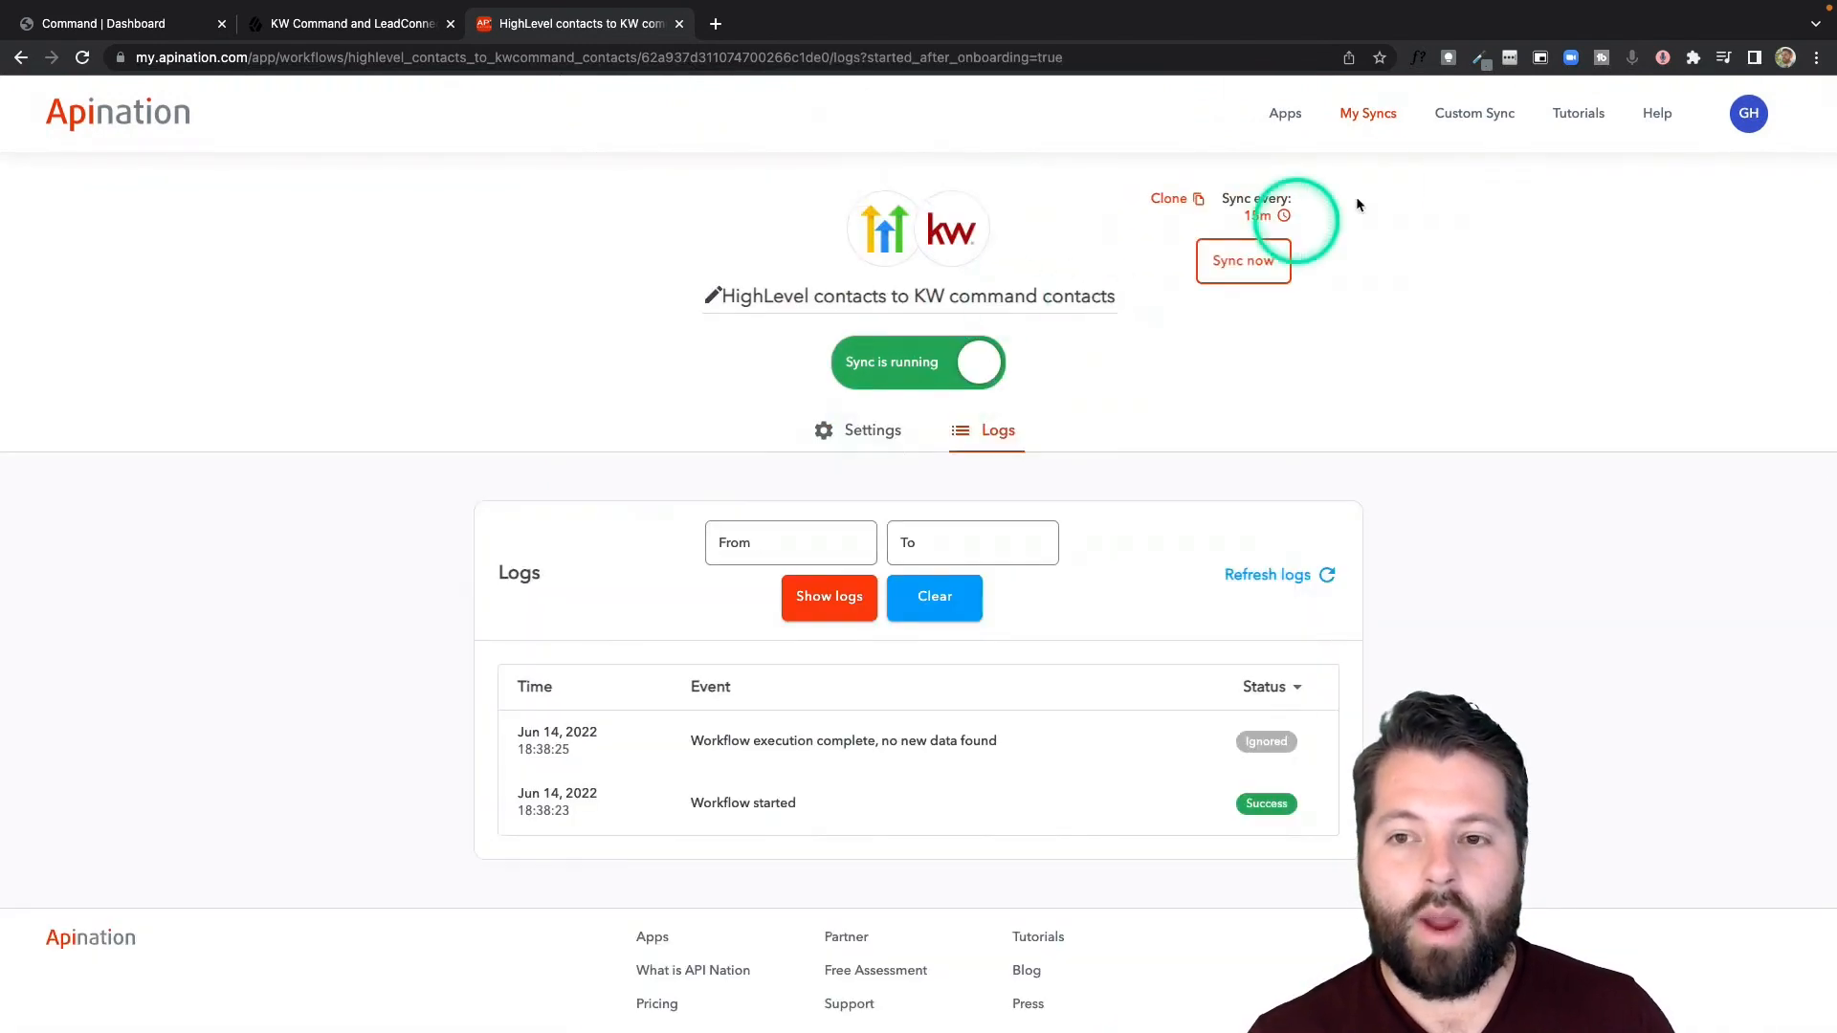
- Open the setup of the "KW command contacts to HighLevel contacts" sync and enable the option that prevents overwriting information in HighLevel fields
left_click(1377, 115)
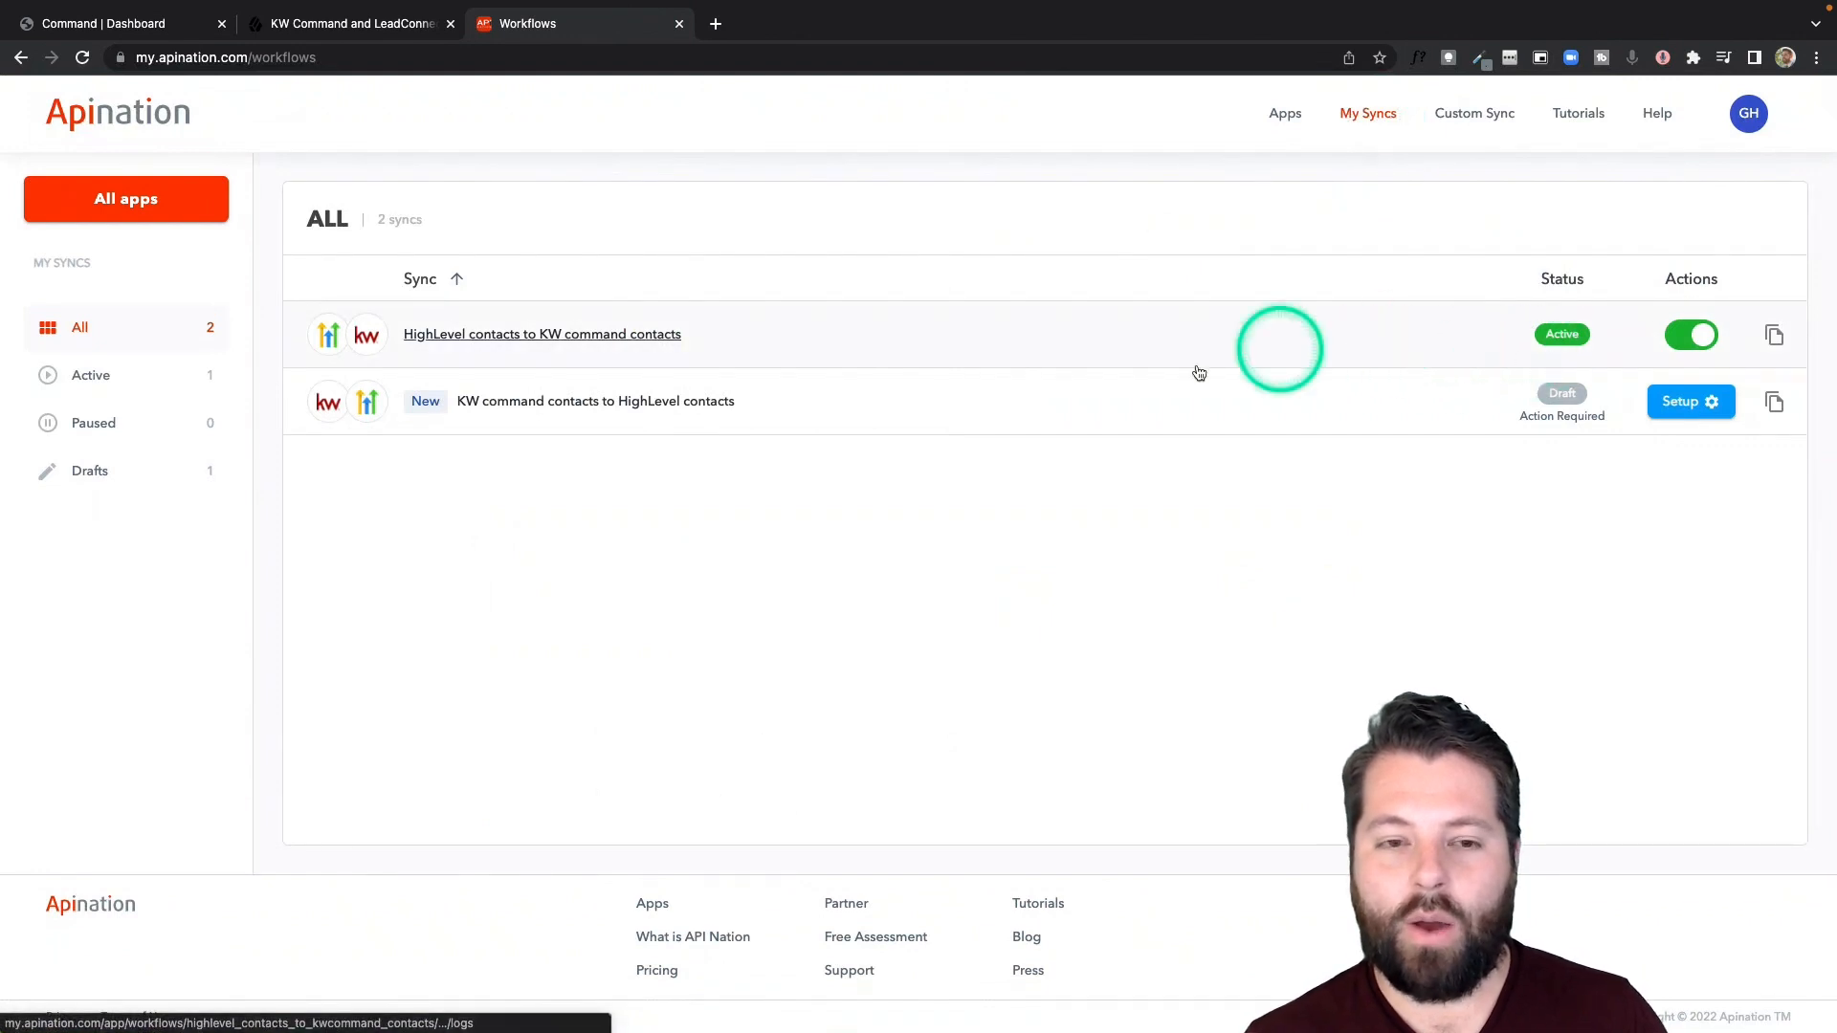
left_click(1686, 401)
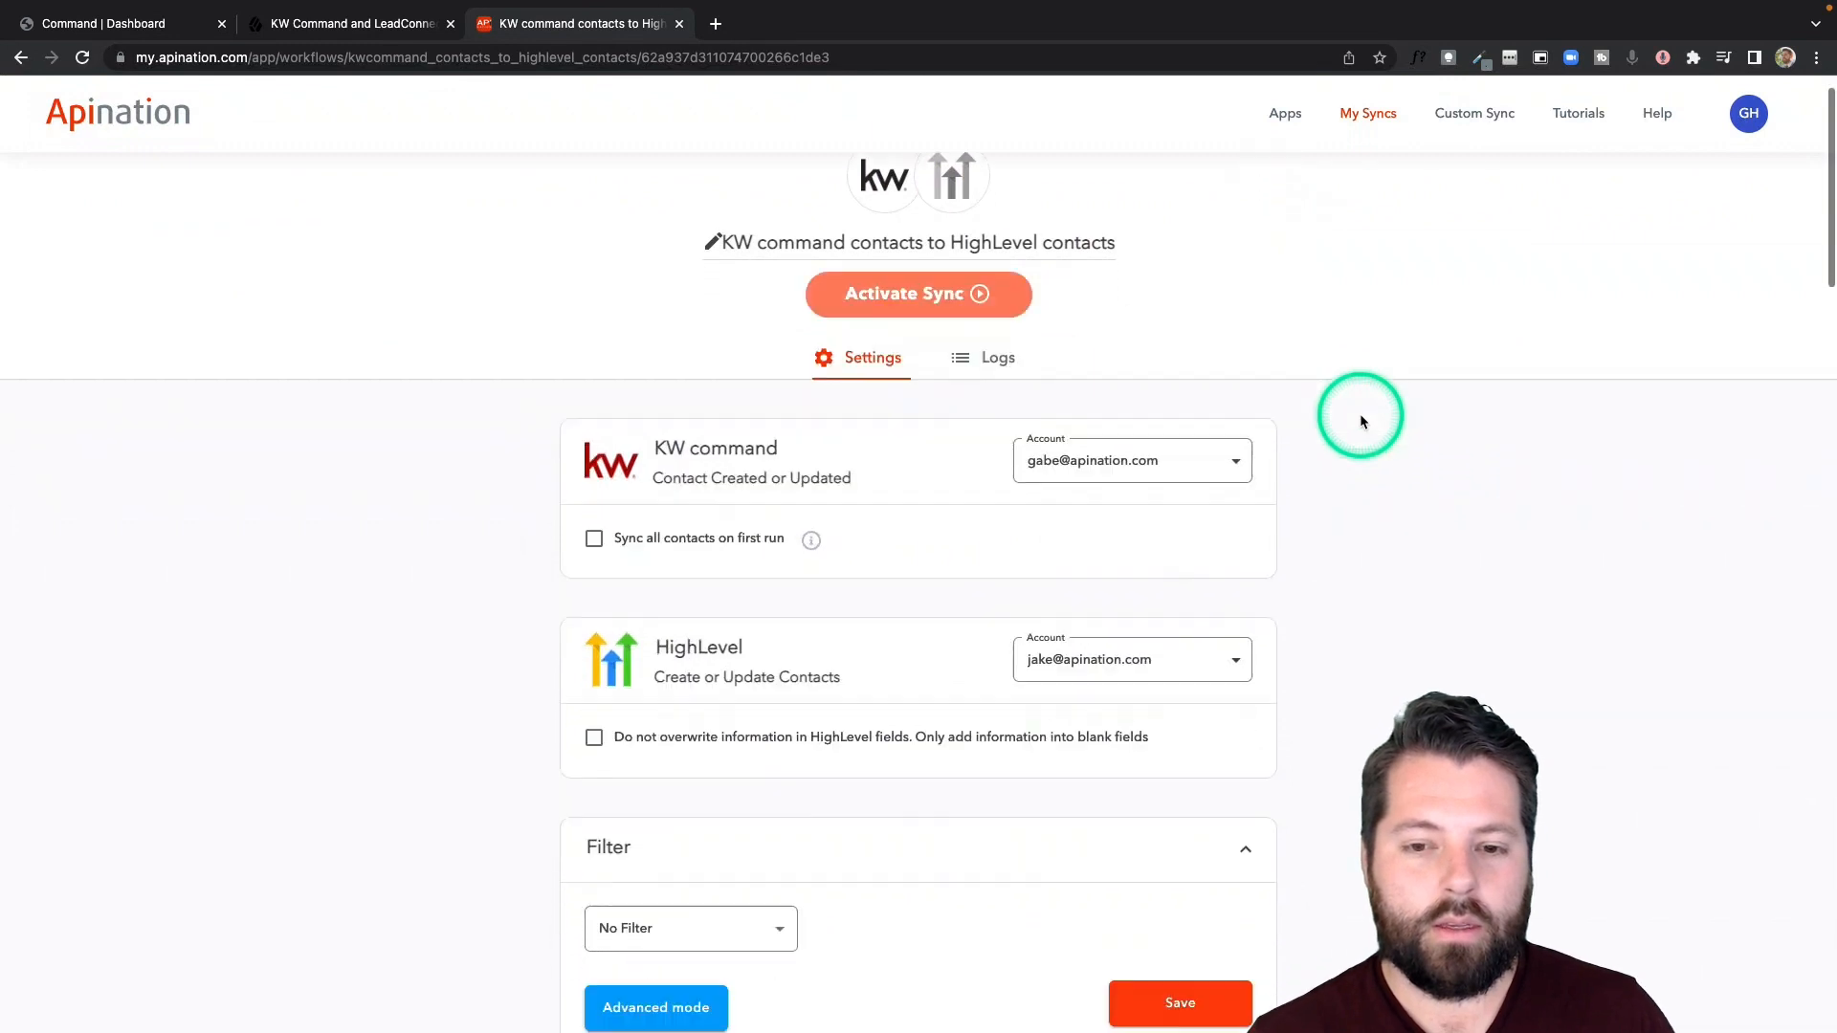
scroll(1359, 413, "down", 5)
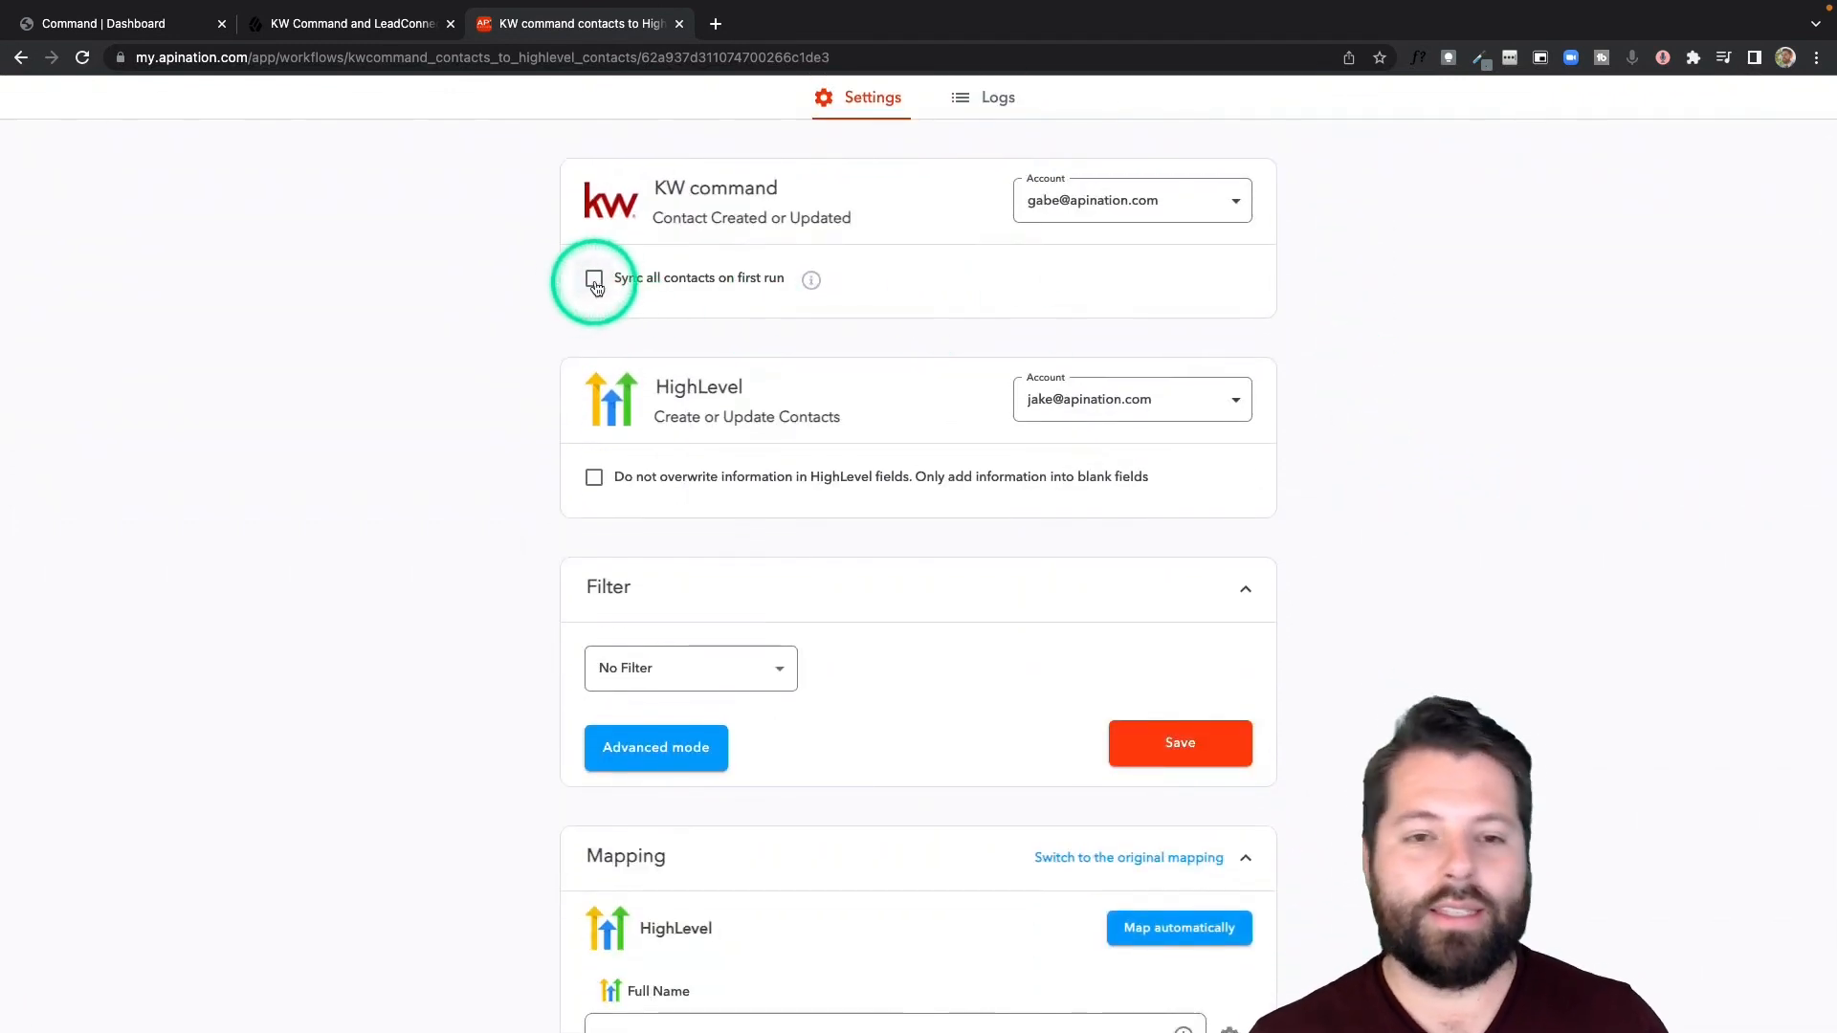
scroll(595, 349, "down", 1)
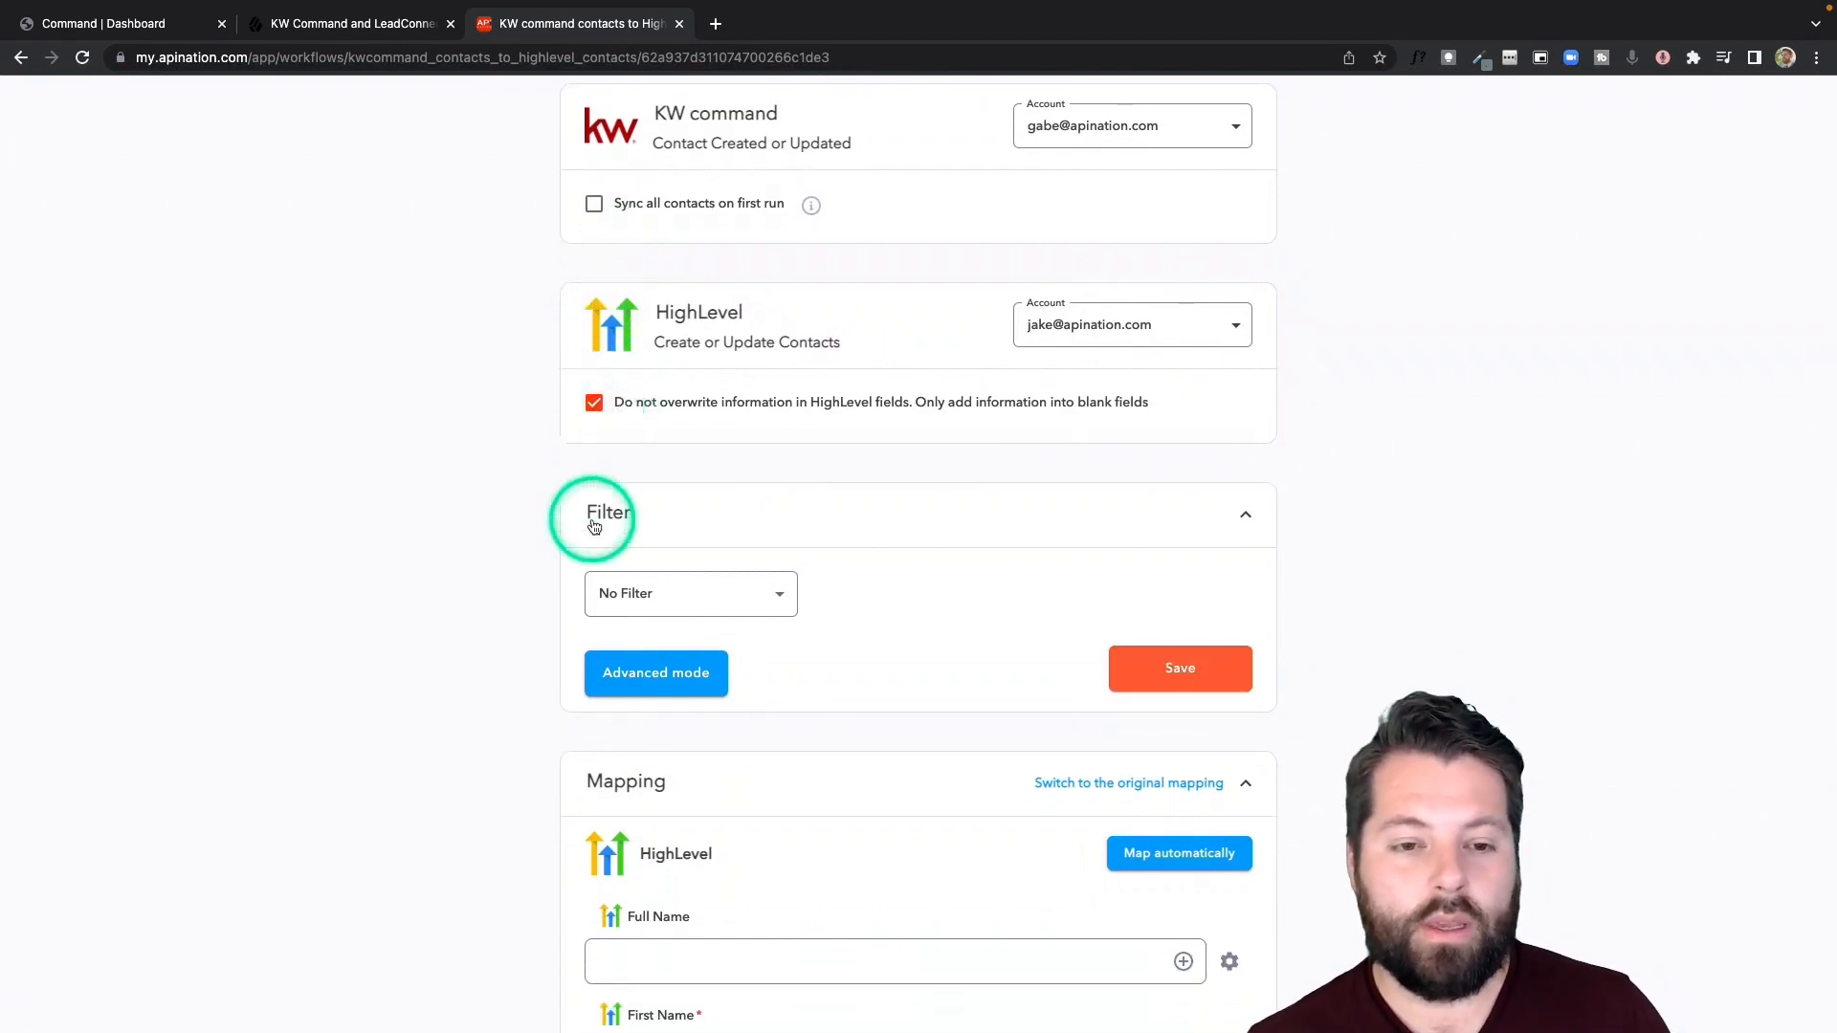
- Look through the fields available for filtering the KW command contacts and keep No Filter
scroll(595, 518, "down", 2)
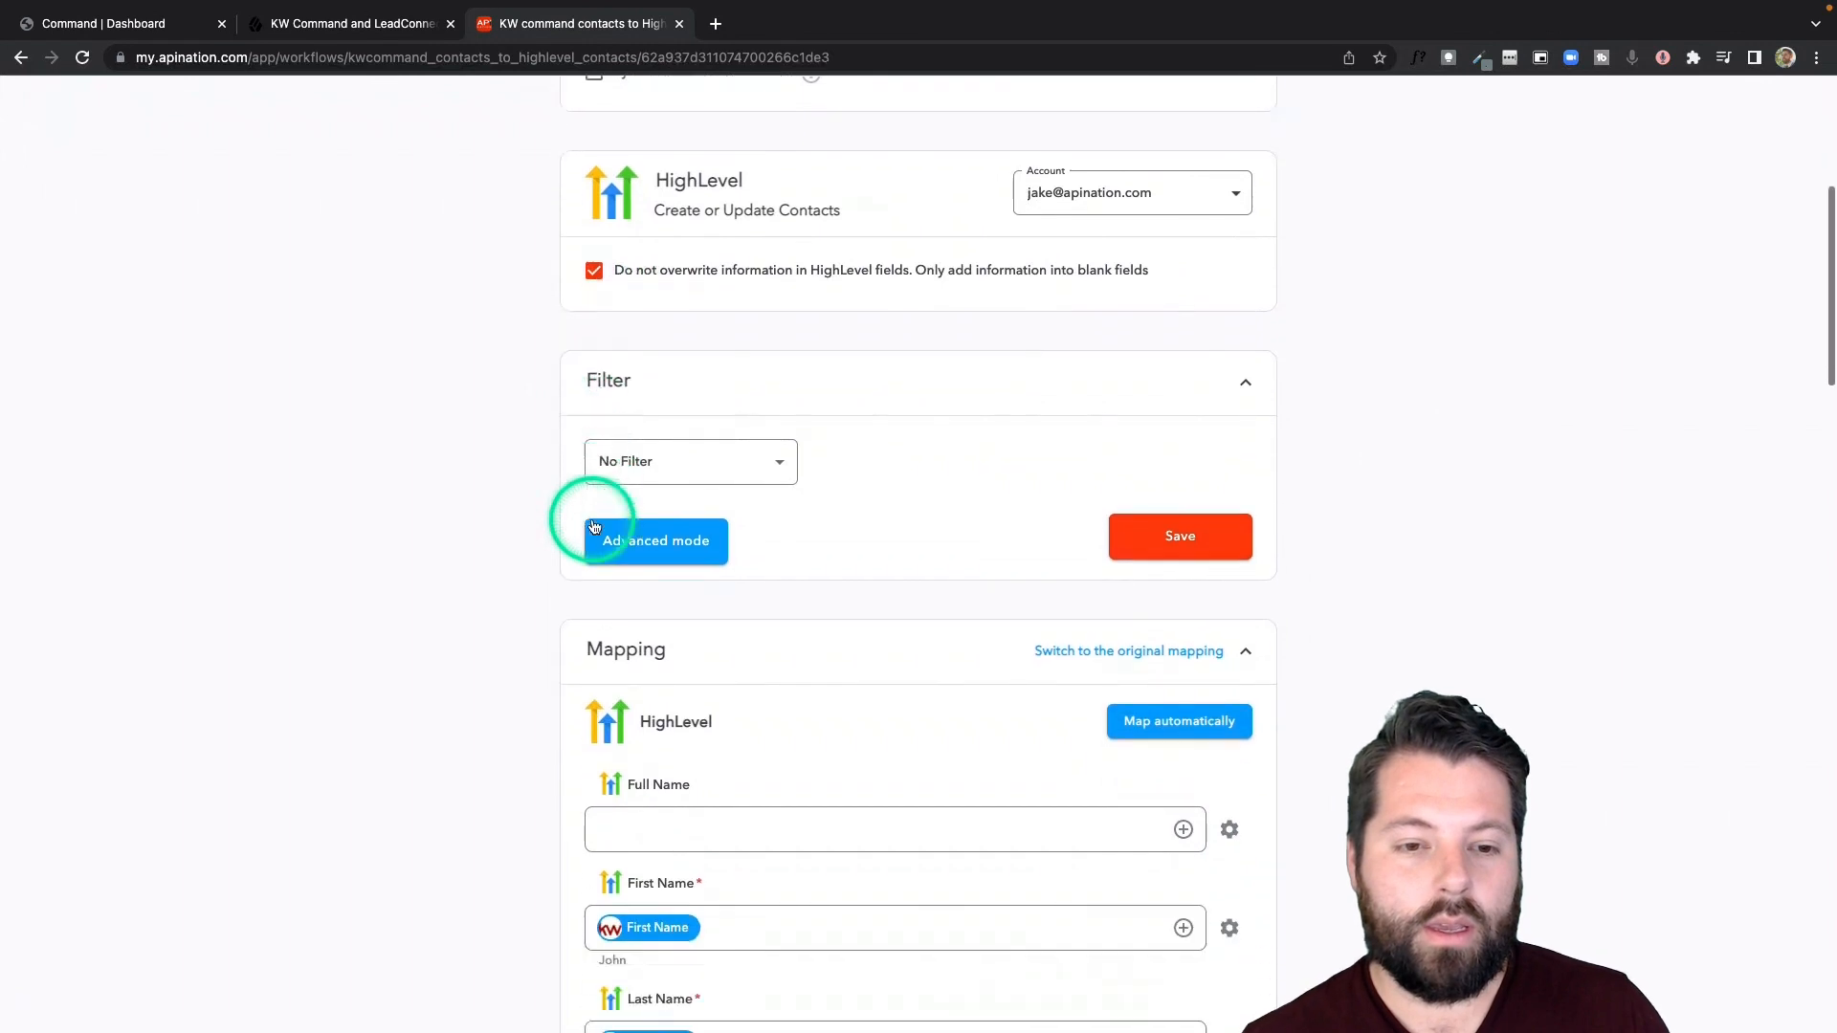
left_click(724, 454)
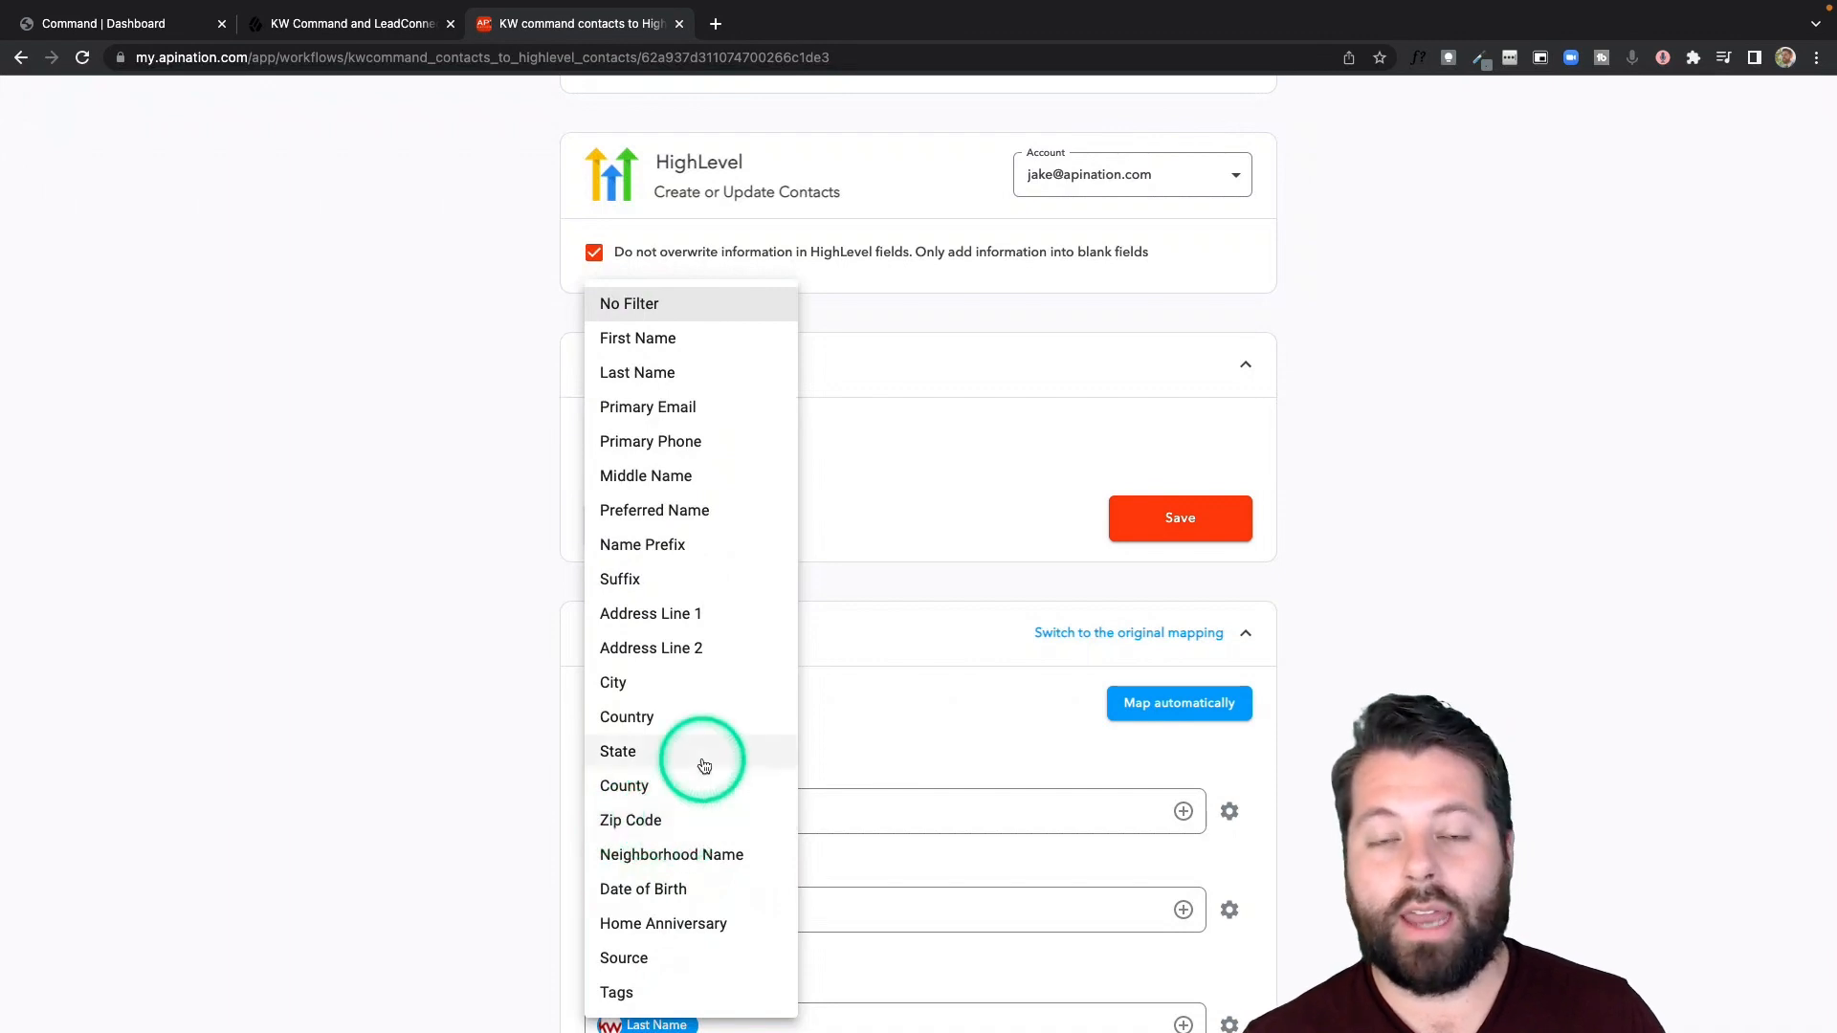
left_click(473, 609)
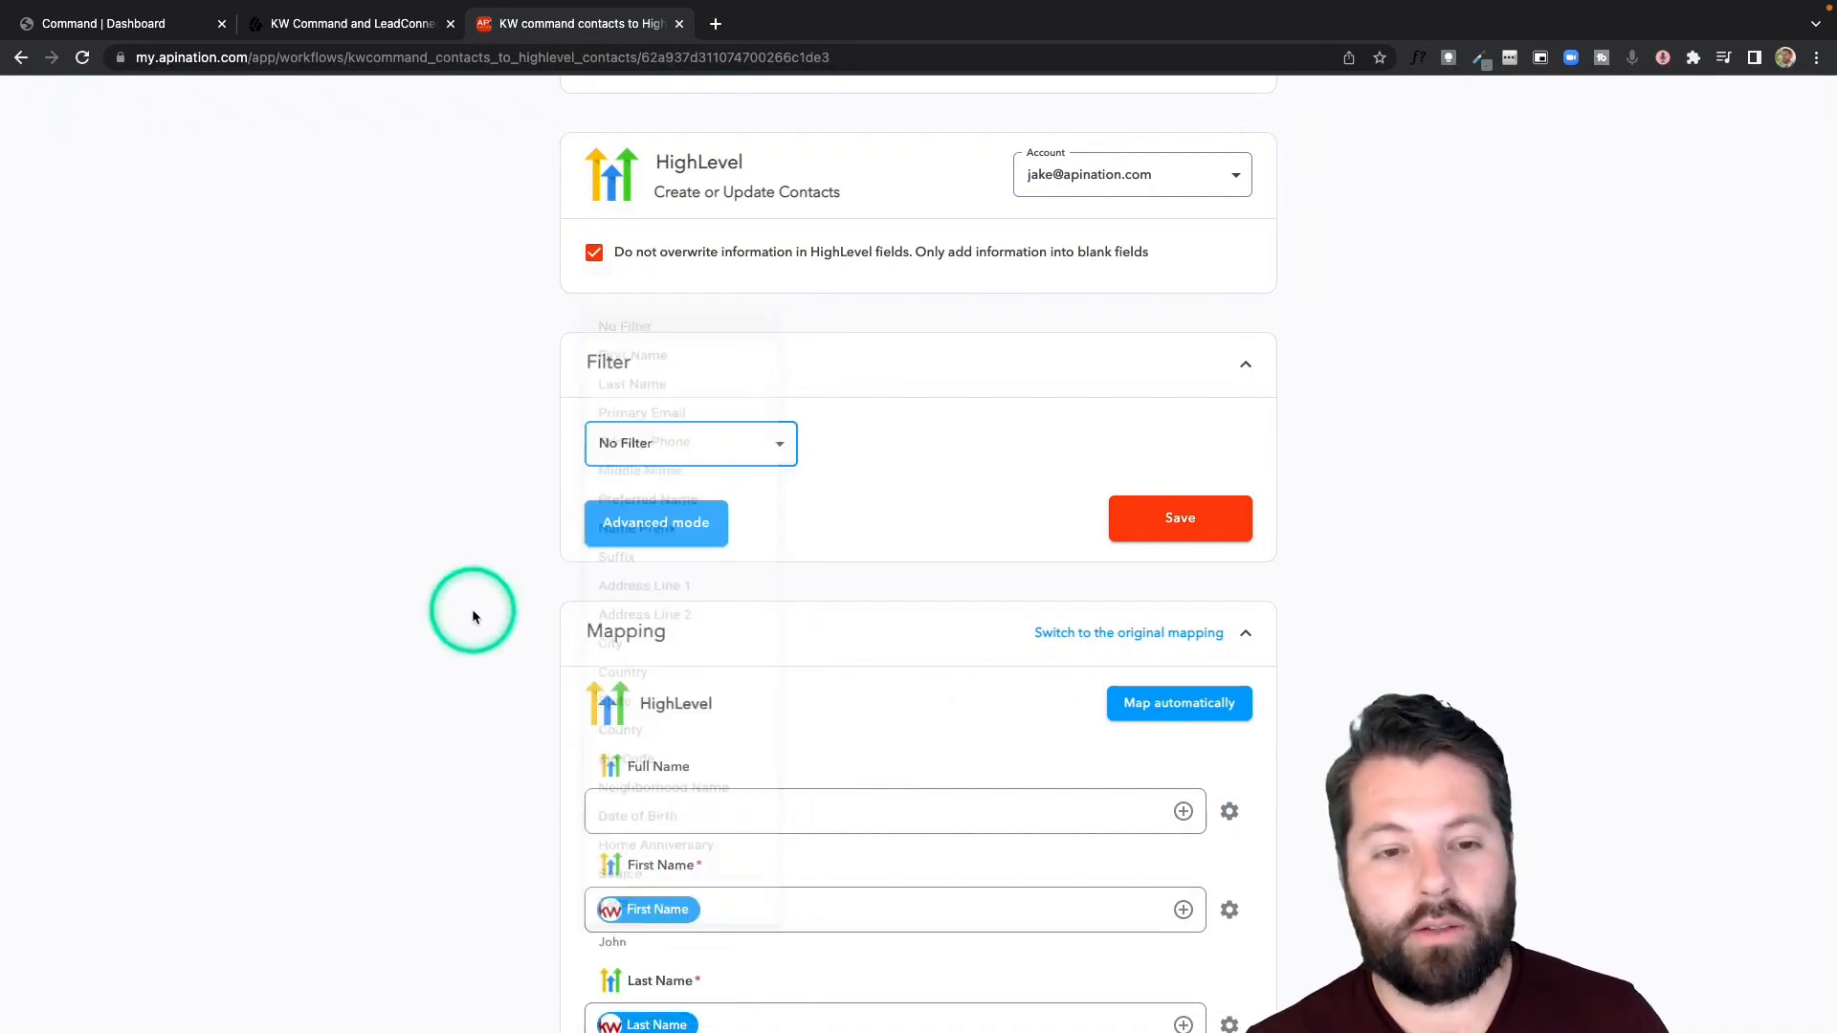
- Map the HighLevel Full Name field to the KW command Preferred Name field, searching the fields for "pref"
scroll(723, 583, "down", 5)
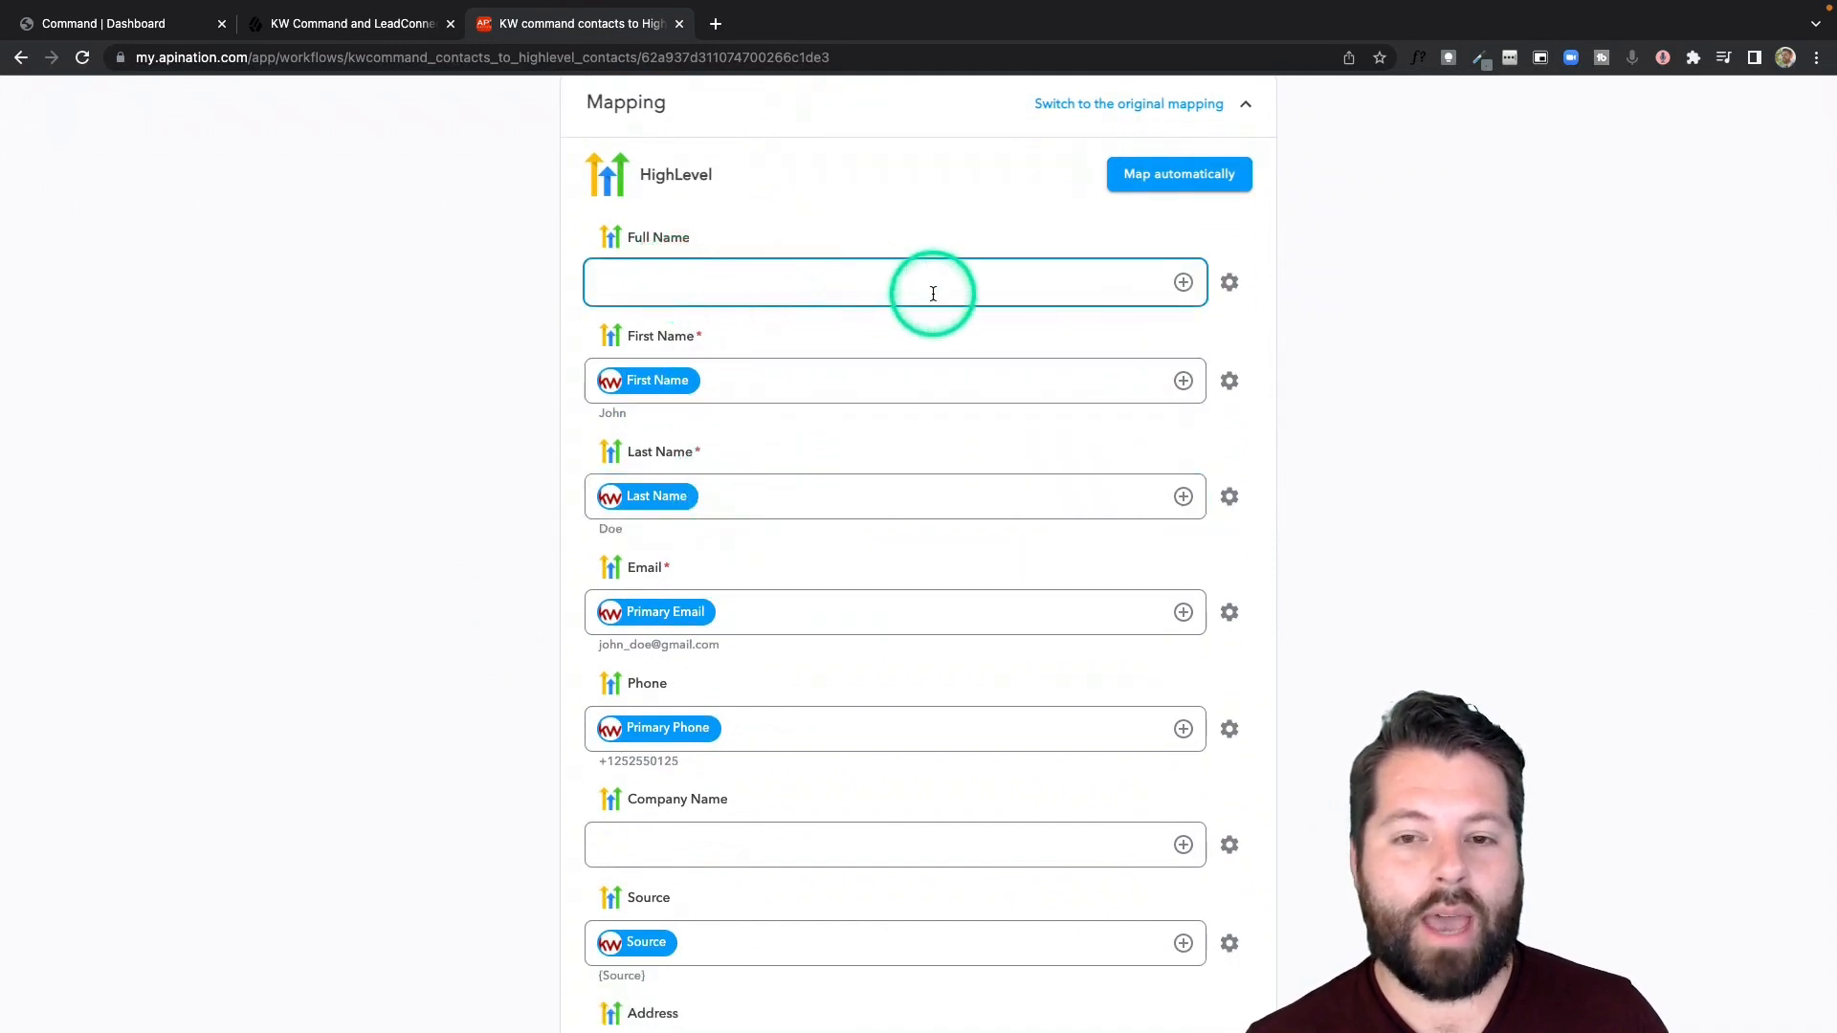
left_click(1183, 283)
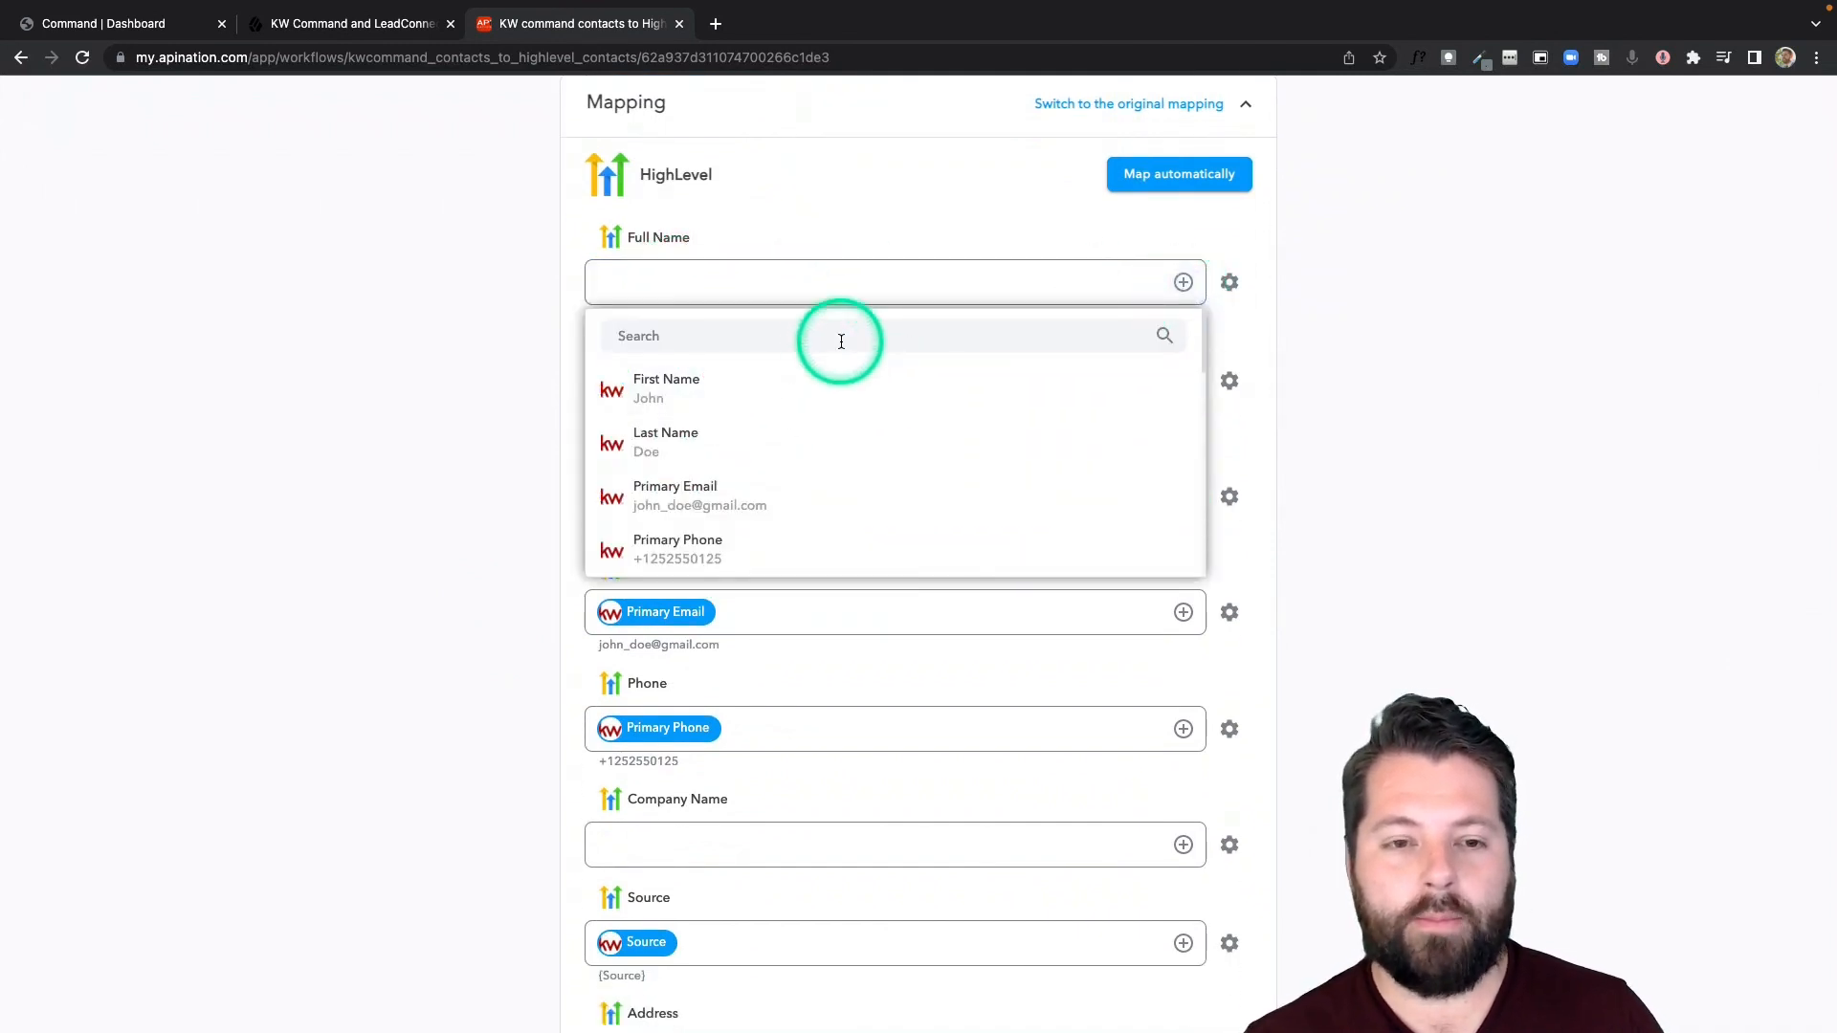
type("pref")
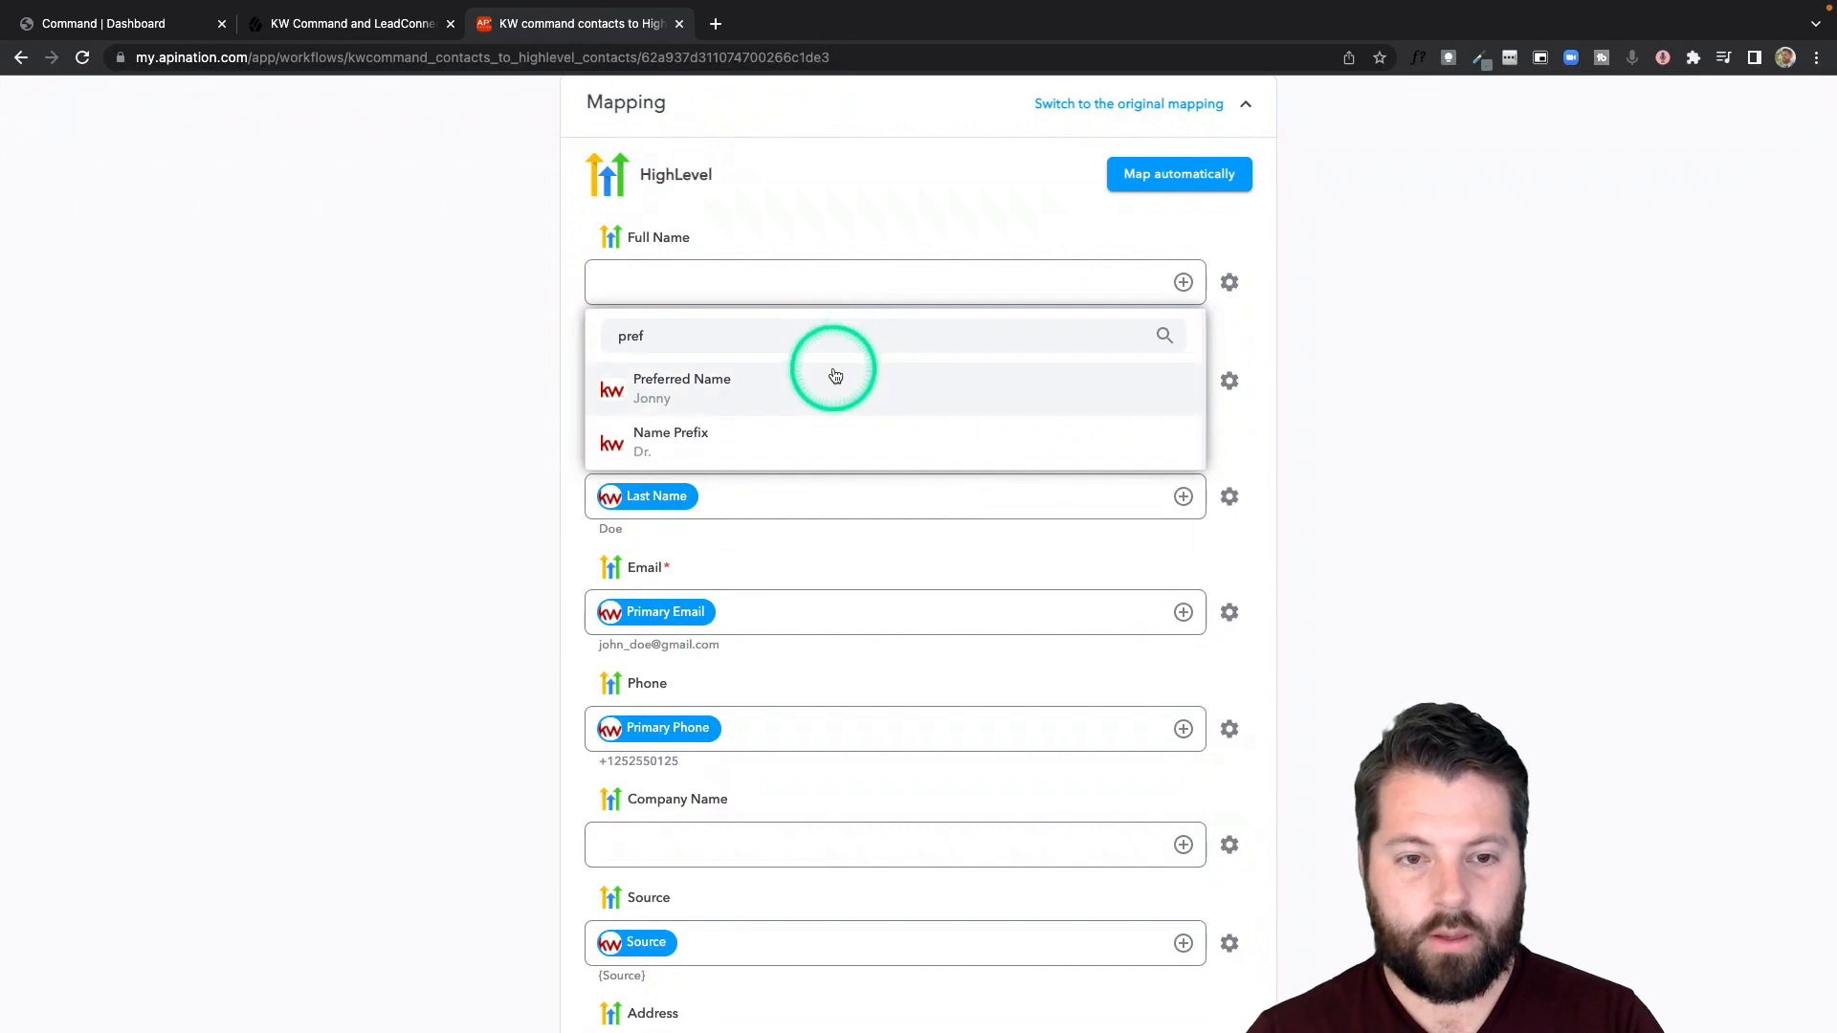
left_click(833, 377)
- Check the remaining HighLevel field mappings, activate the "KW command contacts to HighLevel contacts" sync and return to the list of syncs
scroll(541, 640, "down", 10)
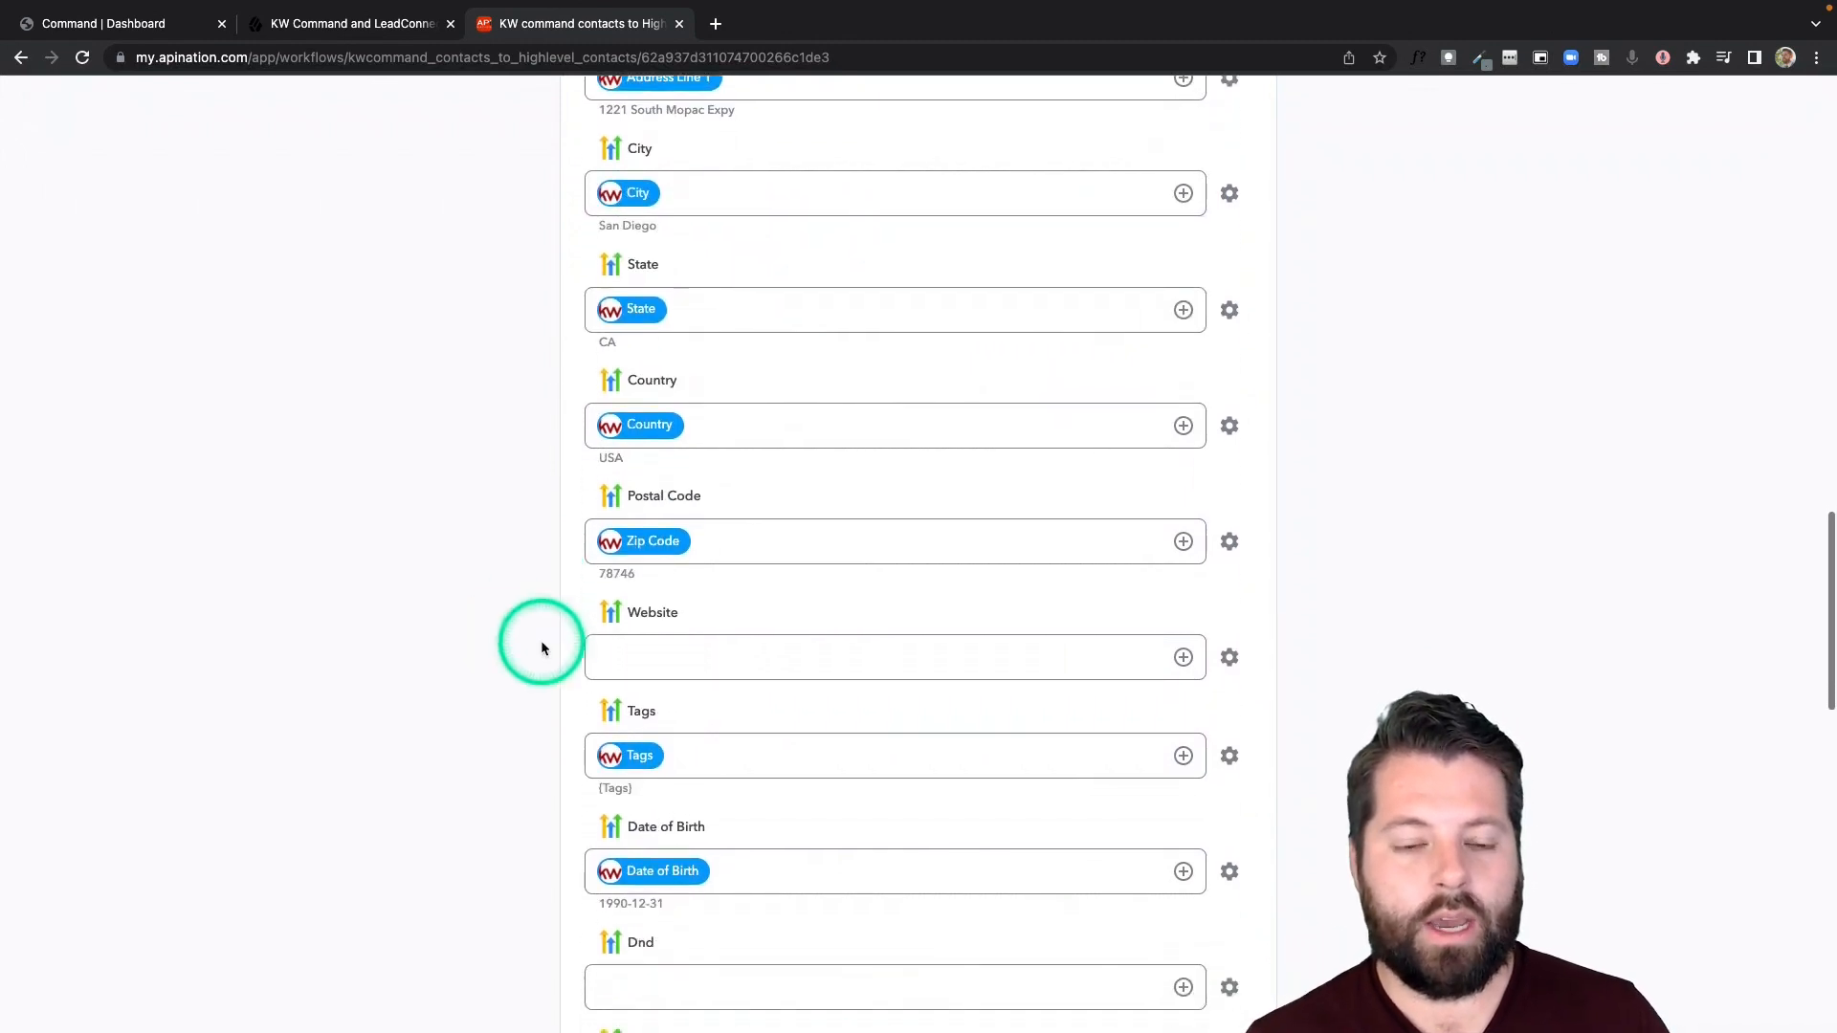
scroll(542, 647, "down", 5)
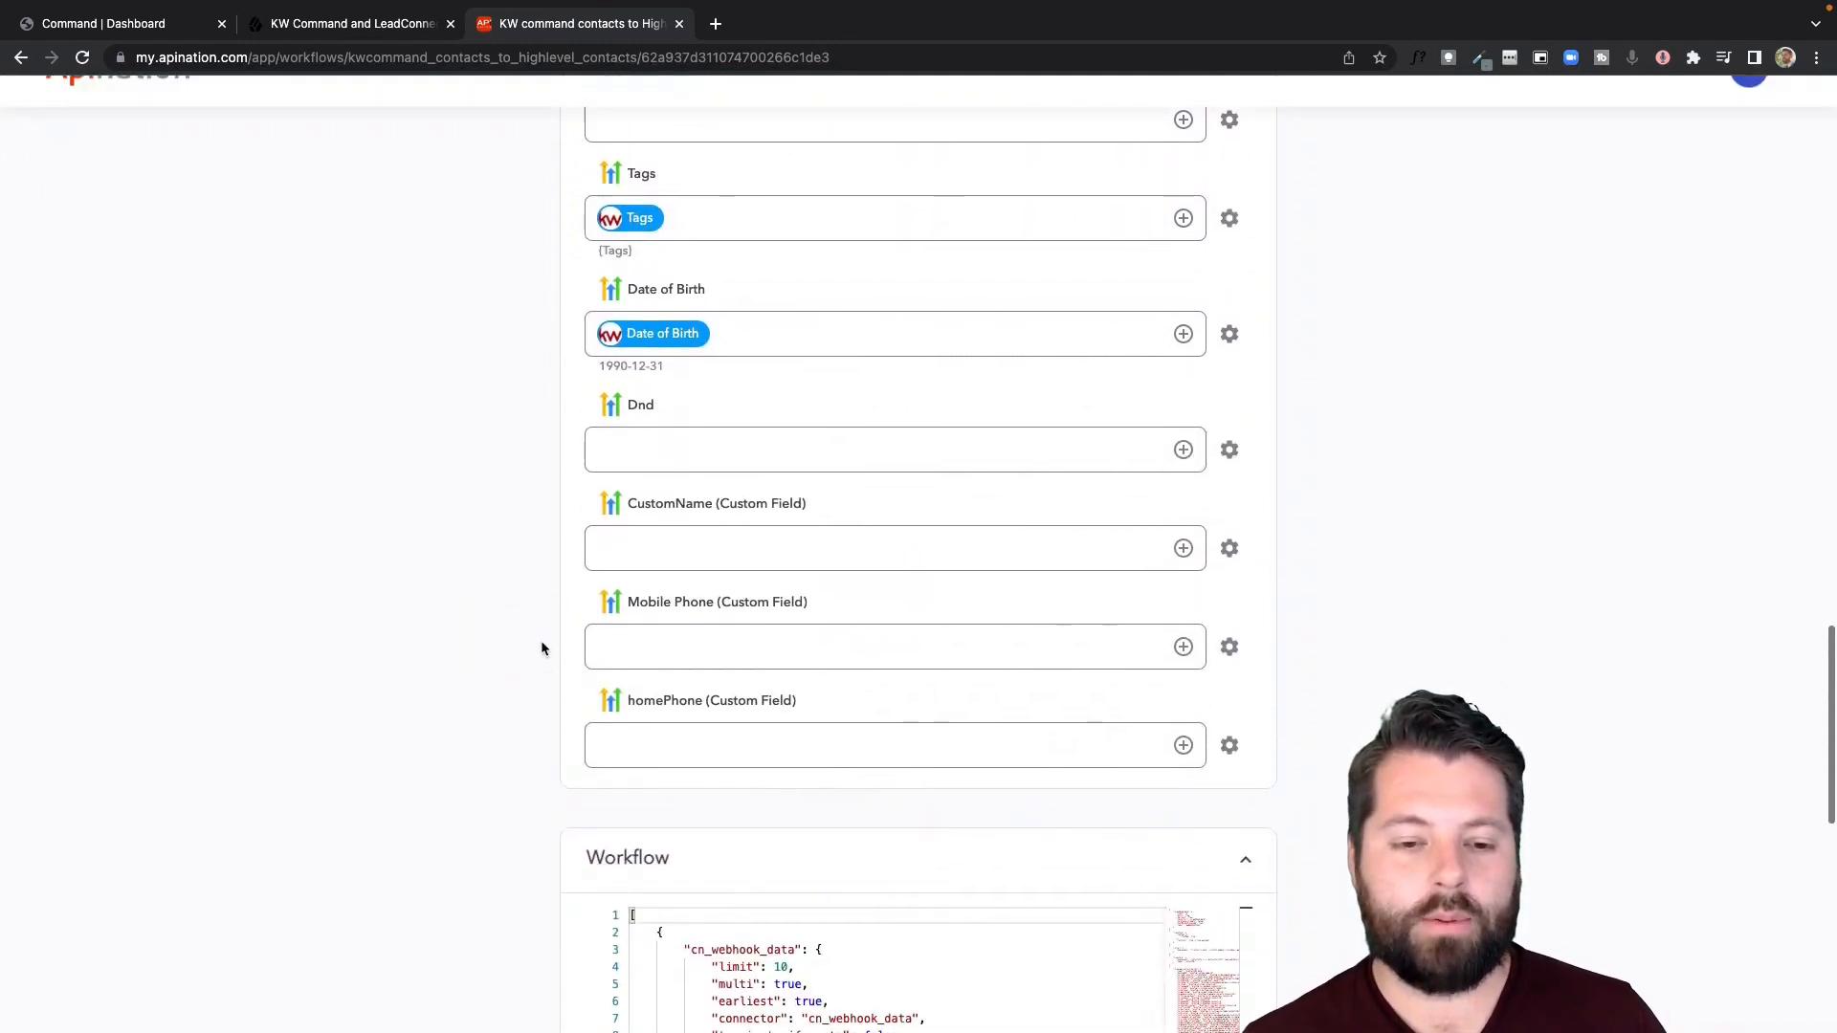
scroll(541, 648, "up", 4)
scroll(541, 648, "up", 20)
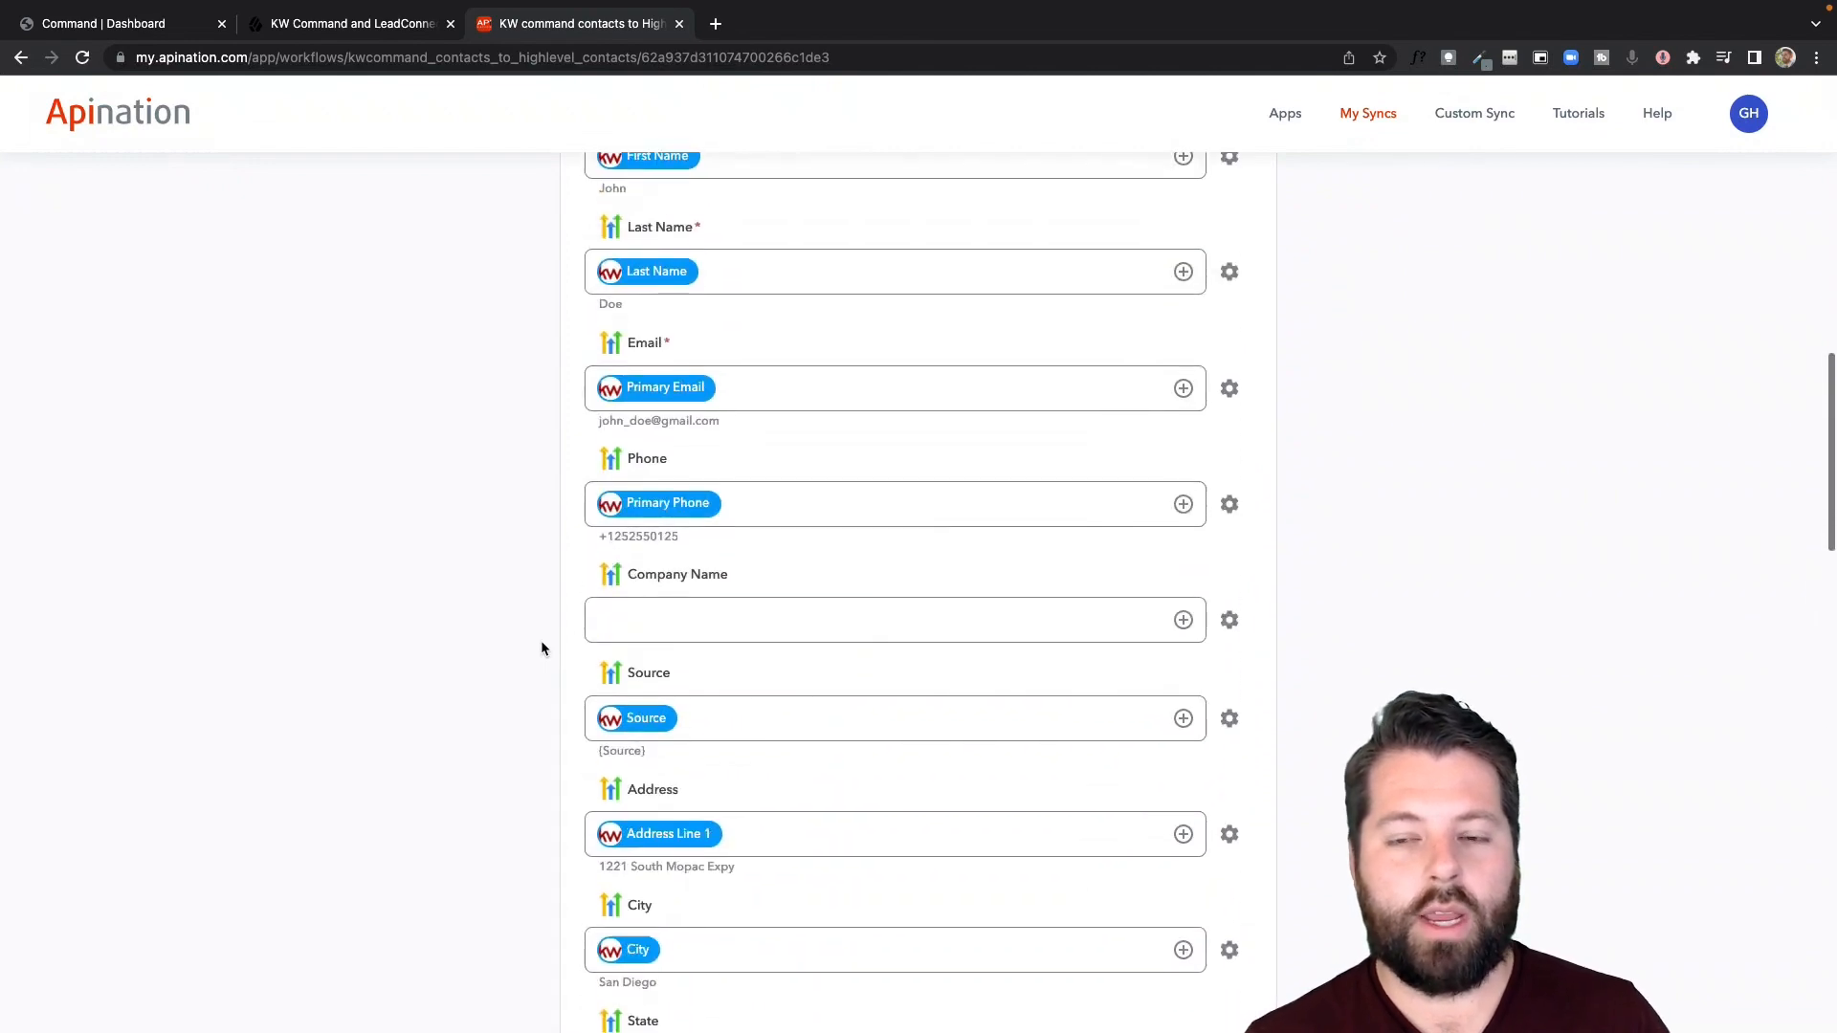
scroll(542, 643, "down", 1)
left_click(894, 349)
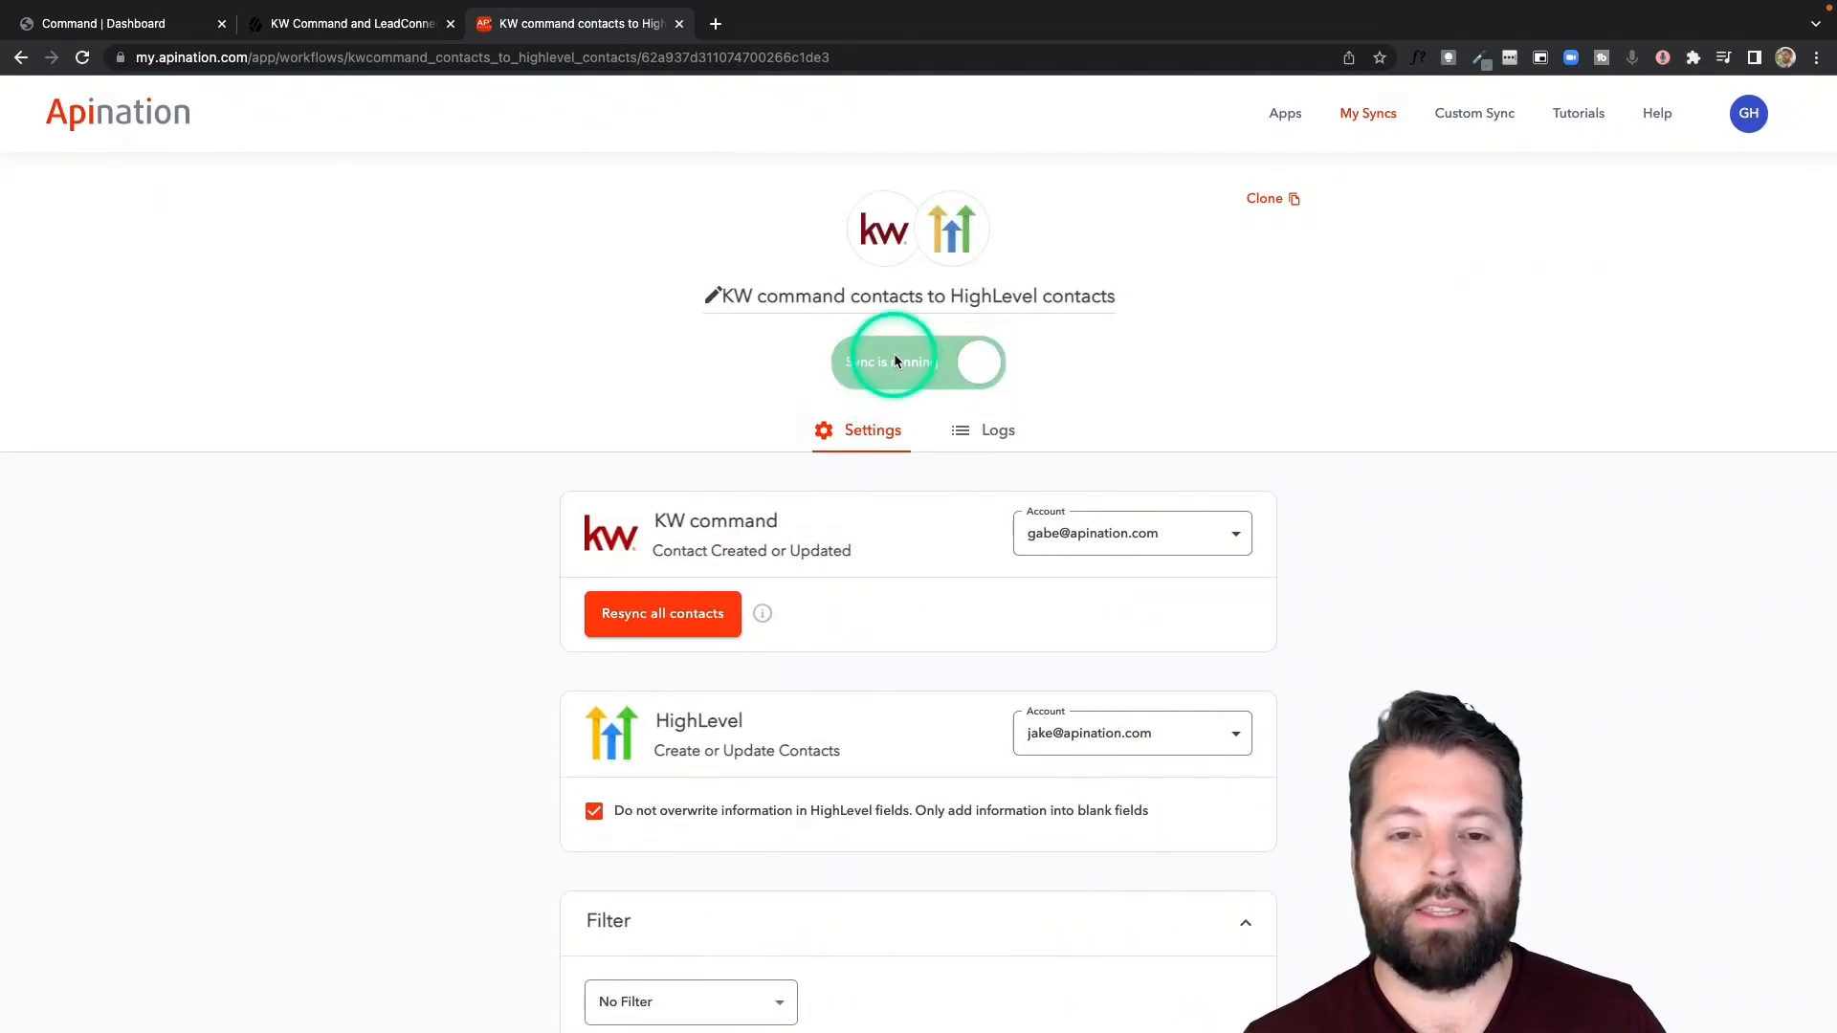
left_click(1366, 114)
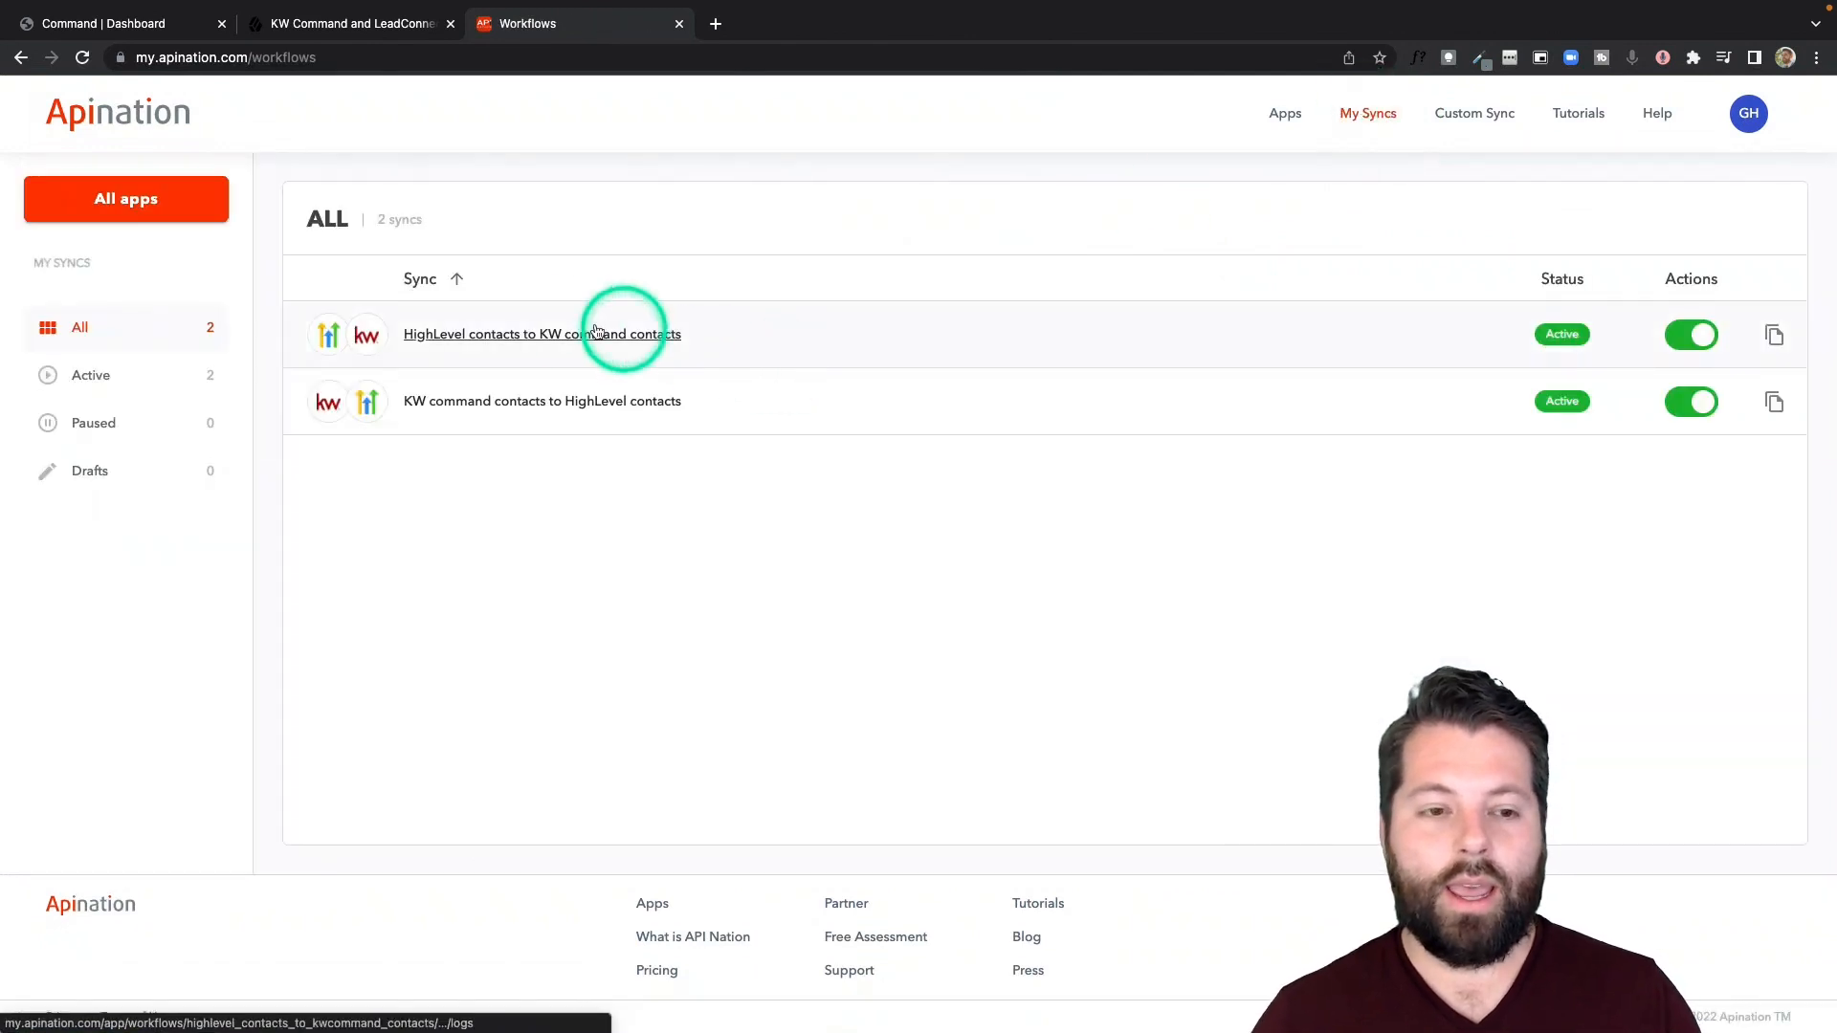